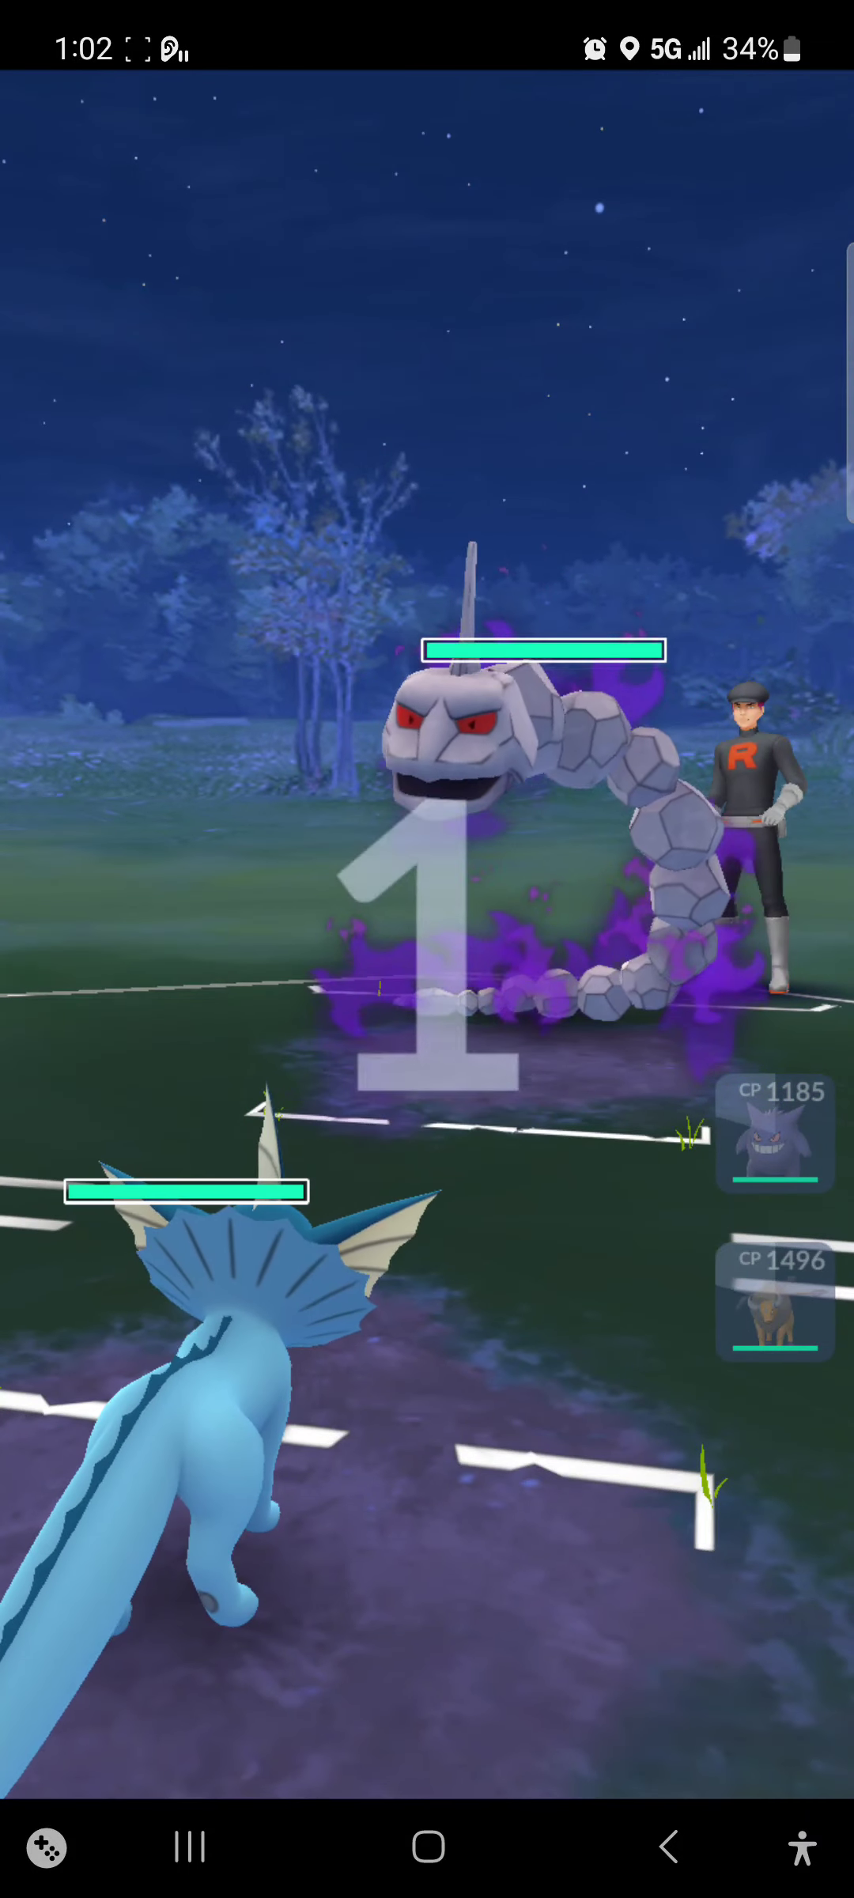
# Step: Use Vaporeon's fast attacks on the grunt's shadow Onix and then Anorith
pyautogui.click(578, 868)
pyautogui.click(172, 1106)
pyautogui.click(594, 1171)
pyautogui.click(631, 1491)
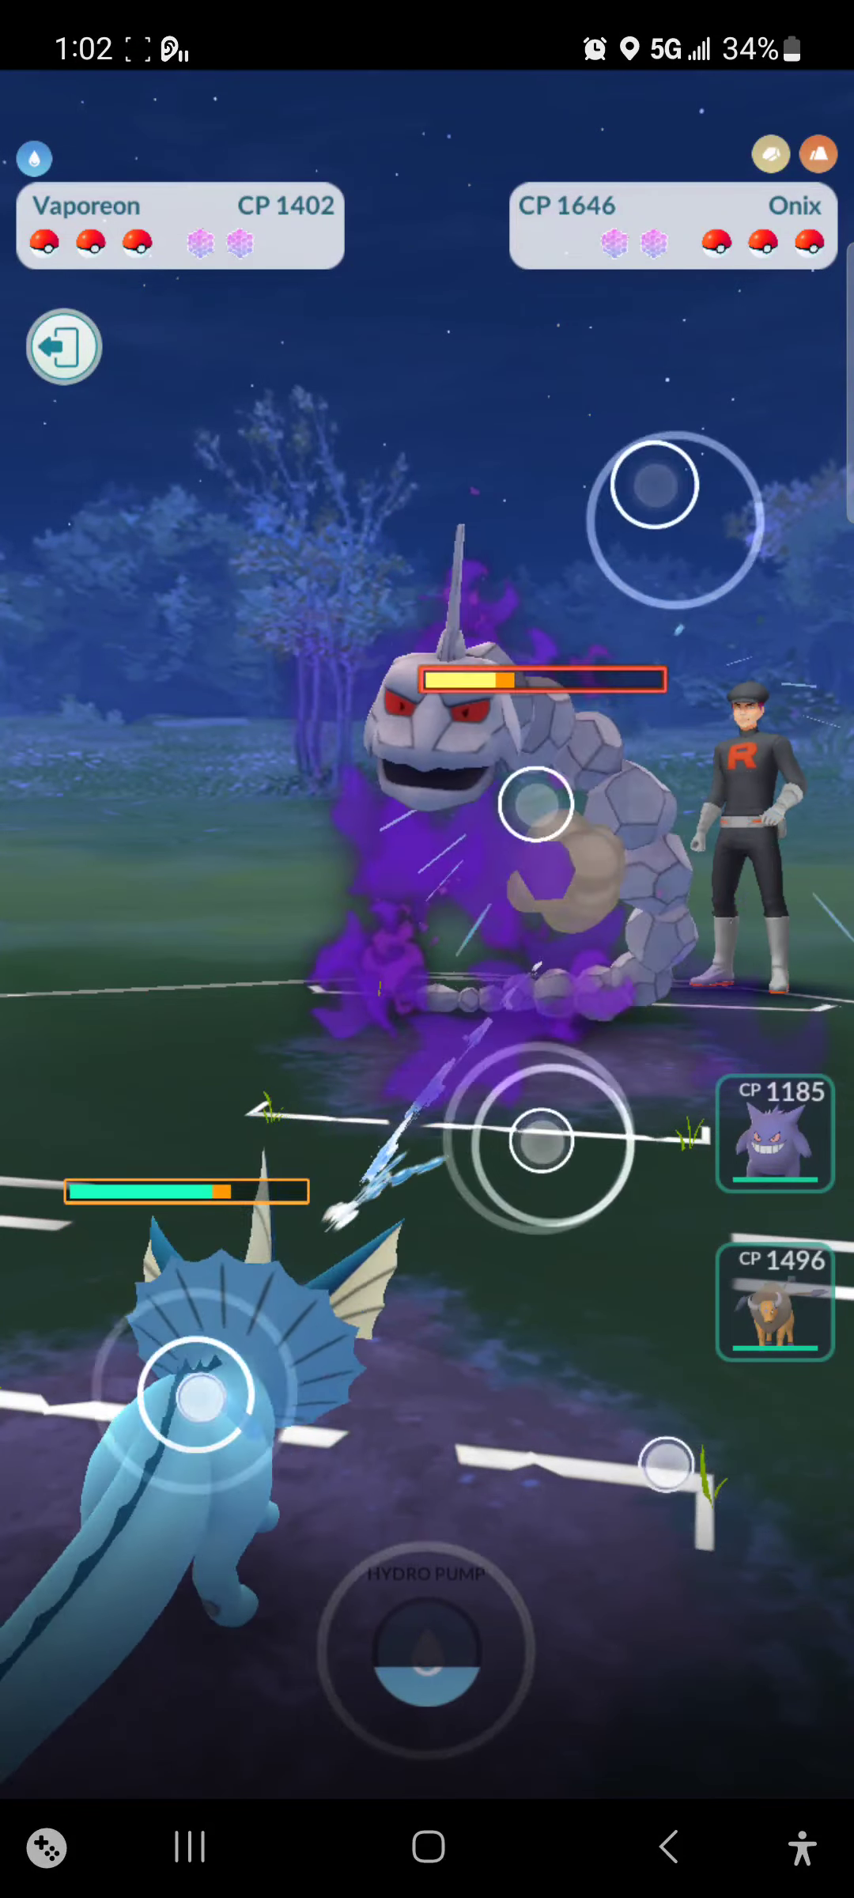
pyautogui.click(564, 1172)
pyautogui.click(661, 1483)
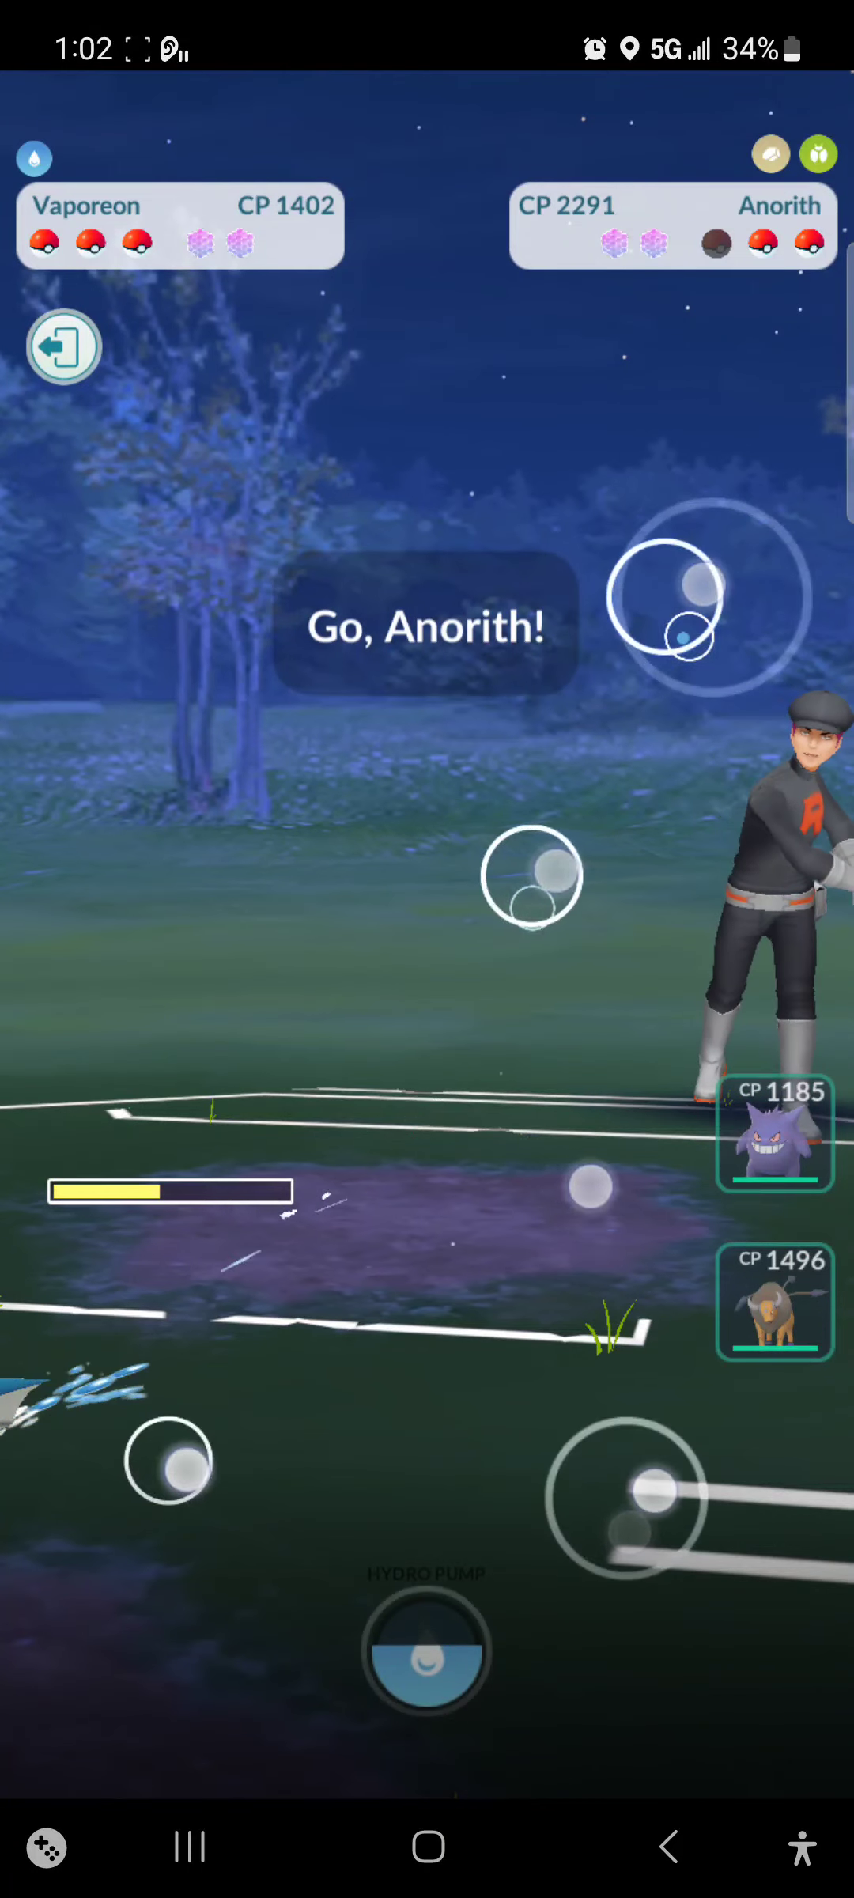
pyautogui.click(623, 1180)
pyautogui.click(638, 1483)
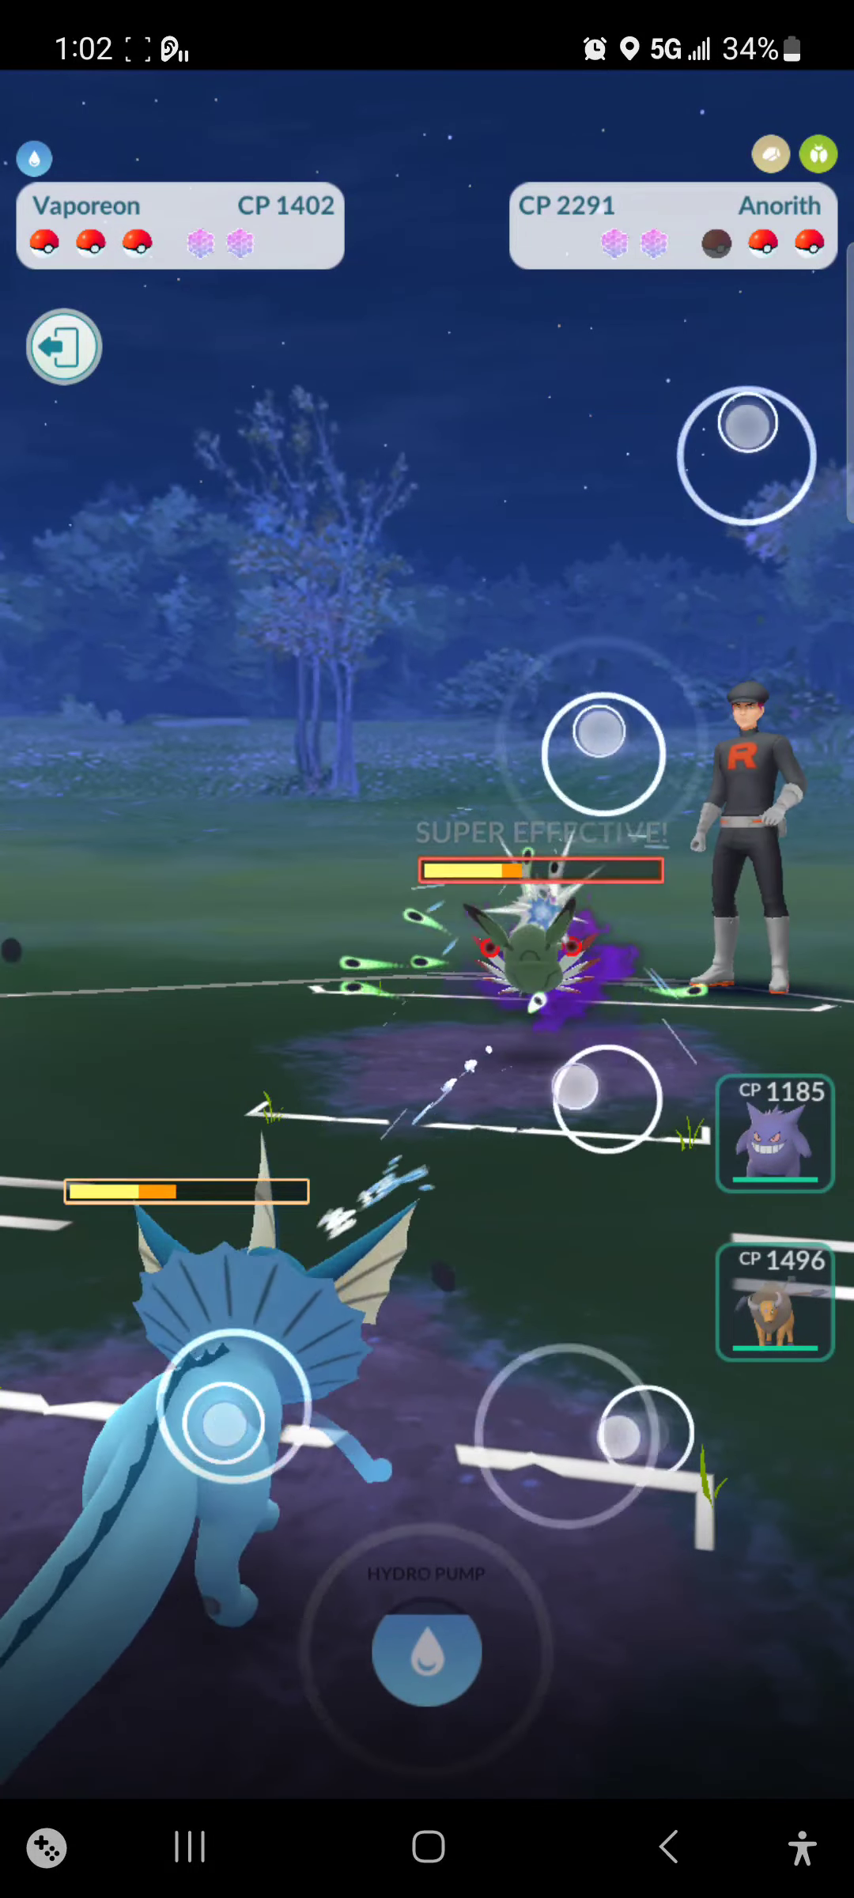
pyautogui.click(549, 1113)
pyautogui.click(601, 1461)
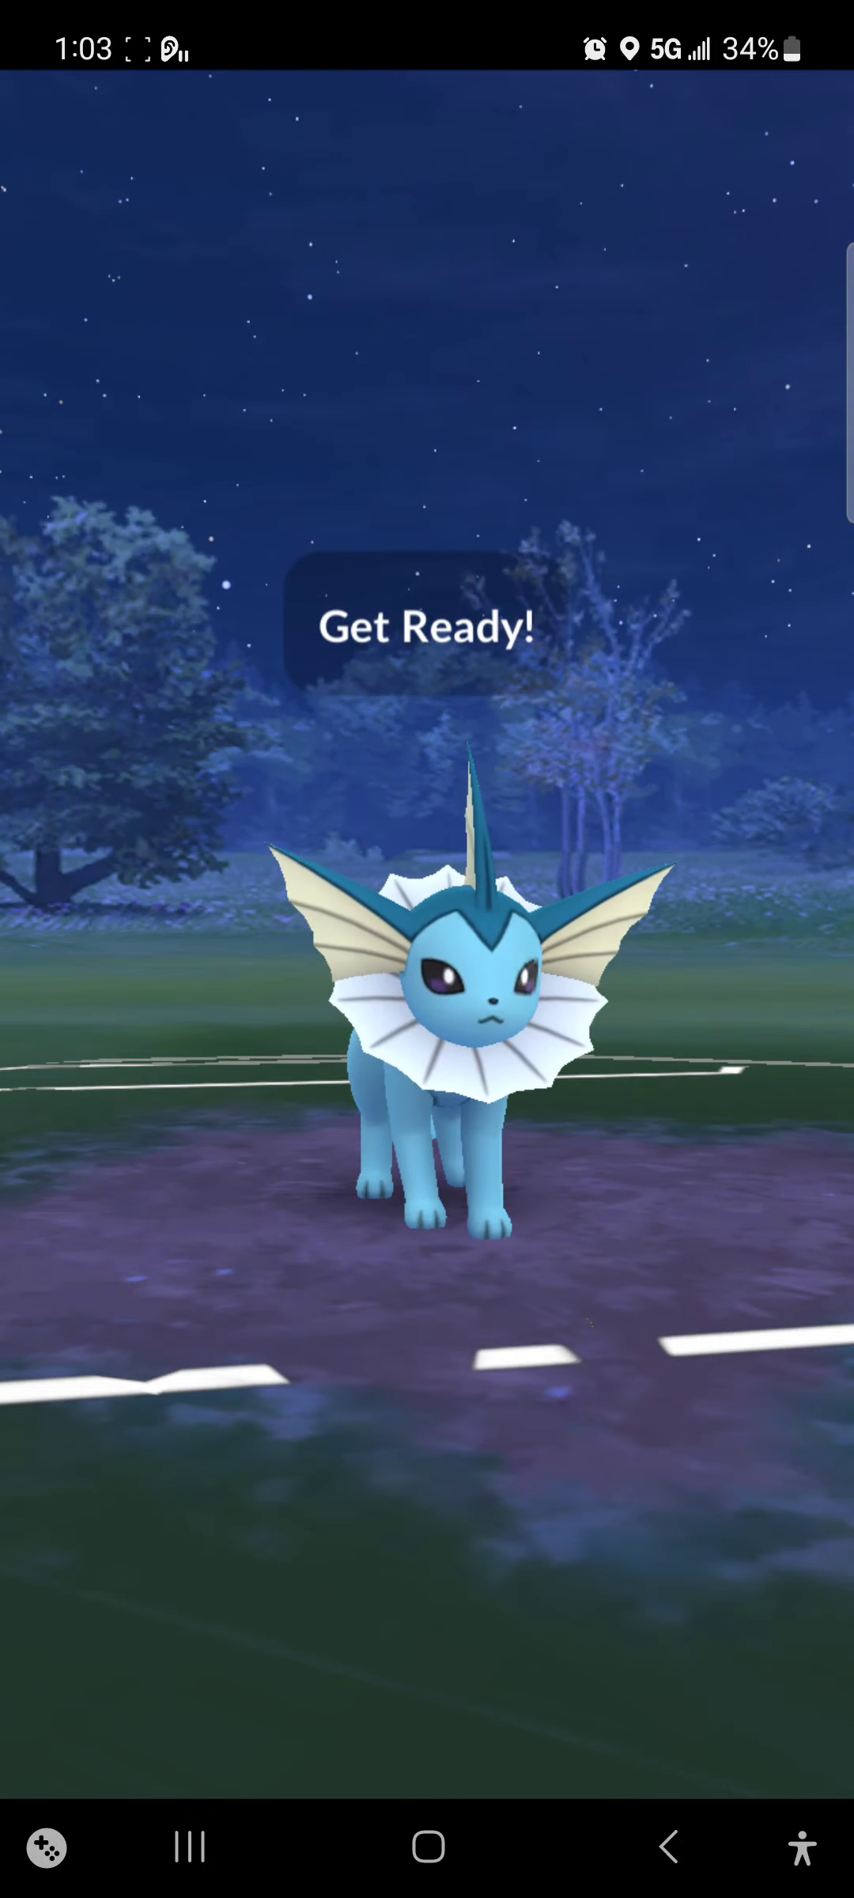
# Step: Power Hydro Pump to an Excellent rating to finish the grunt's lineup
pyautogui.moveTo(741, 1054); pyautogui.dragTo(476, 1335)
pyautogui.moveTo(622, 622); pyautogui.dragTo(489, 1068)
pyautogui.moveTo(772, 460); pyautogui.dragTo(593, 741)
pyautogui.moveTo(713, 1009); pyautogui.dragTo(534, 1336)
pyautogui.moveTo(771, 445); pyautogui.dragTo(593, 831)
pyautogui.moveTo(668, 682); pyautogui.dragTo(489, 1068)
pyautogui.moveTo(800, 771)
pyautogui.mouseDown()
pyautogui.moveTo(652, 1069)
pyautogui.moveTo(638, 1157)
pyautogui.mouseUp()
pyautogui.moveTo(771, 534); pyautogui.dragTo(654, 919)
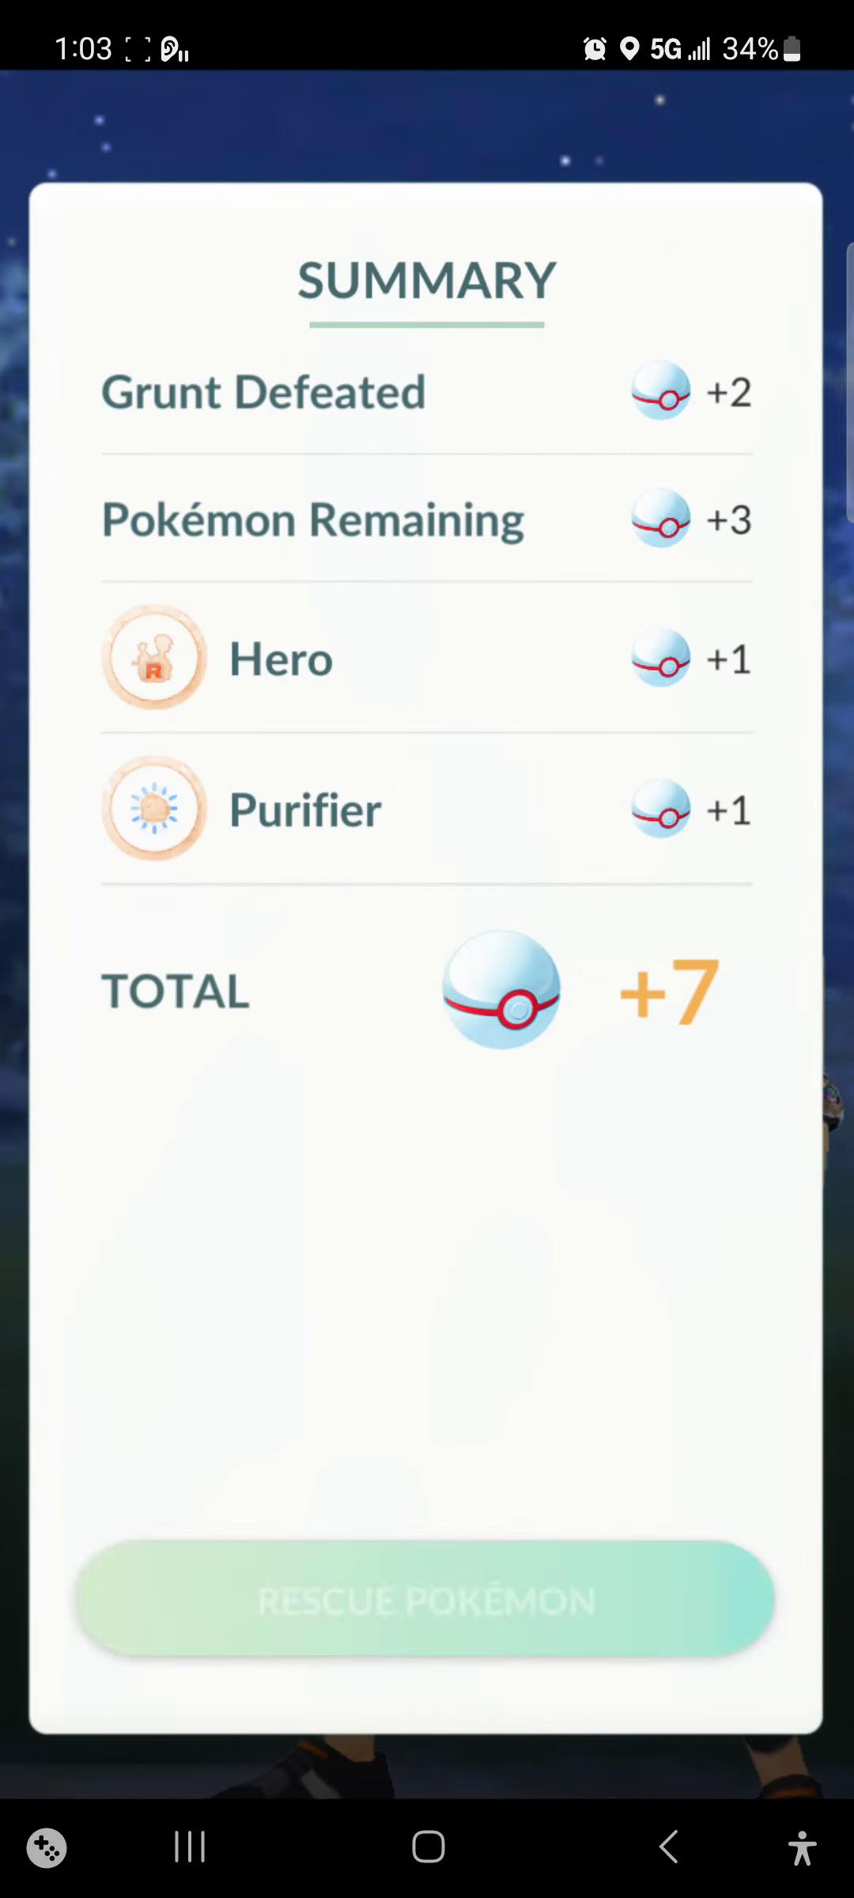
# Step: Start the shadow Onix rescue and feed it a Nanab Berry
pyautogui.click(328, 1624)
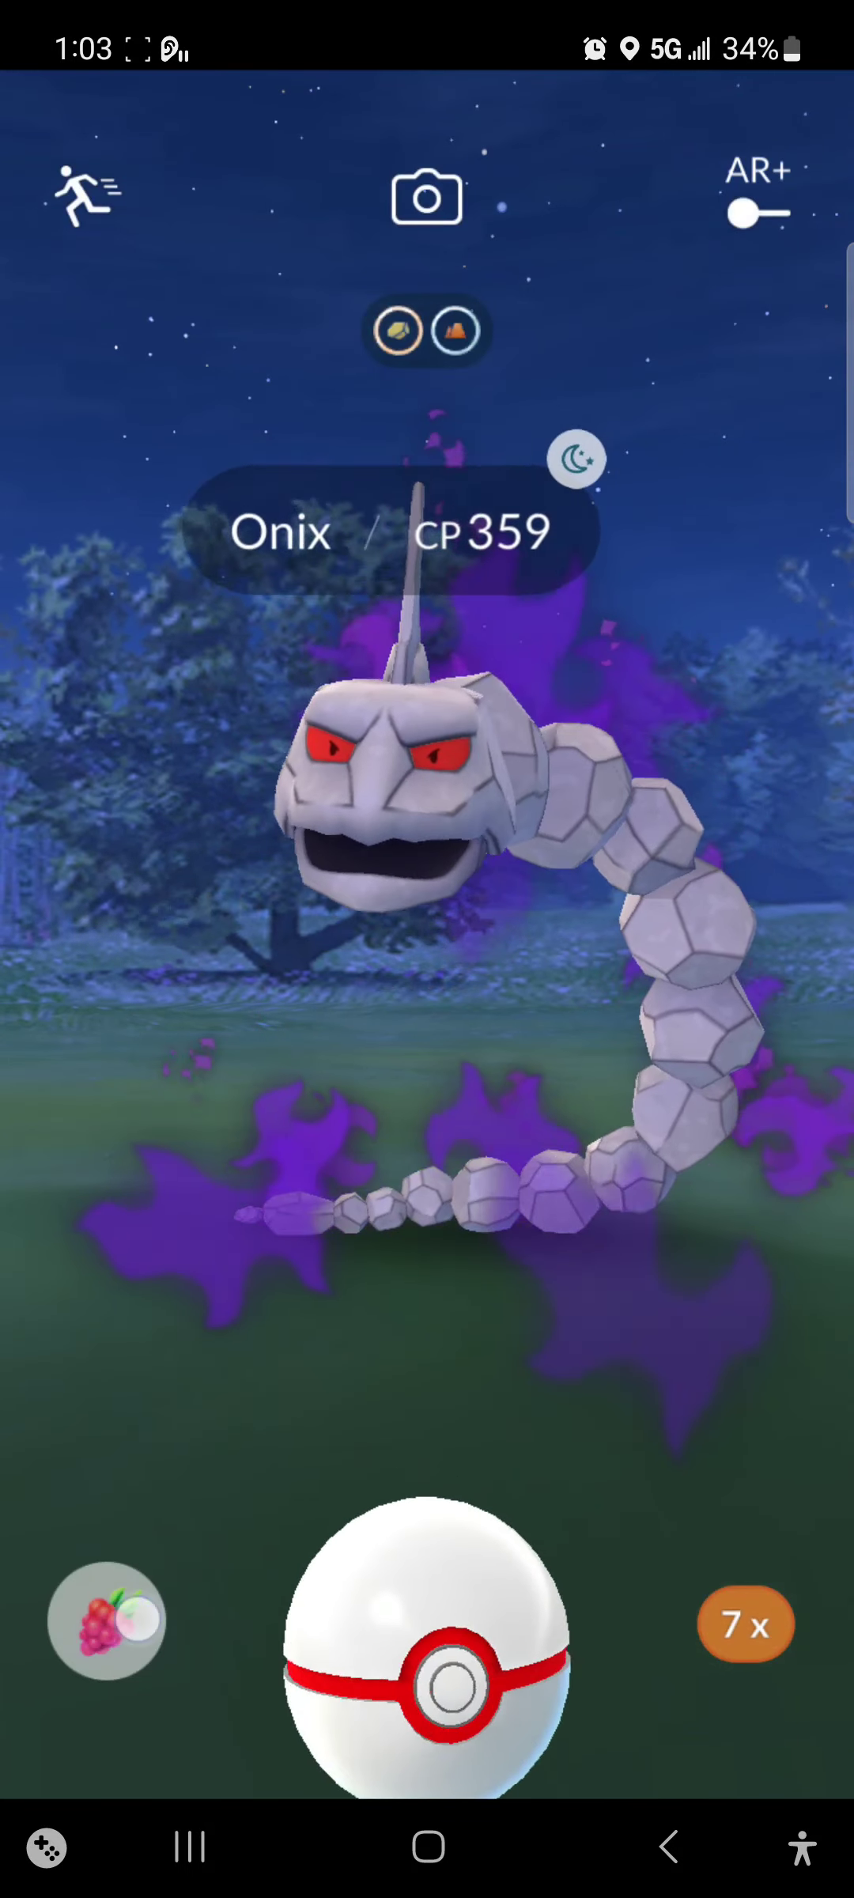
pyautogui.click(107, 1624)
pyautogui.click(428, 1631)
pyautogui.moveTo(427, 1558); pyautogui.dragTo(427, 965)
# Step: Throw Premier Balls at the CP 359 Onix until it is caught
pyautogui.moveTo(428, 1647); pyautogui.dragTo(428, 889)
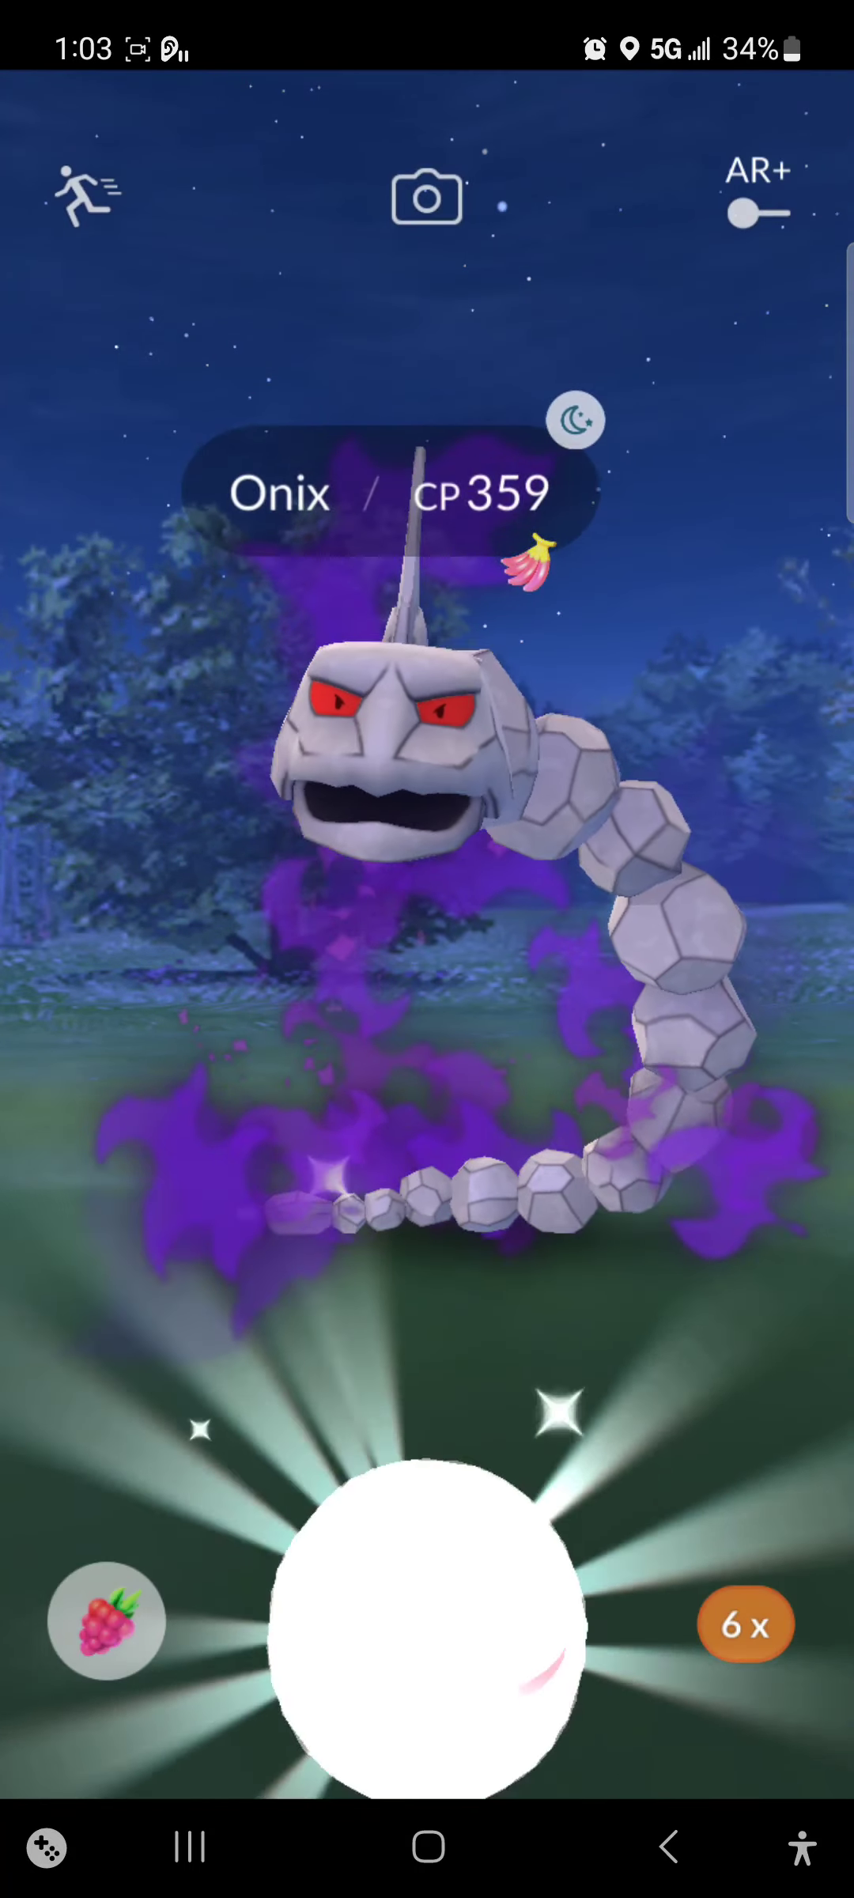
pyautogui.moveTo(427, 1646); pyautogui.dragTo(297, 653)
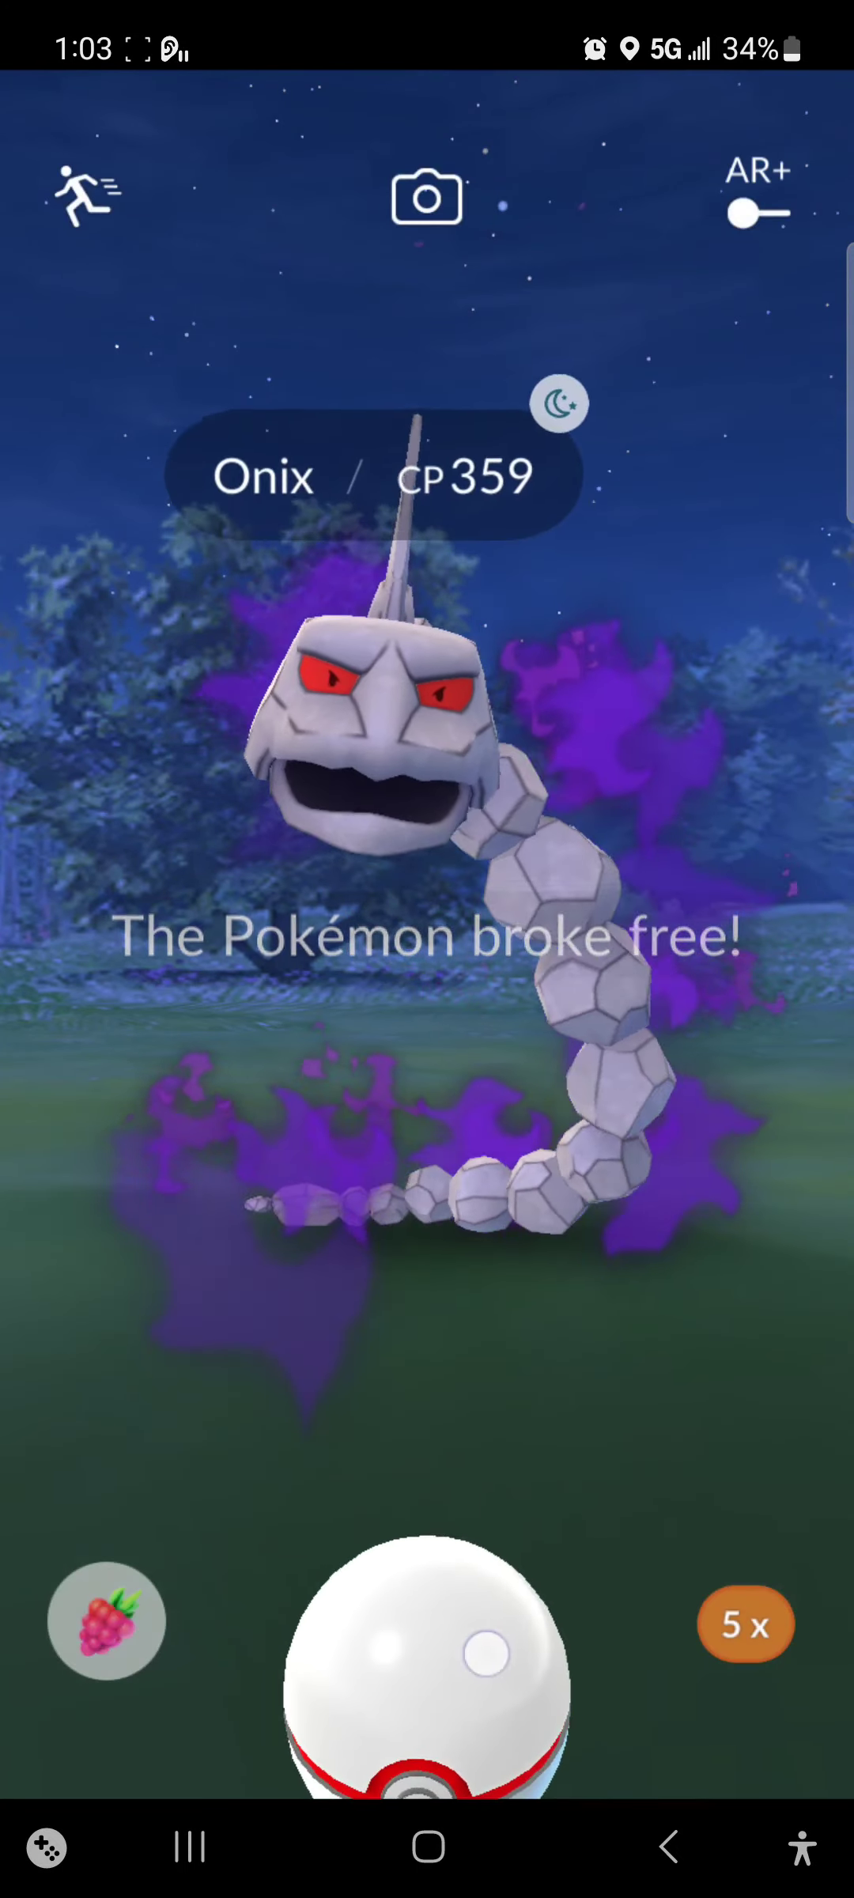
pyautogui.moveTo(427, 1632)
pyautogui.mouseDown()
pyautogui.moveTo(335, 1550)
pyautogui.moveTo(220, 594)
pyautogui.mouseUp()
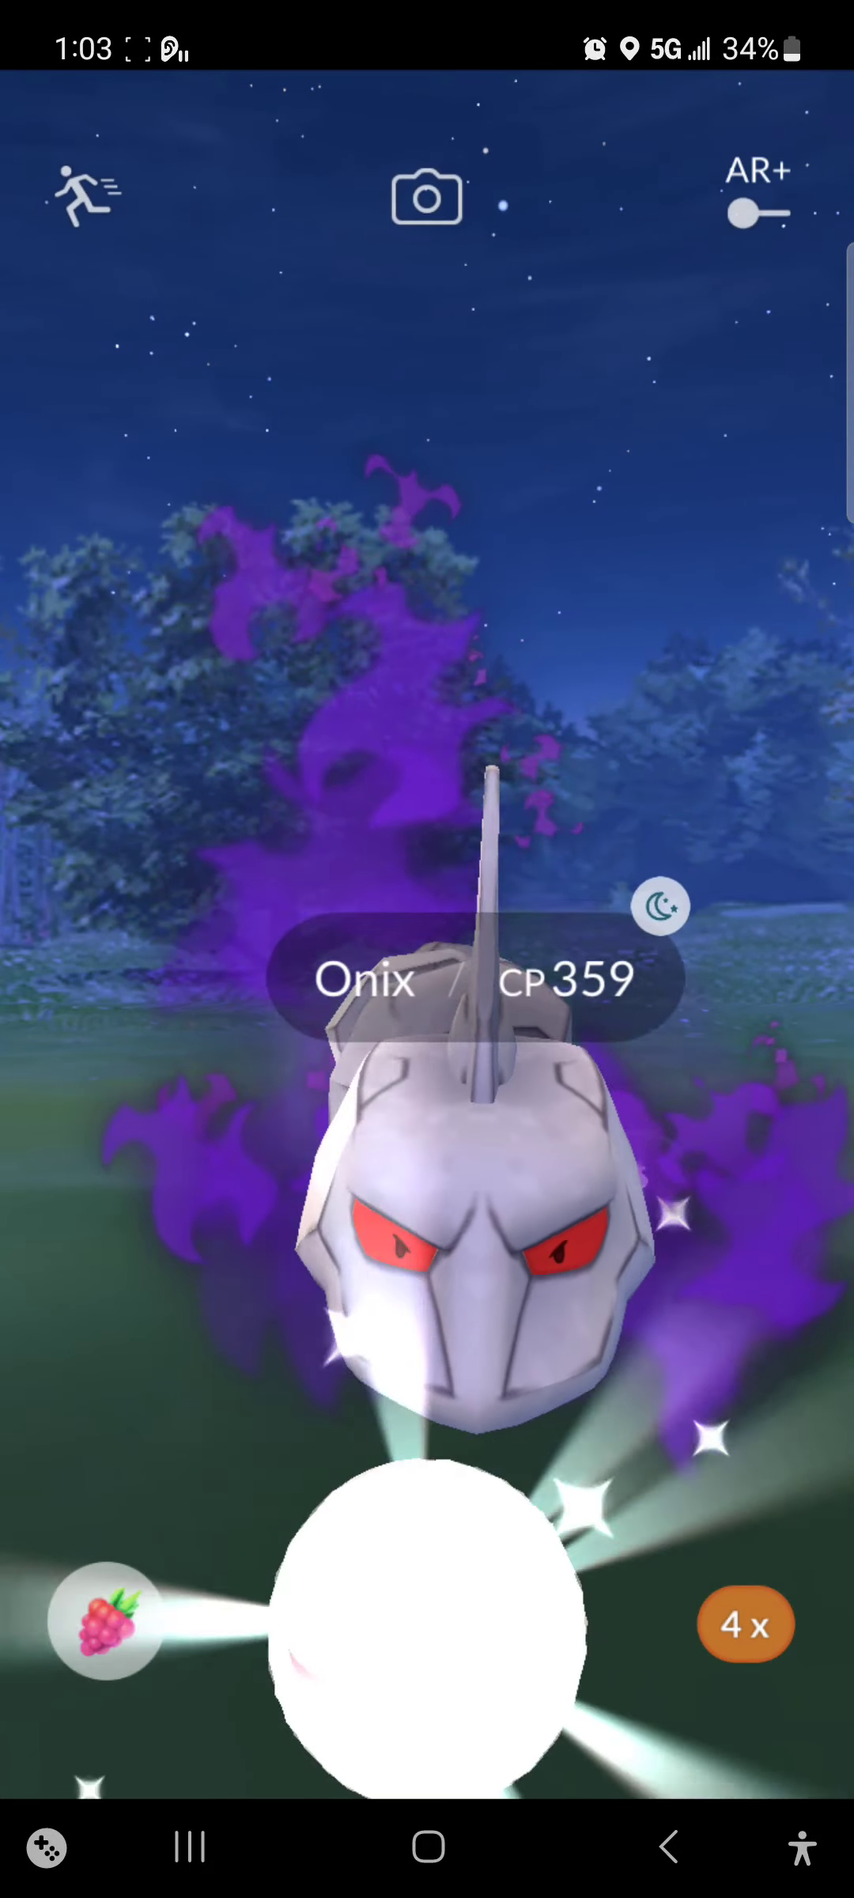
pyautogui.moveTo(428, 1632); pyautogui.dragTo(283, 594)
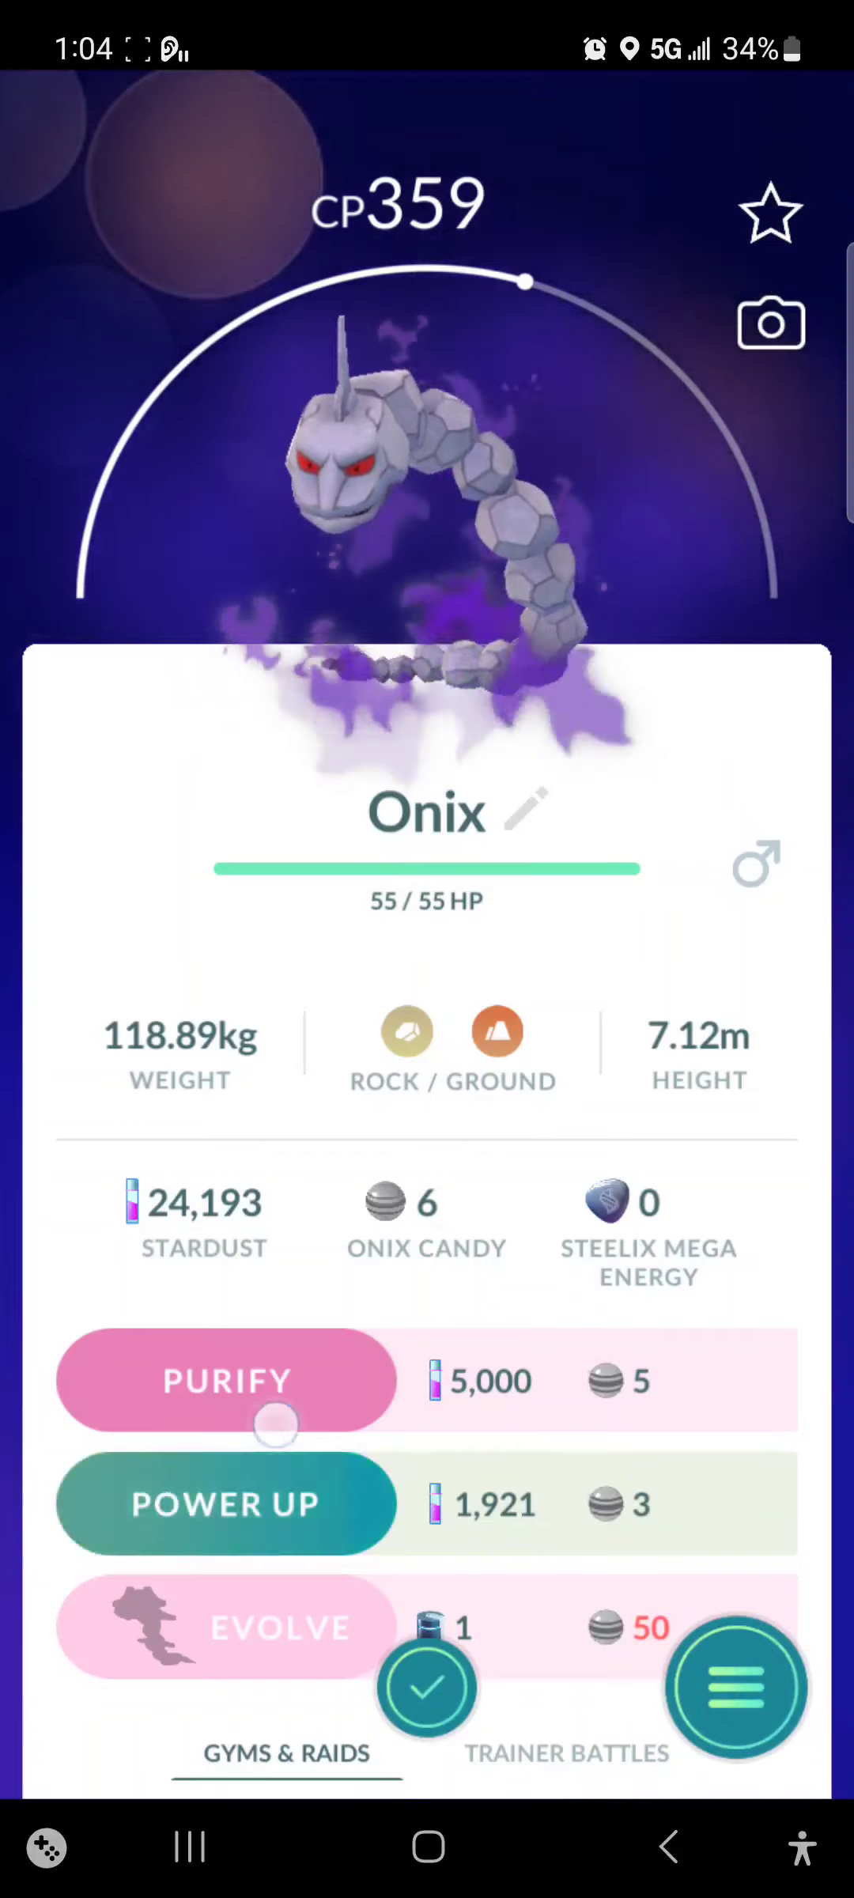
pyautogui.scroll(-4, 428, 1187)
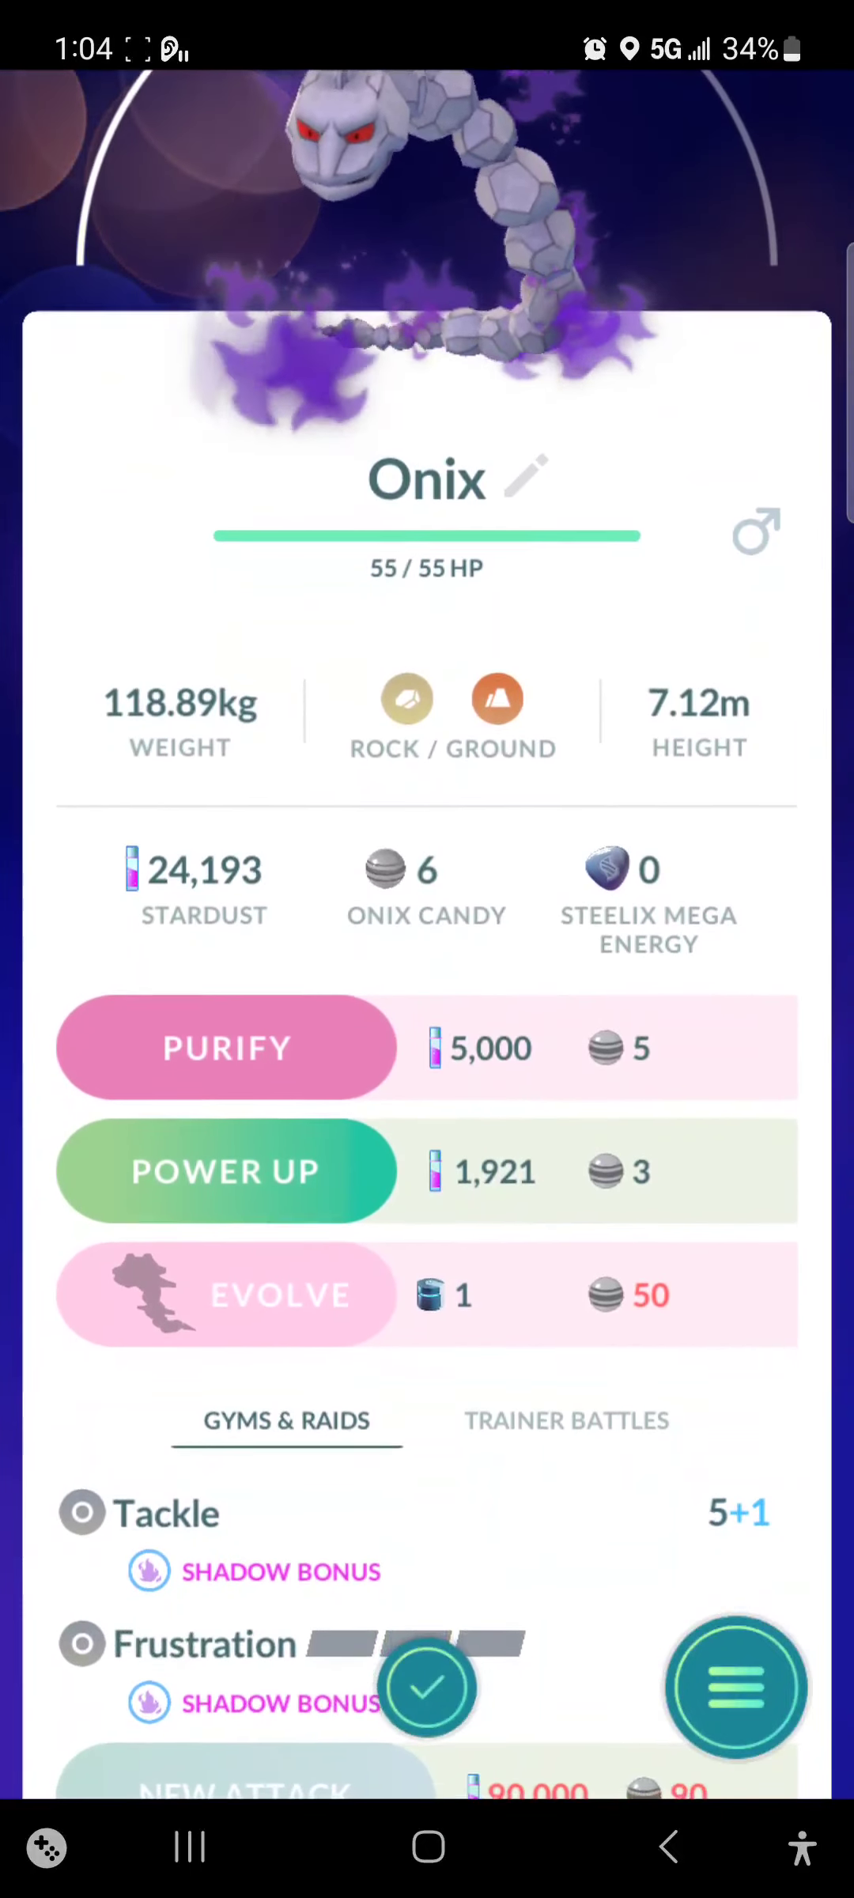
# Step: Purify the caught Onix, raising it to CP 655
pyautogui.click(179, 1047)
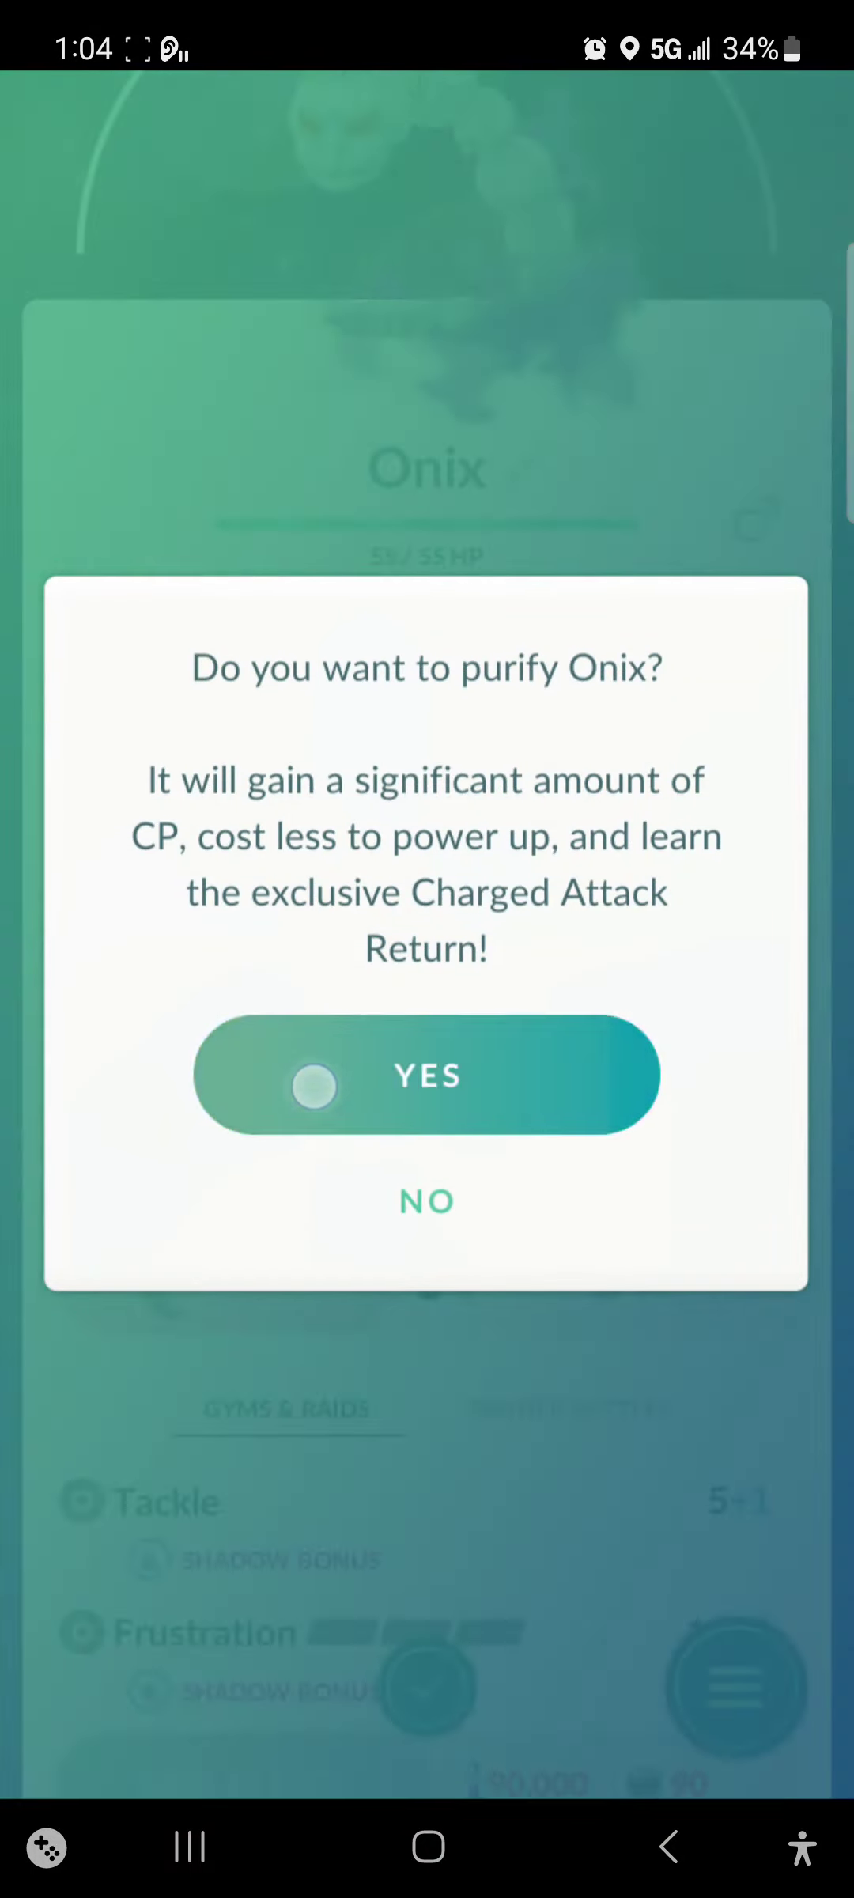
pyautogui.click(314, 1086)
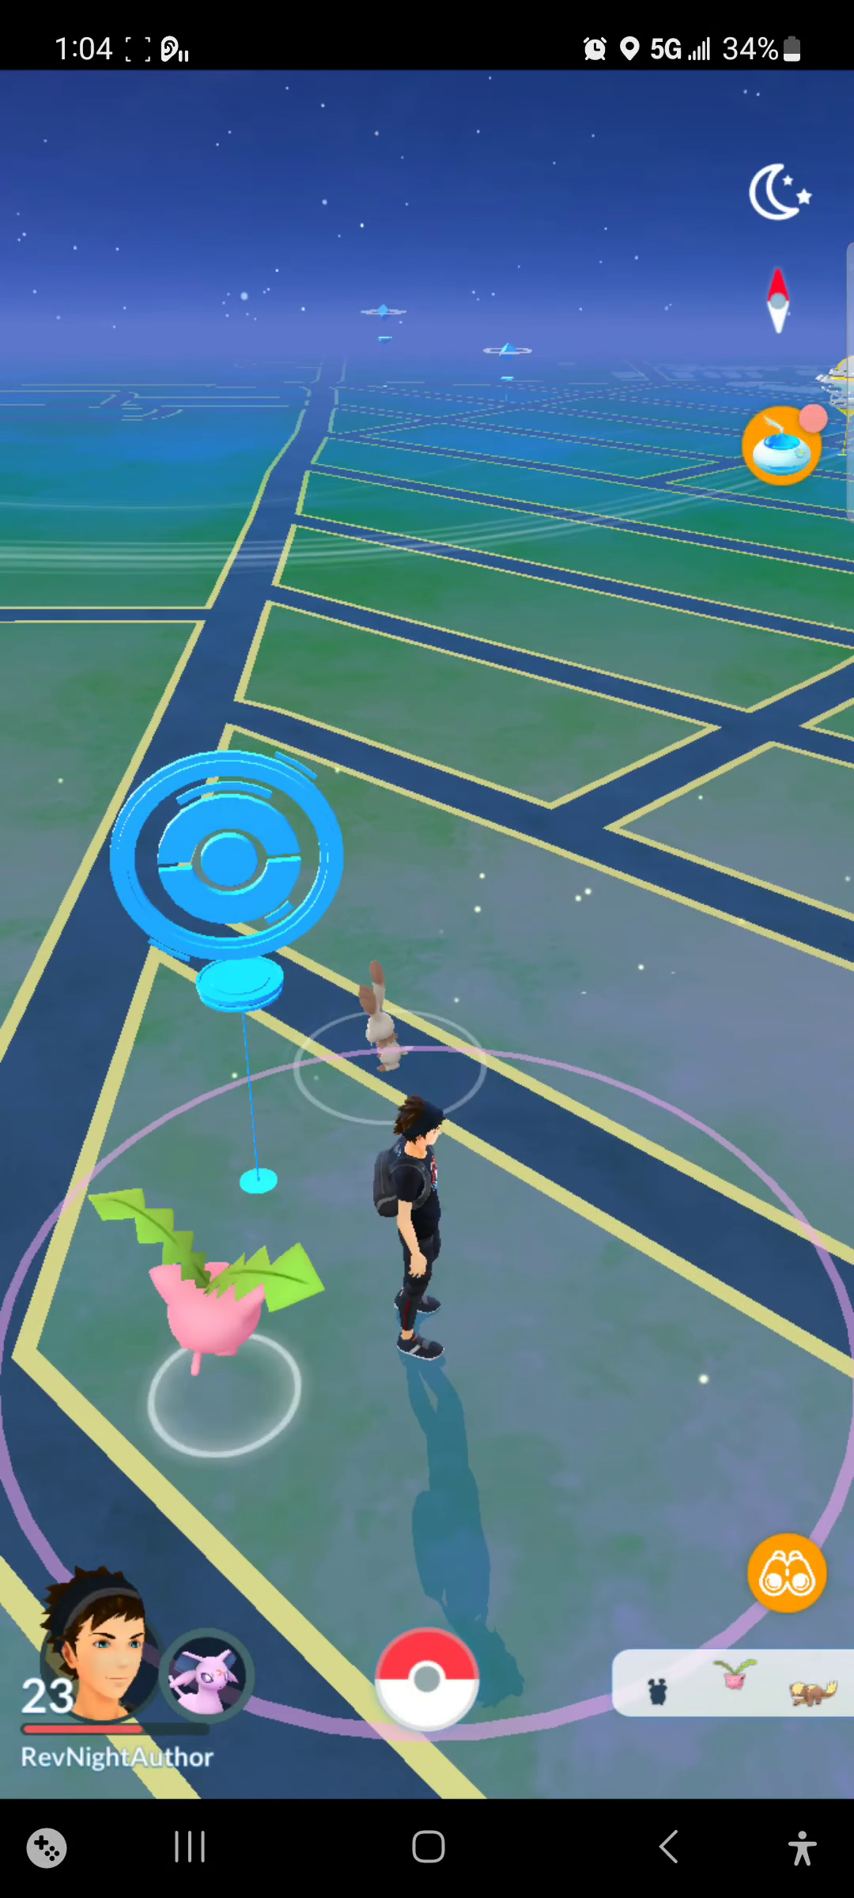
# Step: Spin the Saving Grace Fellowship PokéStop, then browse the Field and Today research tabs
pyautogui.click(225, 860)
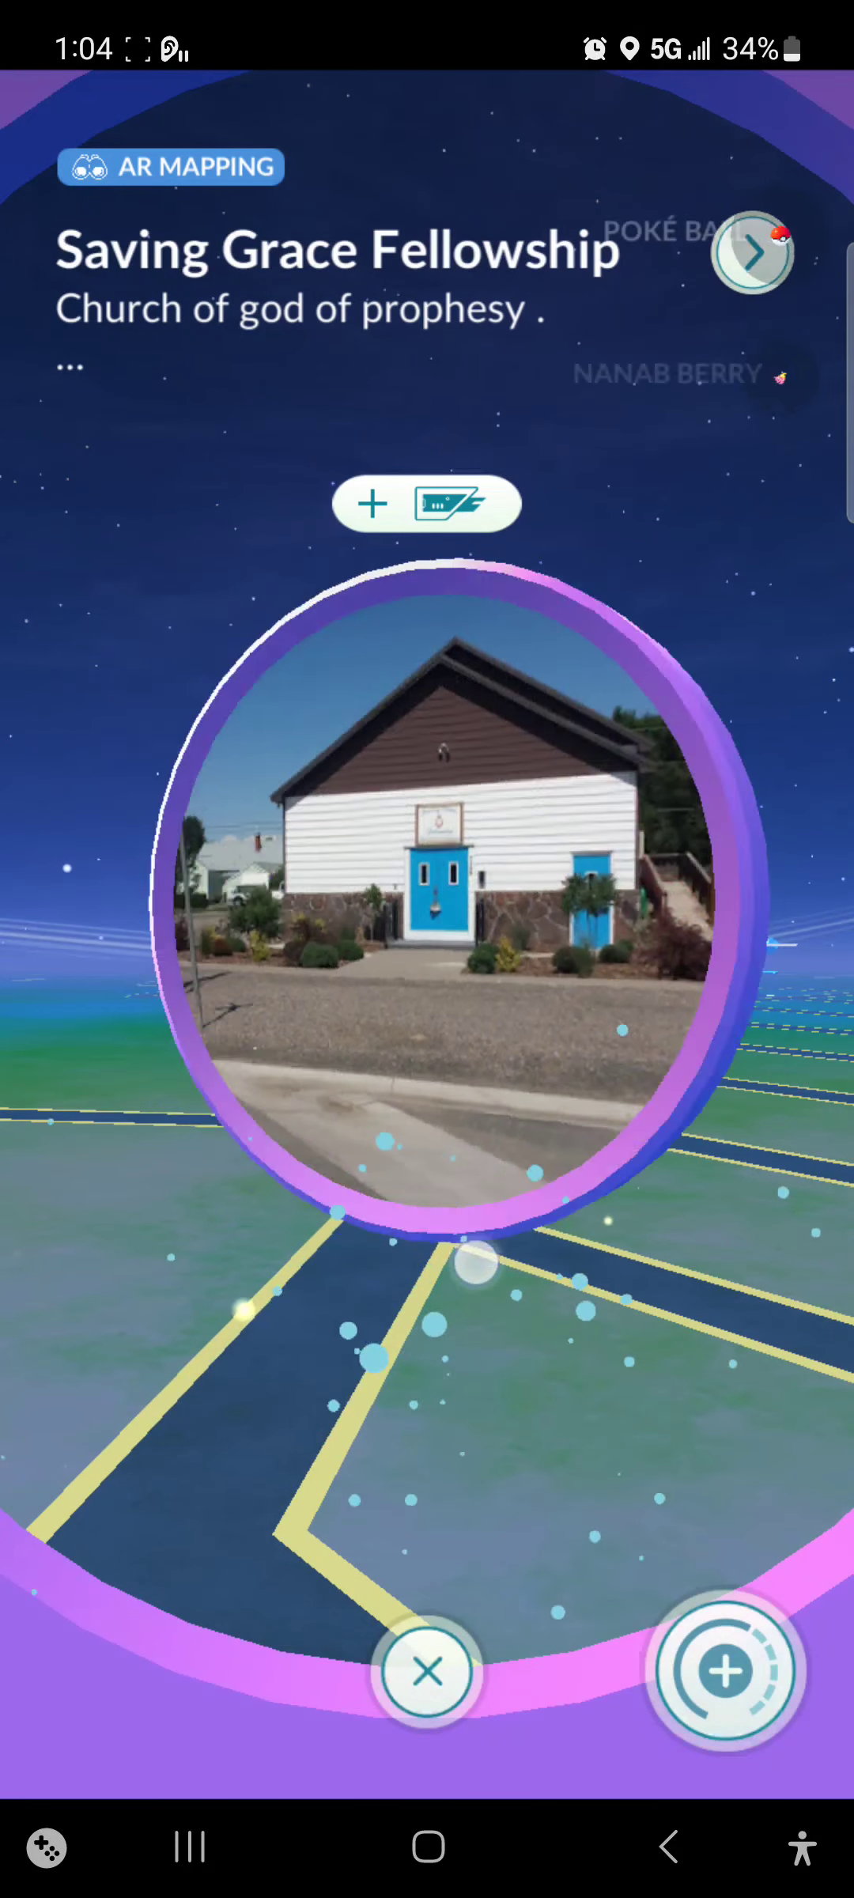
pyautogui.click(427, 1672)
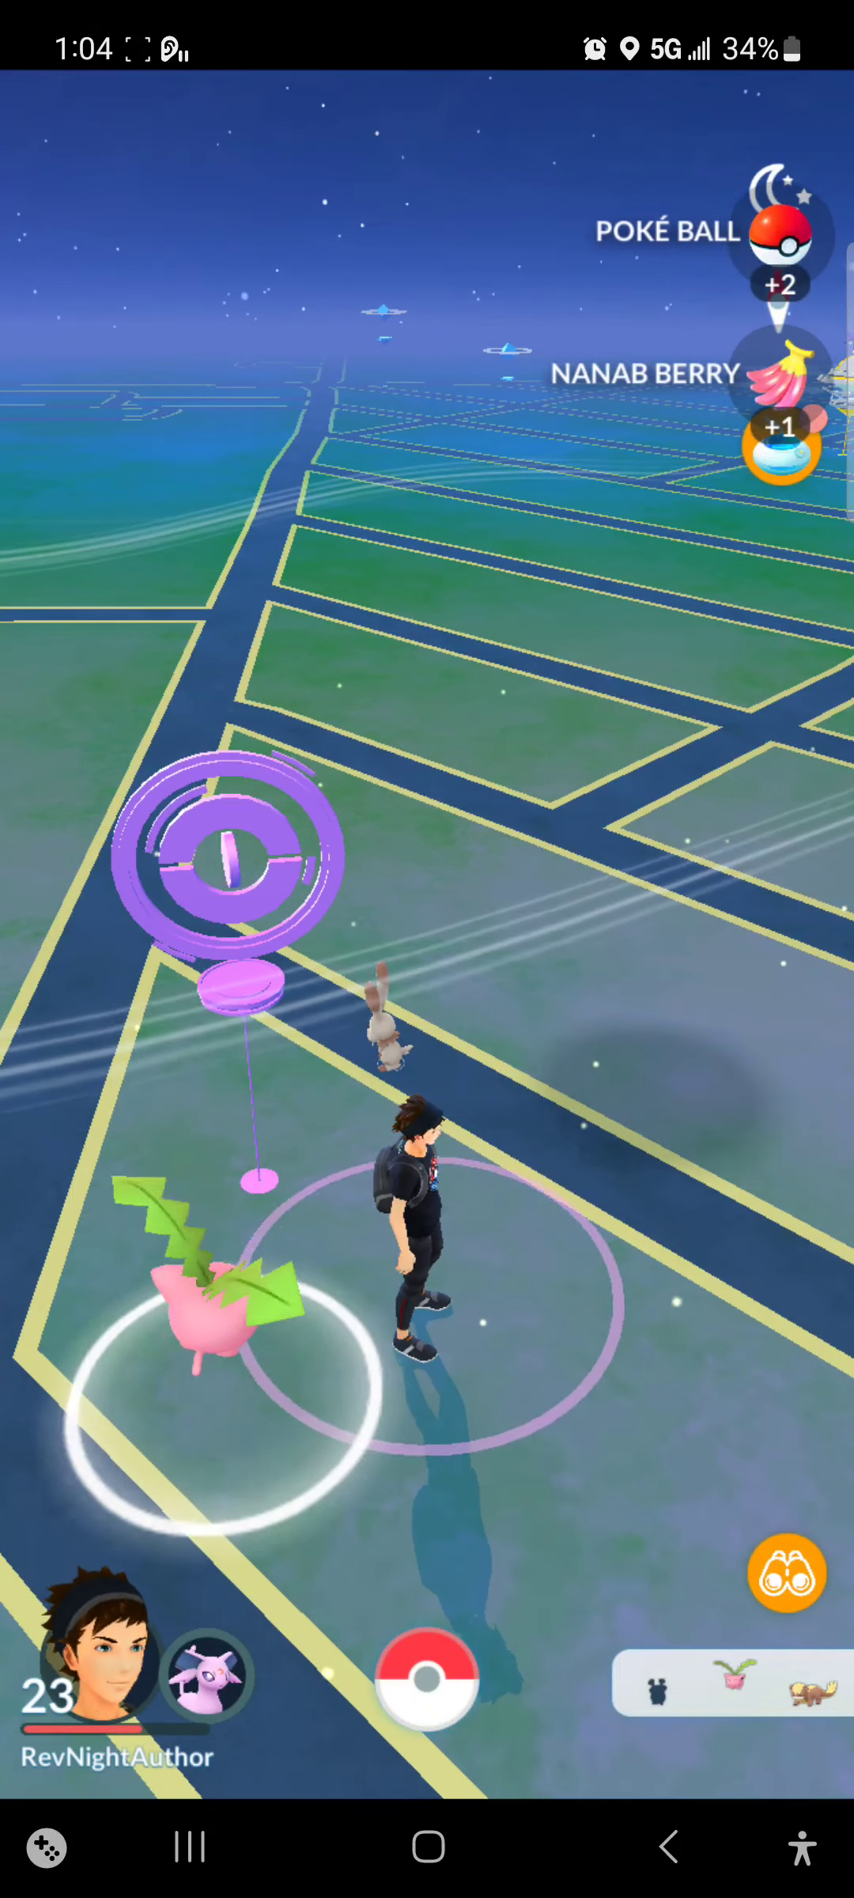
pyautogui.click(788, 1571)
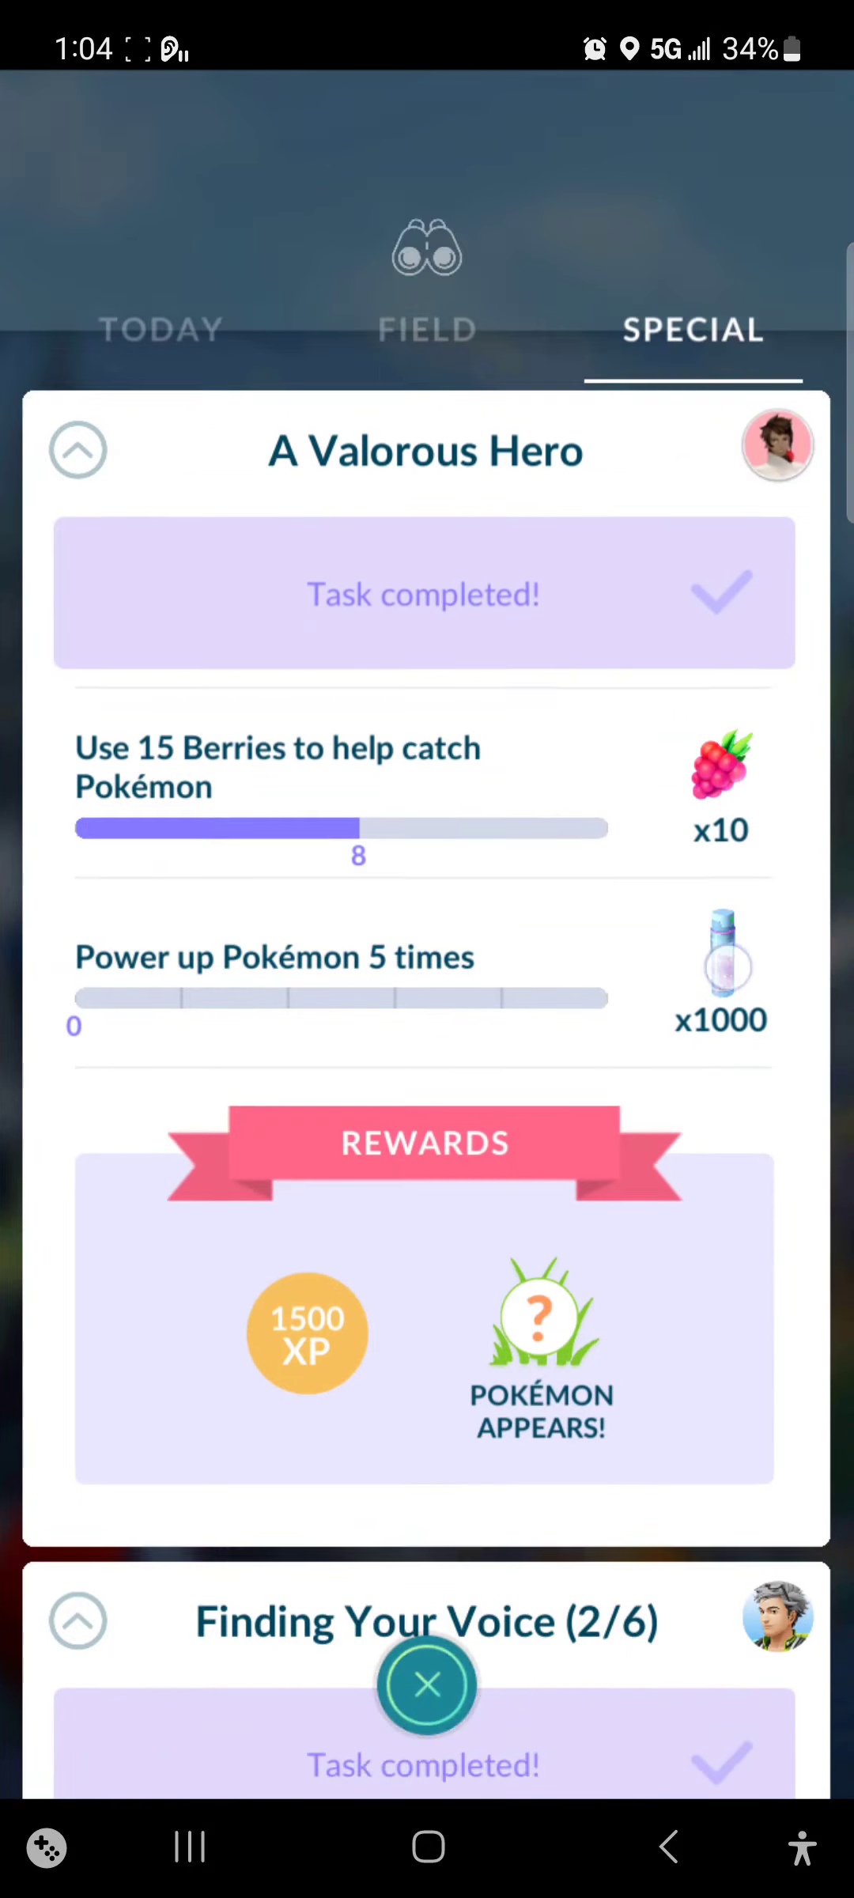
pyautogui.scroll(-10, 427, 1038)
pyautogui.scroll(-10, 427, 1037)
pyautogui.scroll(-8, 428, 1037)
pyautogui.scroll(-5, 428, 1039)
pyautogui.scroll(-3, 427, 1038)
pyautogui.scroll(5, 427, 1040)
pyautogui.scroll(8, 427, 1039)
pyautogui.scroll(5, 428, 1040)
pyautogui.scroll(4, 427, 1039)
pyautogui.scroll(5, 428, 1039)
pyautogui.scroll(8, 428, 1039)
pyautogui.scroll(6, 427, 1038)
pyautogui.scroll(6, 427, 1038)
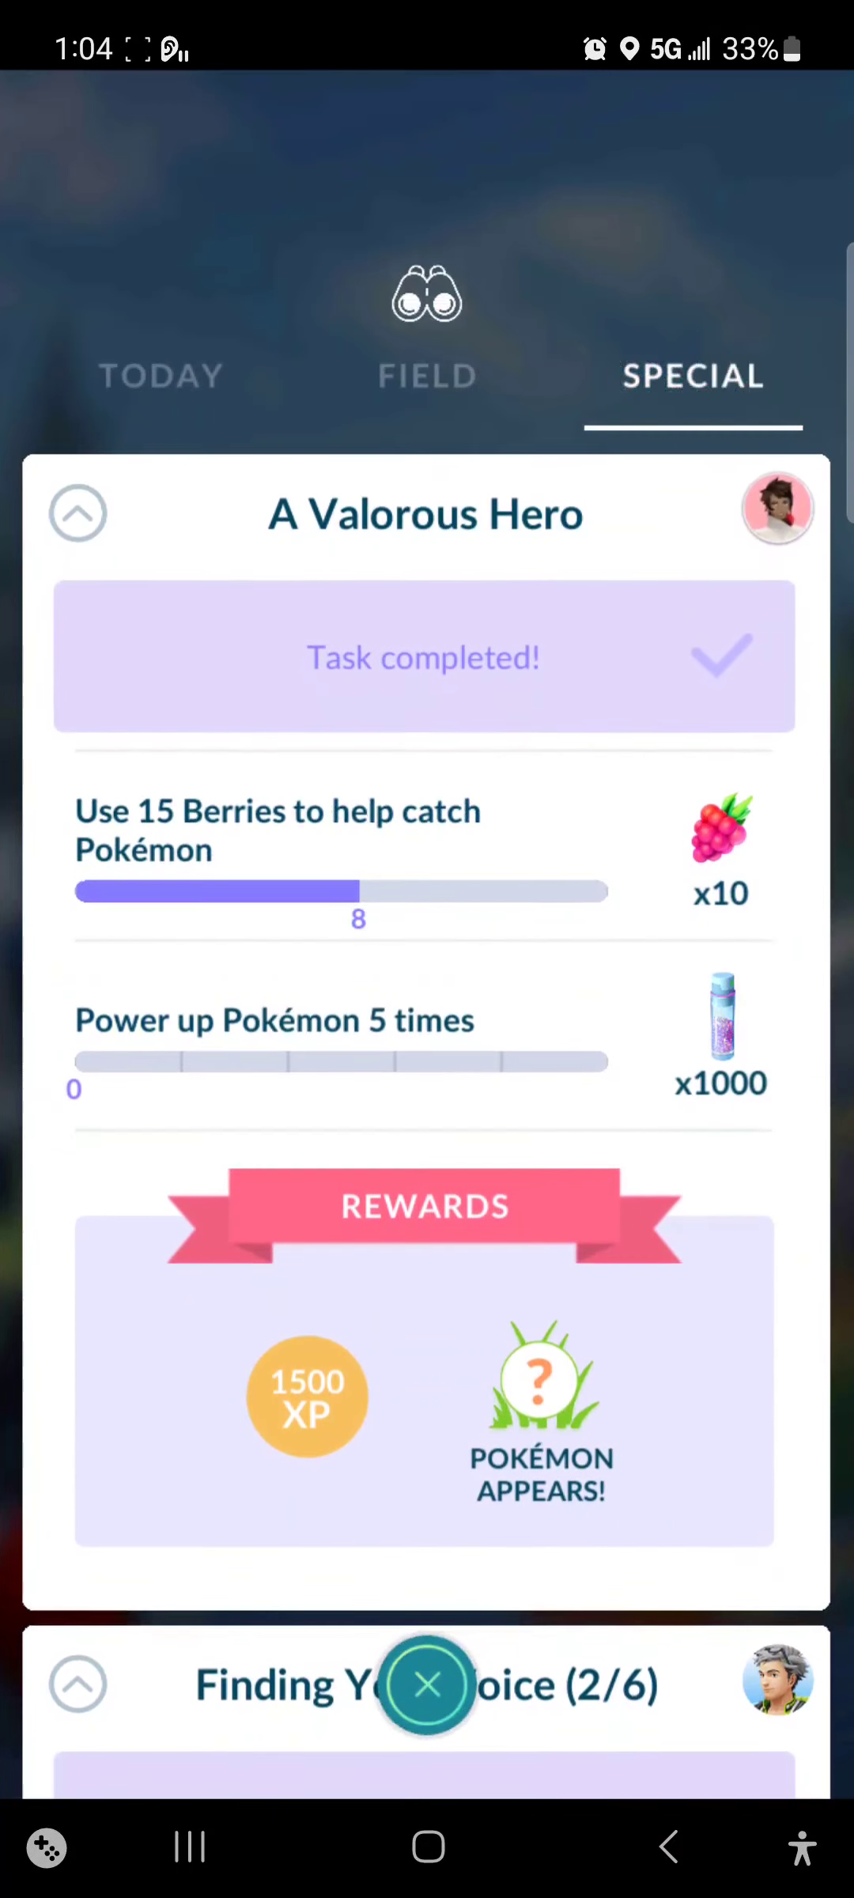
pyautogui.moveTo(148, 1037); pyautogui.dragTo(669, 1039)
pyautogui.moveTo(148, 1039); pyautogui.dragTo(667, 1038)
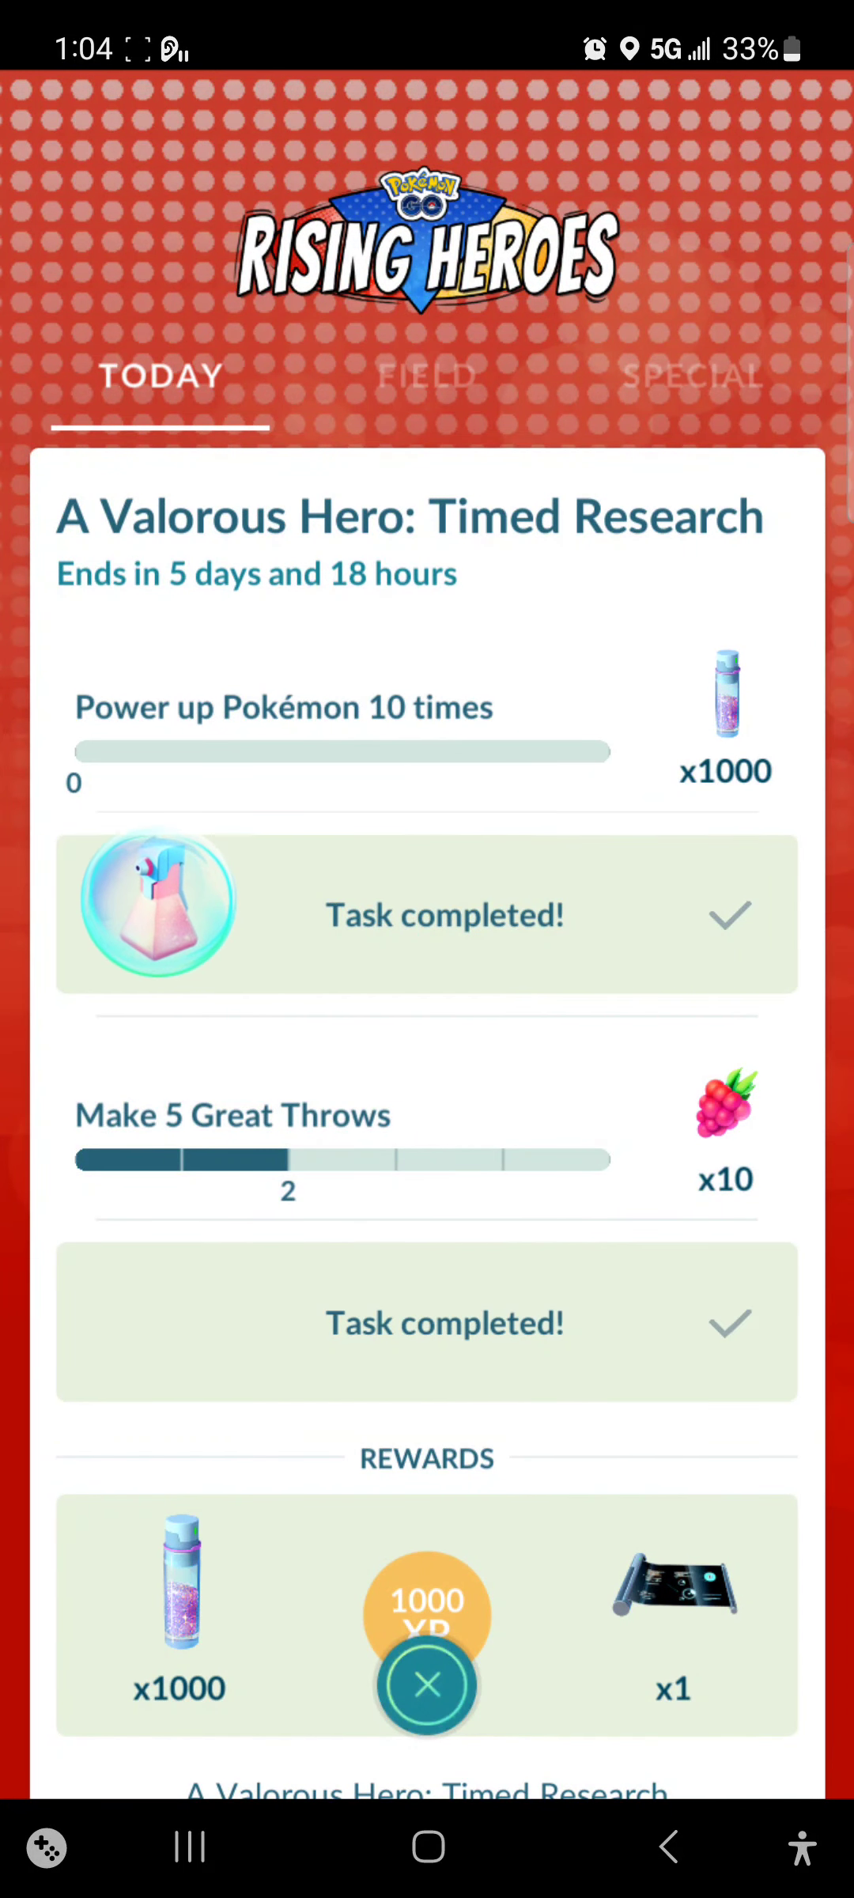
pyautogui.scroll(-5, 427, 1039)
pyautogui.scroll(-8, 427, 1039)
pyautogui.click(427, 1689)
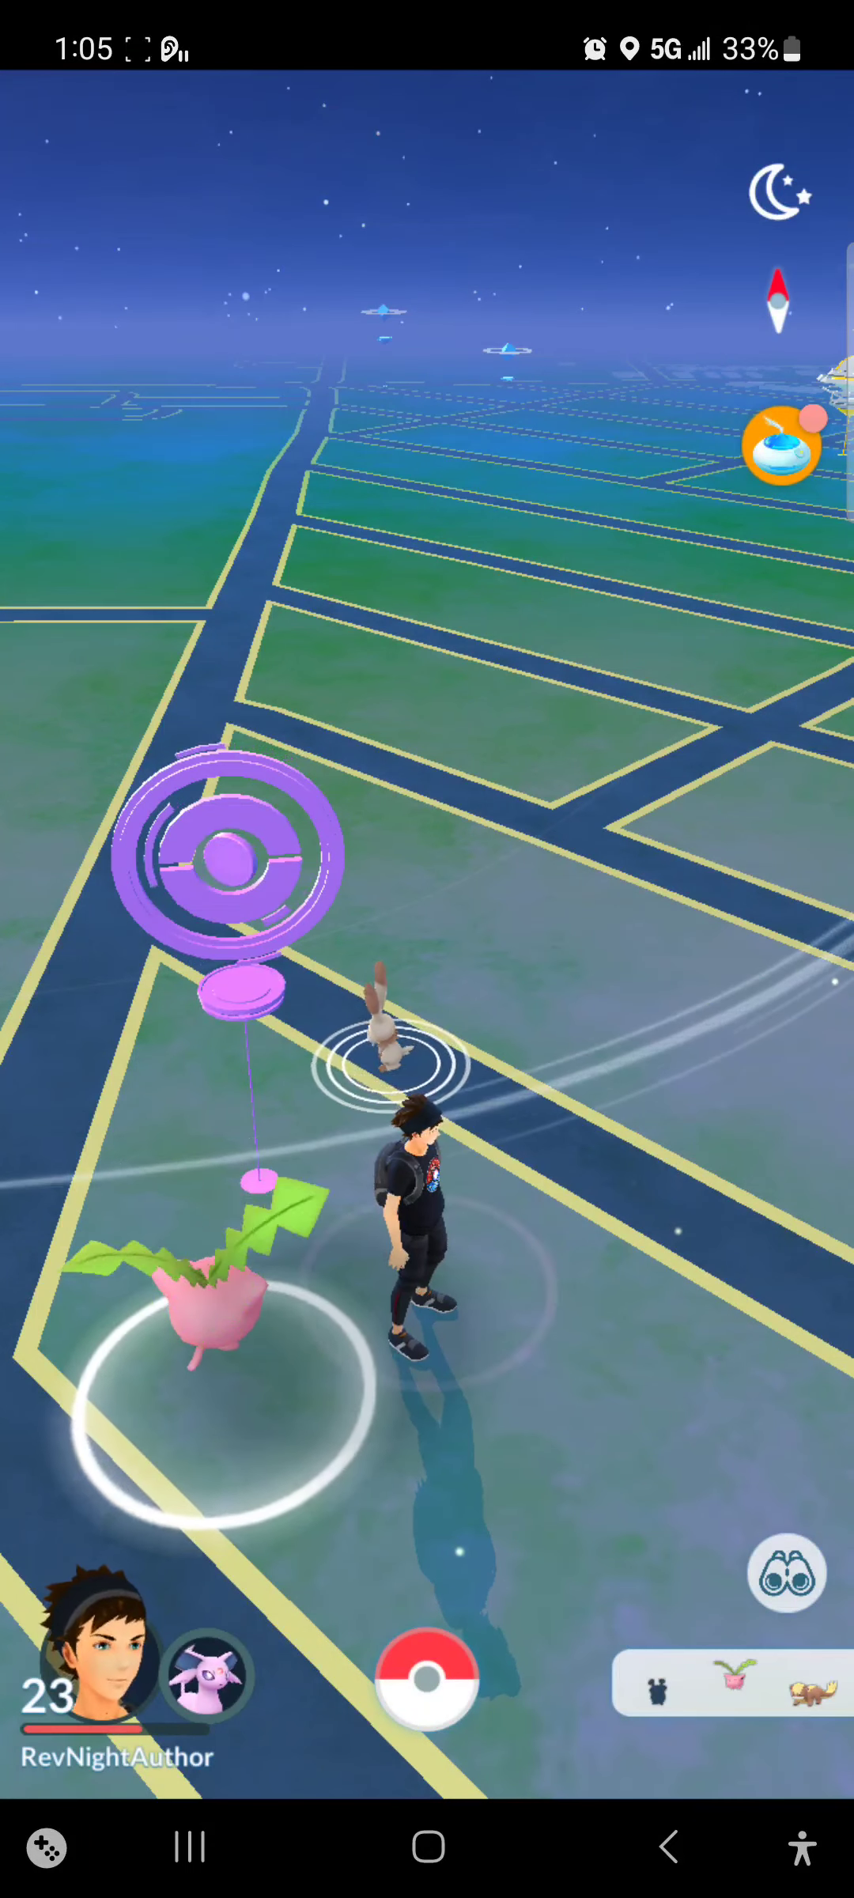
# Step: Browse the Pokémon collection list and return to the map
pyautogui.click(428, 1679)
pyautogui.click(188, 1540)
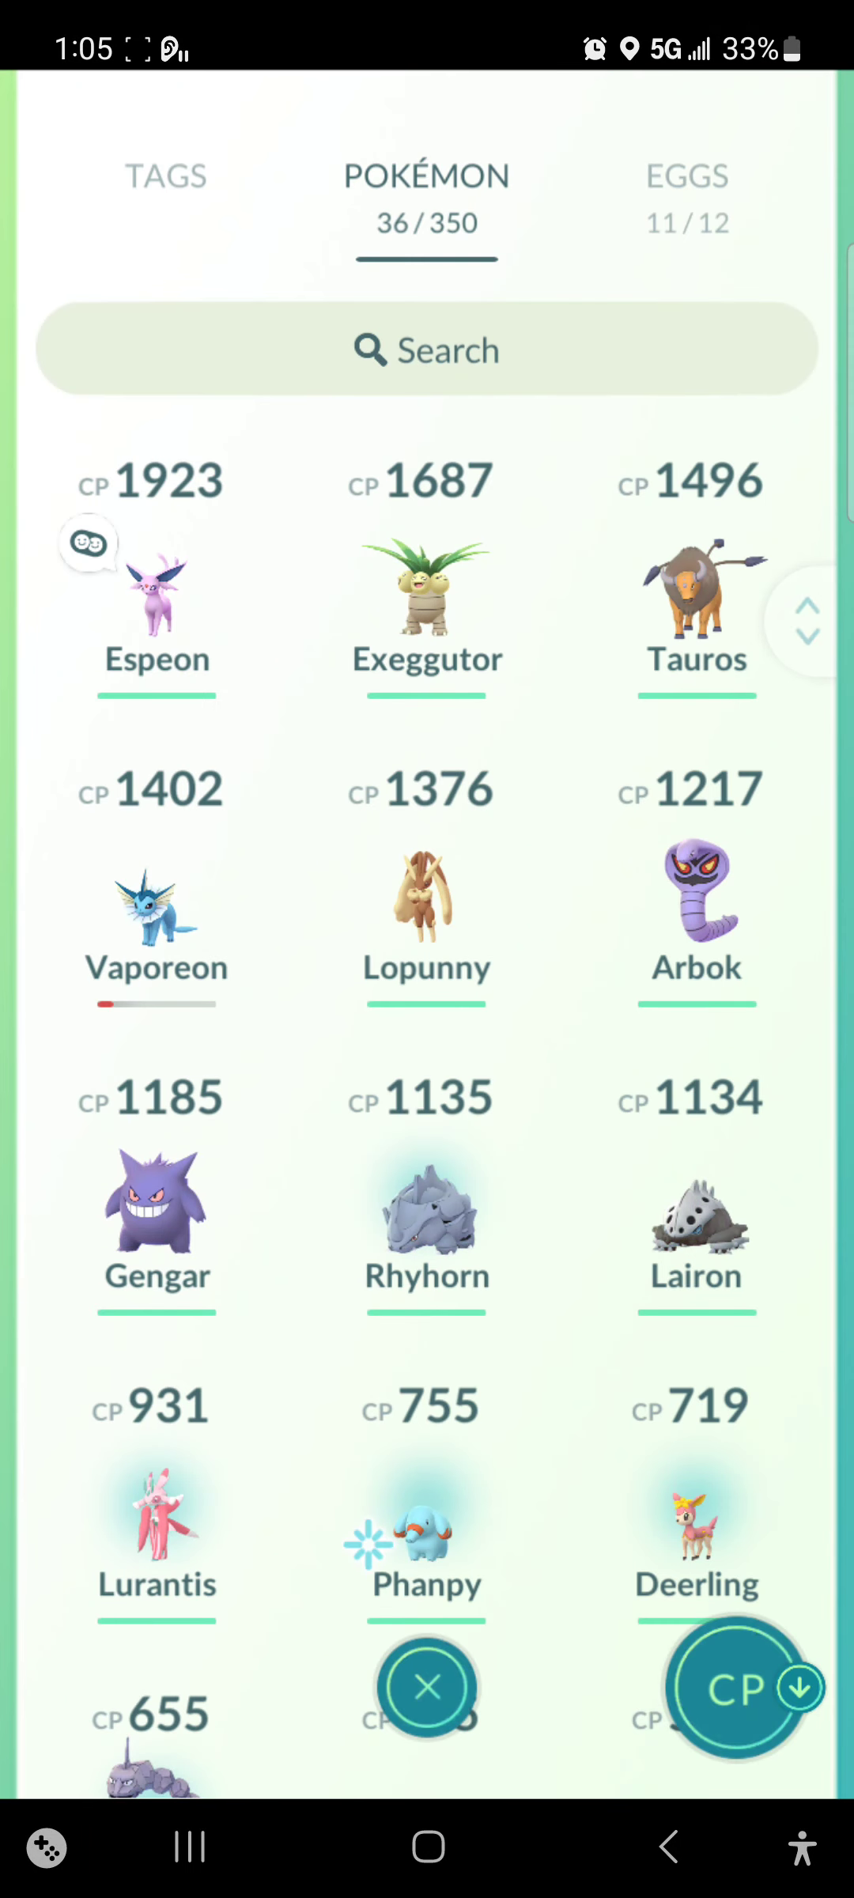
pyautogui.scroll(-3, 427, 1038)
pyautogui.scroll(-3, 427, 1039)
pyautogui.scroll(-3, 427, 1038)
pyautogui.scroll(-3, 428, 1038)
pyautogui.scroll(-3, 427, 1039)
pyautogui.scroll(-2, 427, 1037)
pyautogui.scroll(-2, 427, 1039)
pyautogui.scroll(-2, 428, 1037)
pyautogui.click(427, 1687)
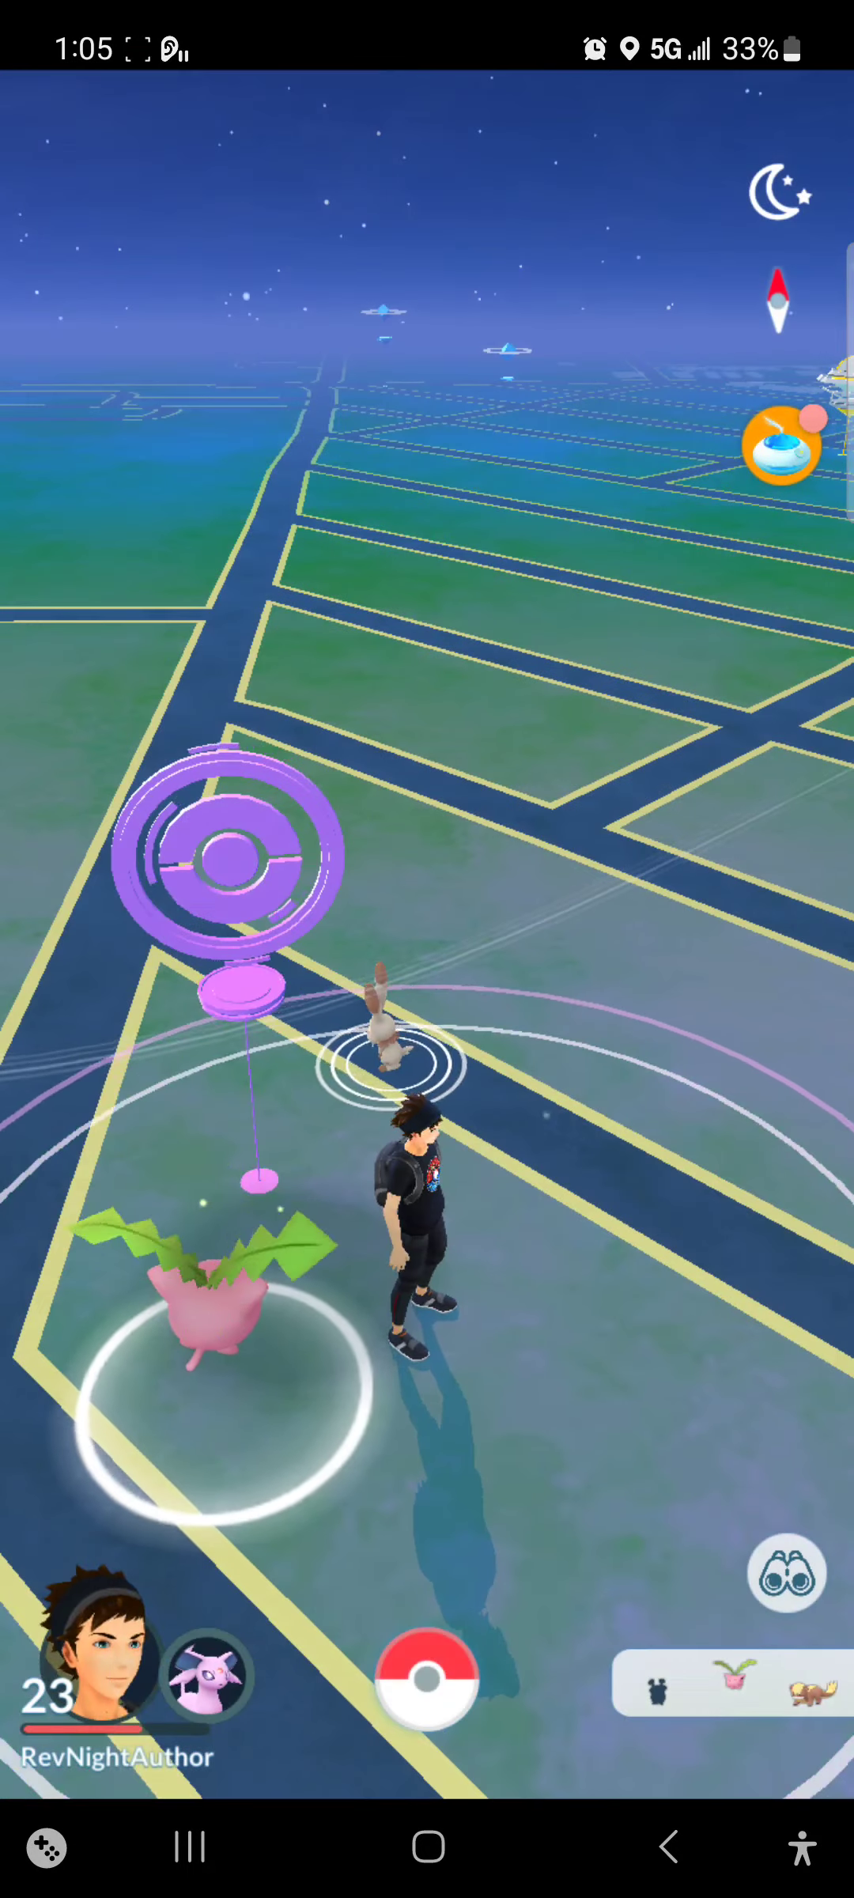
# Step: Catch the wild CP 37 Bunnelby with a Poké Ball
pyautogui.click(393, 1031)
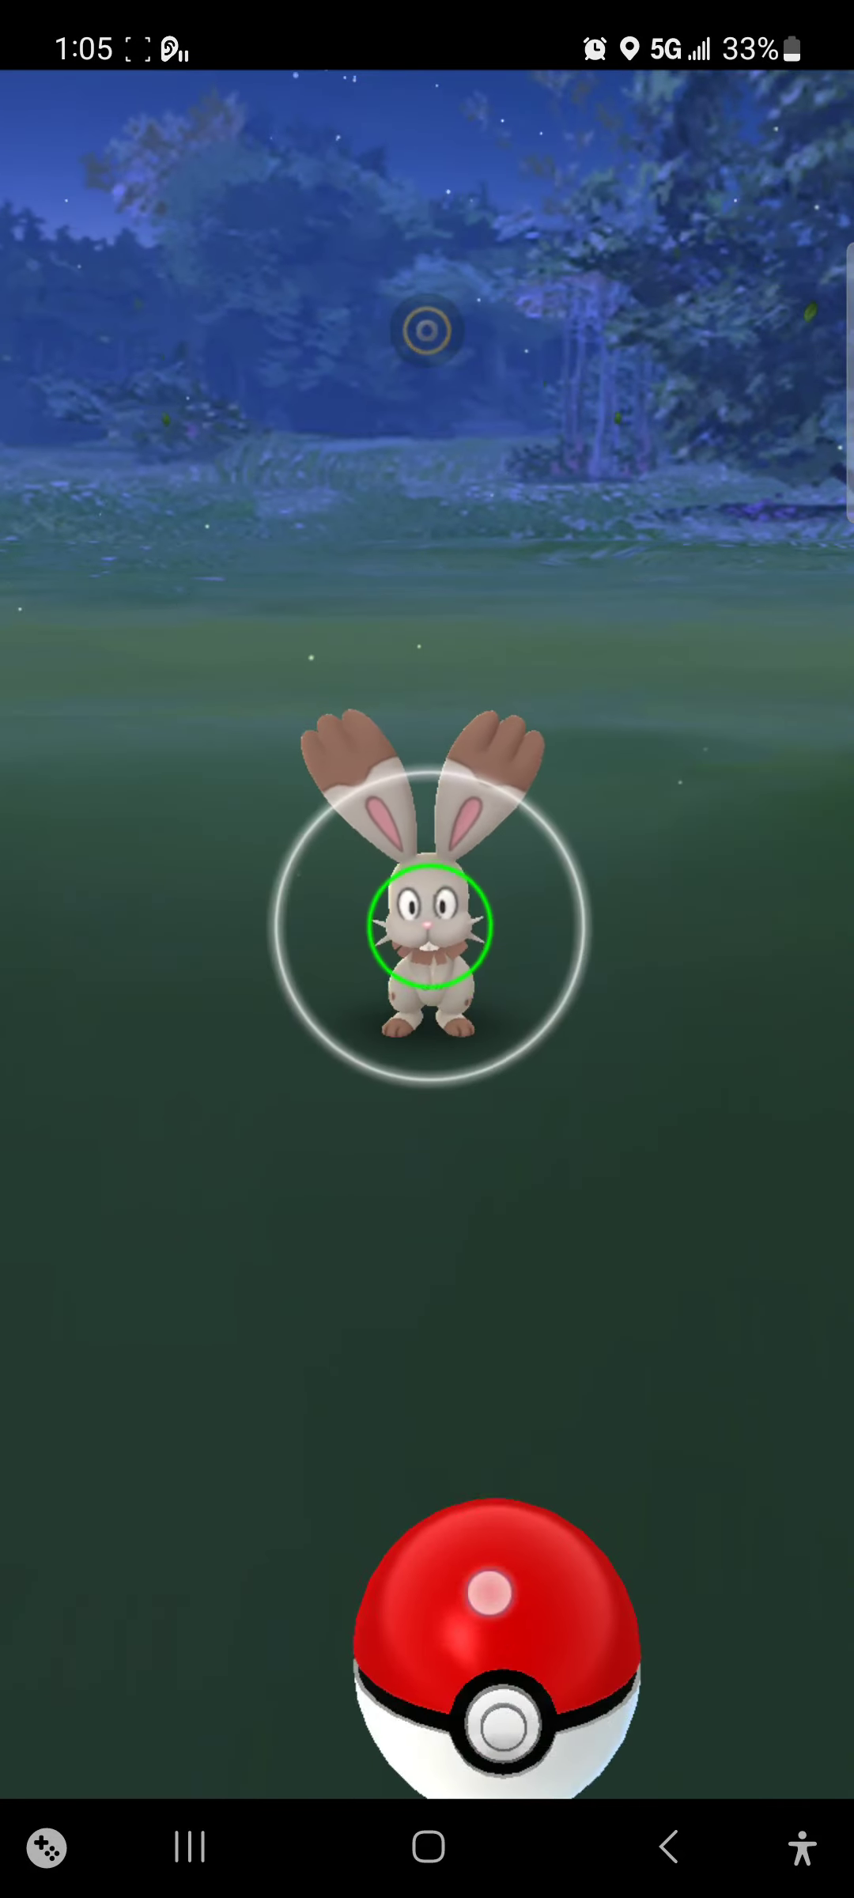
pyautogui.moveTo(427, 1706); pyautogui.dragTo(444, 742)
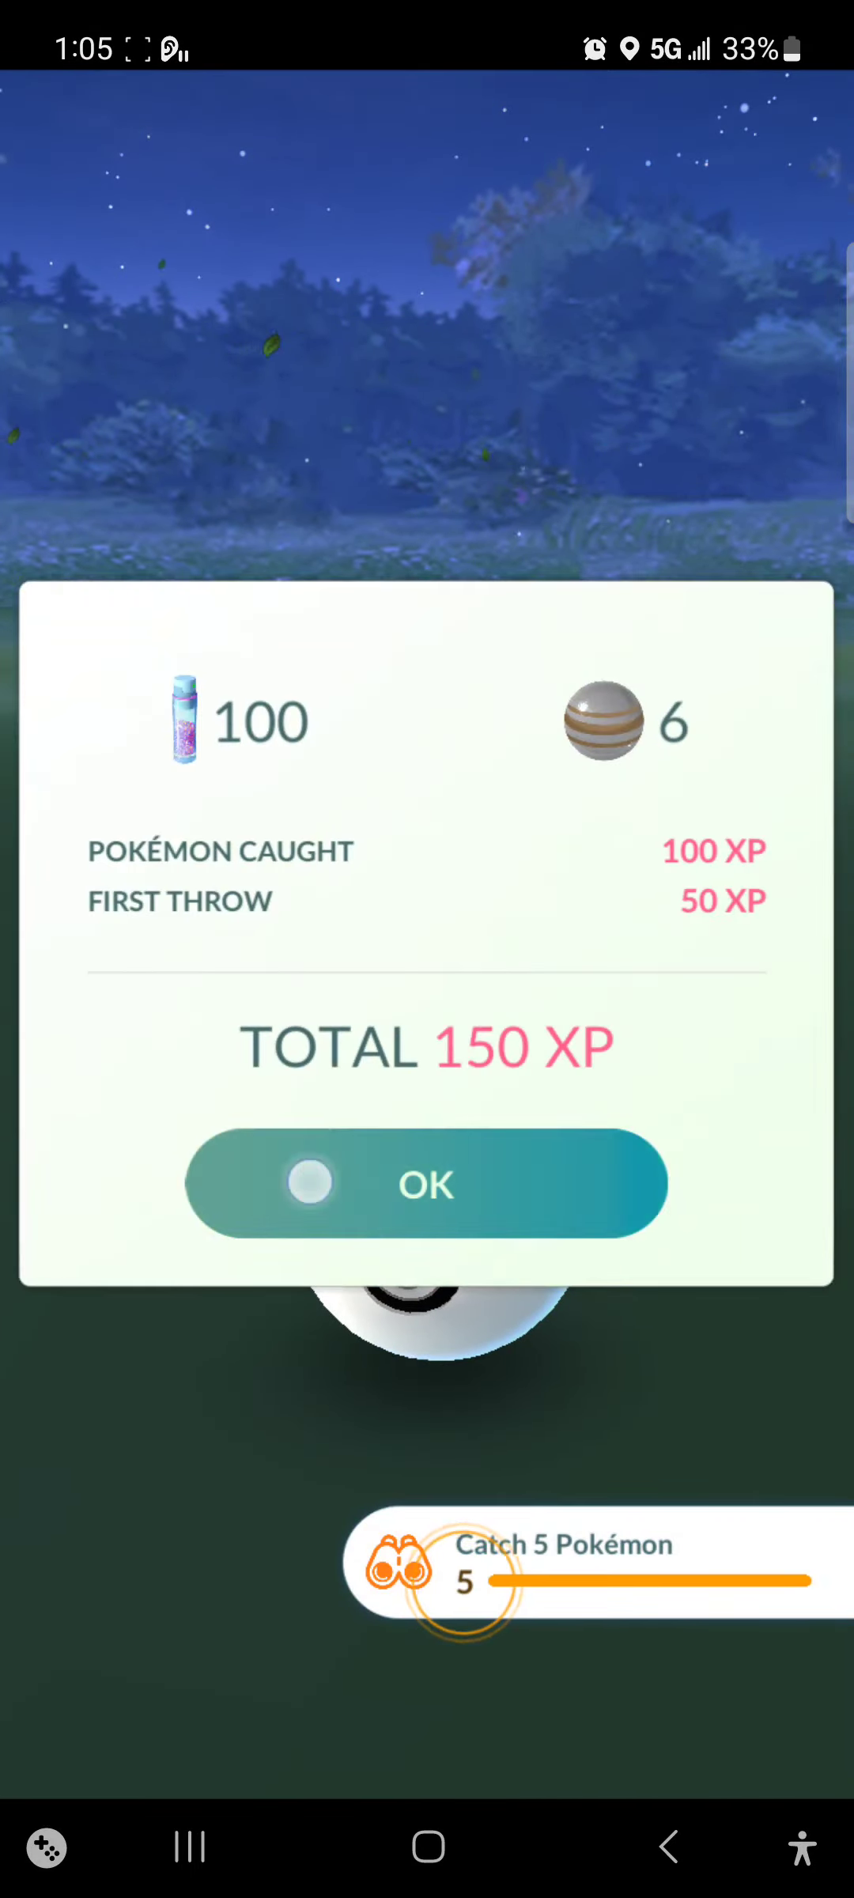
pyautogui.click(312, 1183)
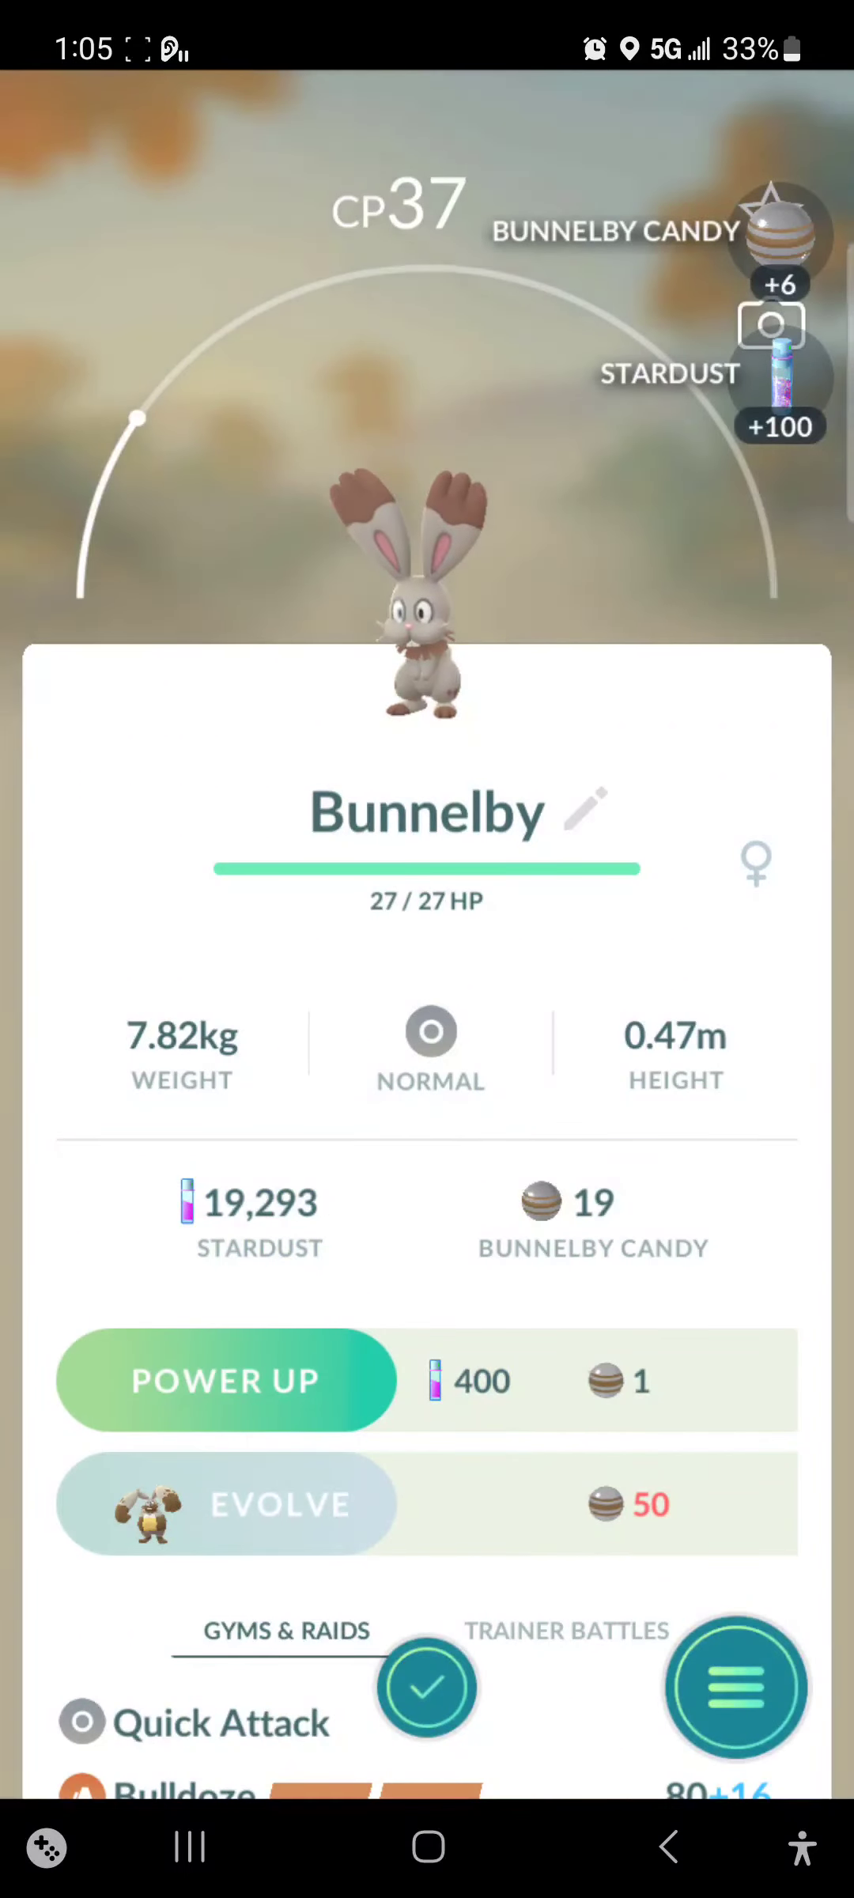
pyautogui.click(423, 1686)
pyautogui.click(216, 1276)
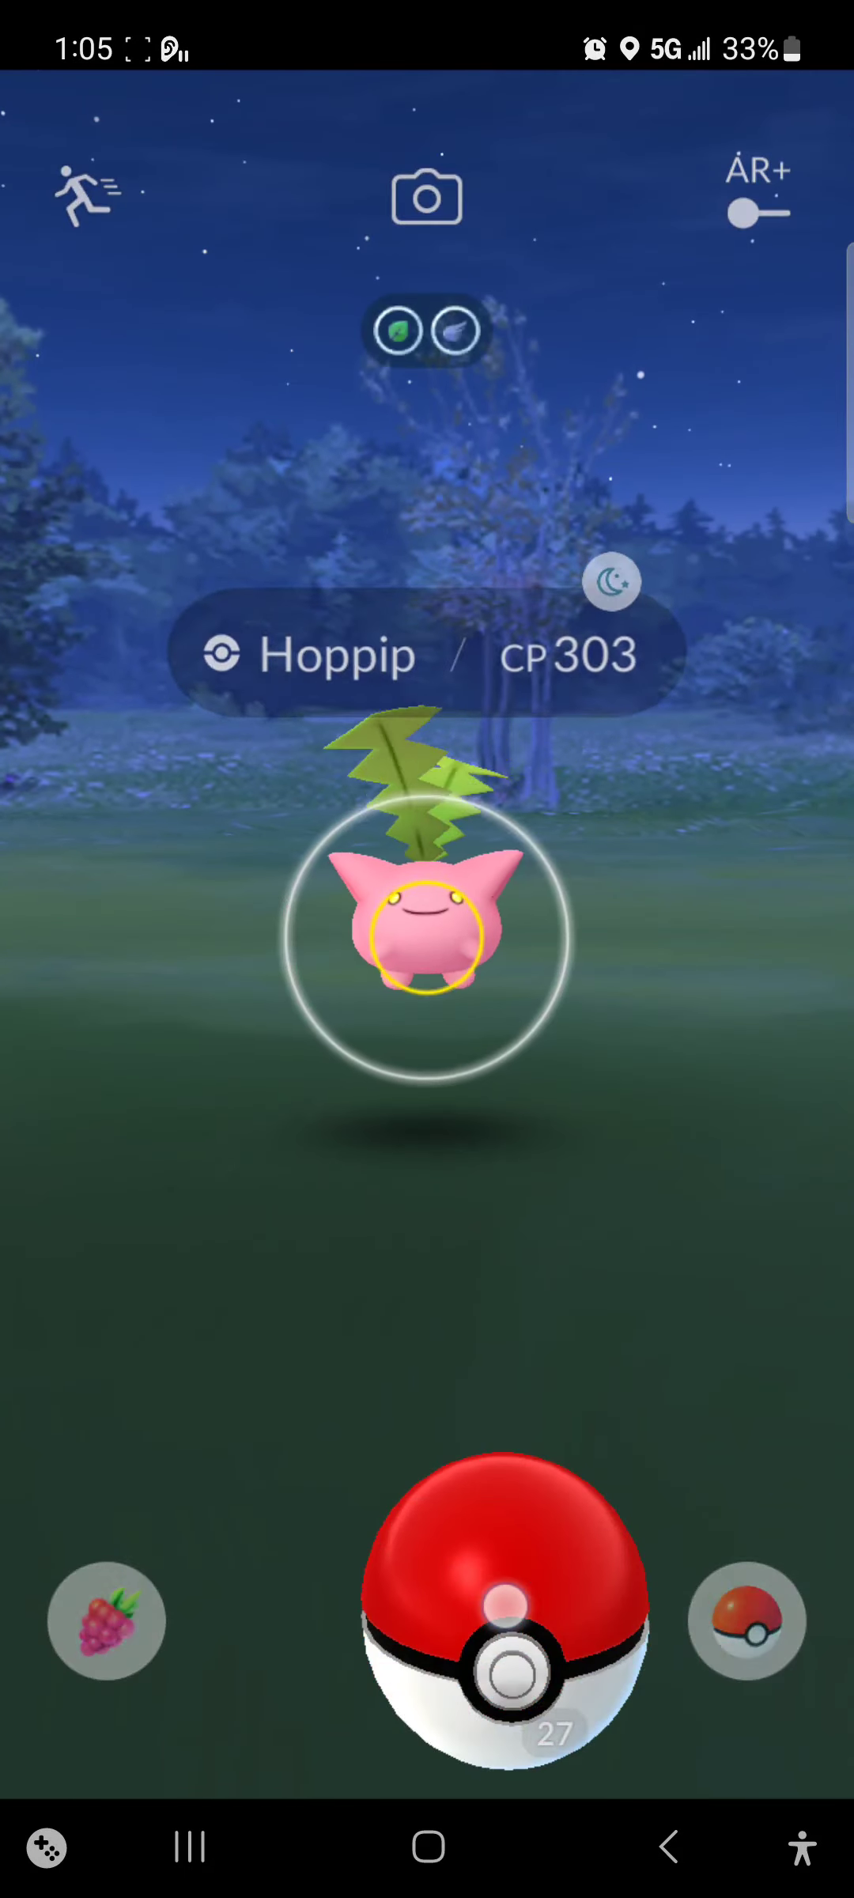
# Step: Feed Hoppip a Nanab Berry and throw Poké Balls until it's caught
pyautogui.moveTo(428, 1646); pyautogui.dragTo(445, 890)
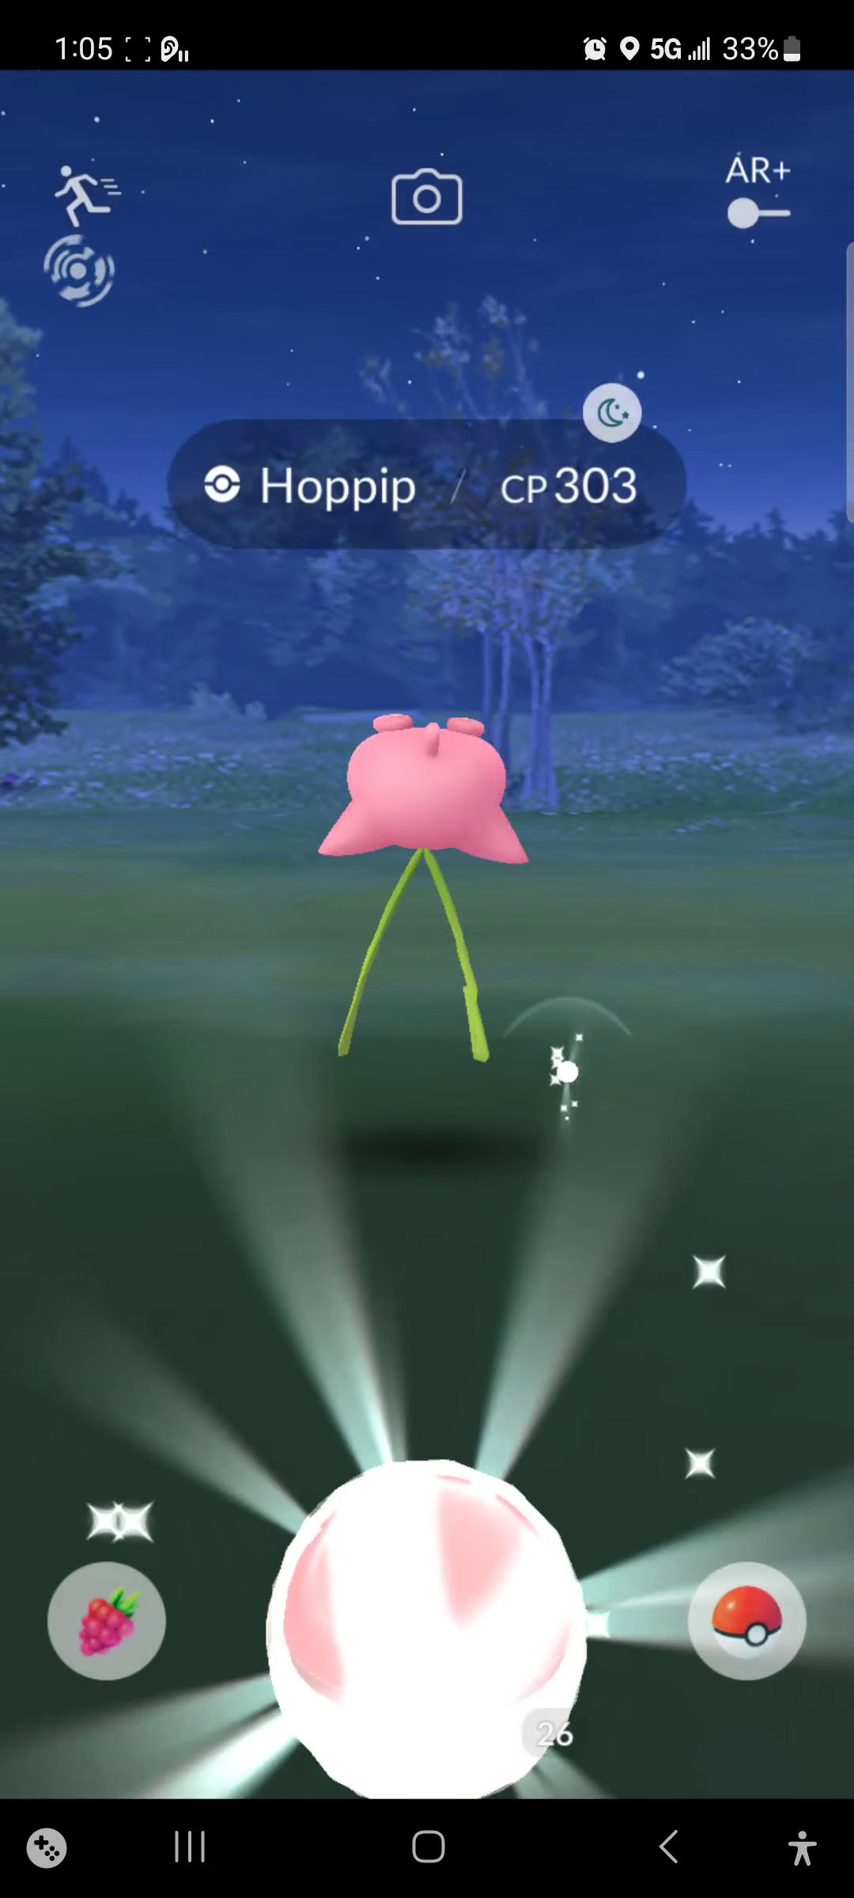
pyautogui.click(107, 1619)
pyautogui.click(428, 1601)
pyautogui.moveTo(474, 1424); pyautogui.dragTo(427, 890)
pyautogui.moveTo(427, 1647); pyautogui.dragTo(427, 890)
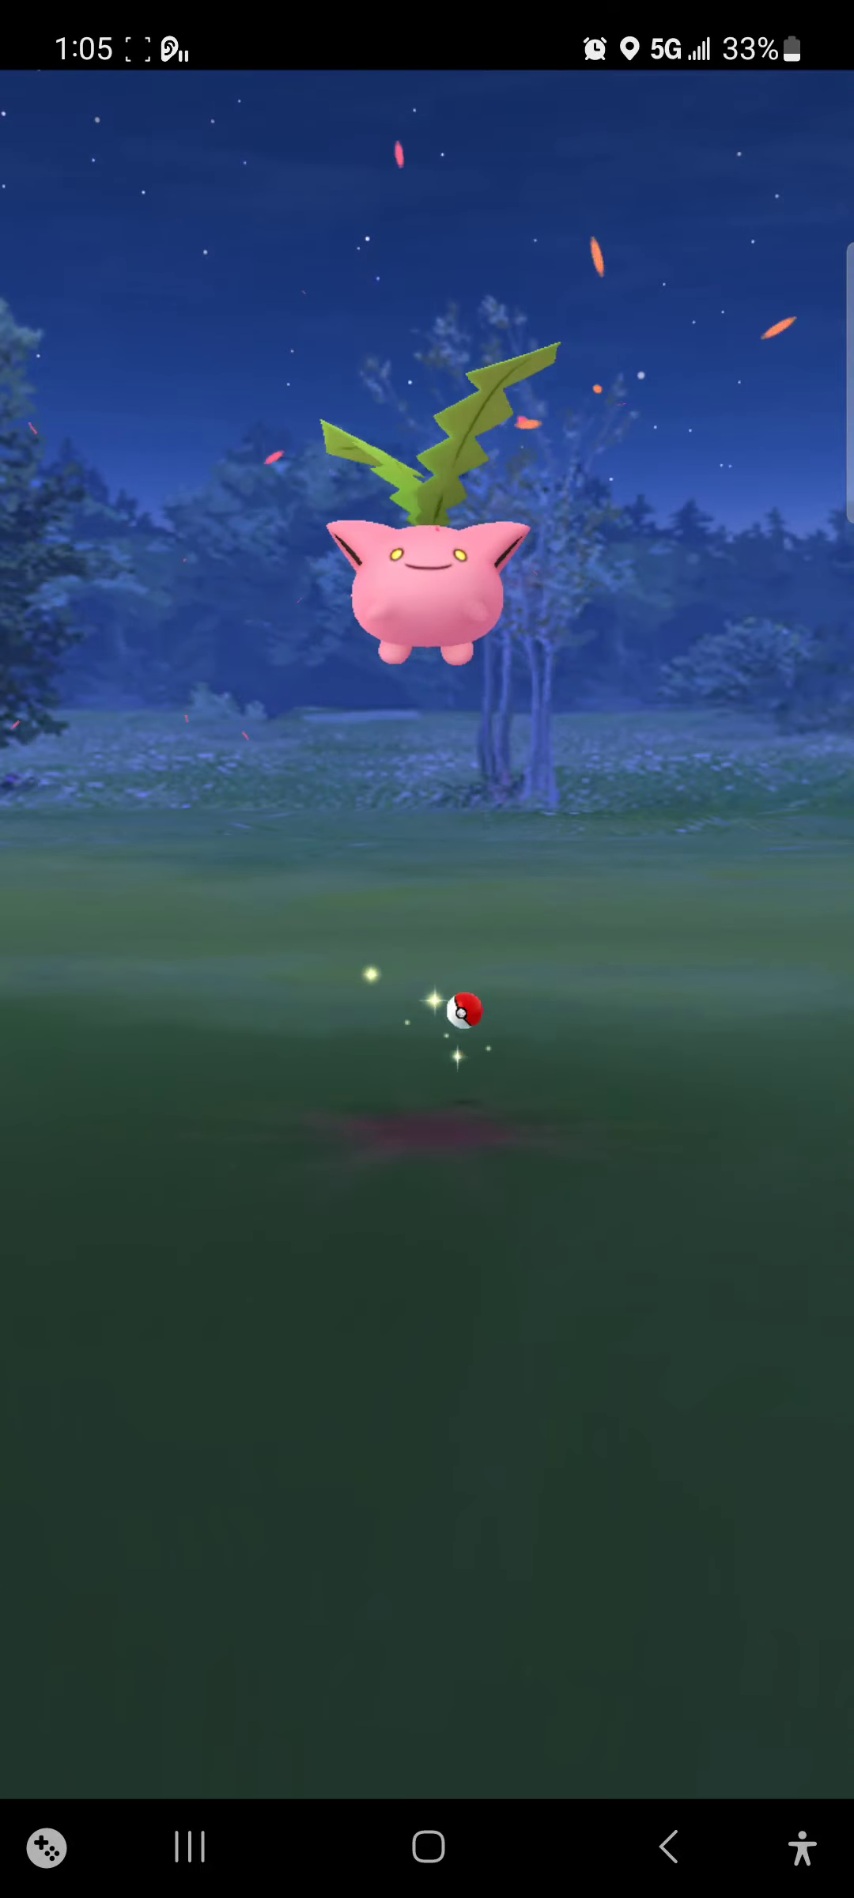
pyautogui.moveTo(428, 1646); pyautogui.dragTo(446, 1750)
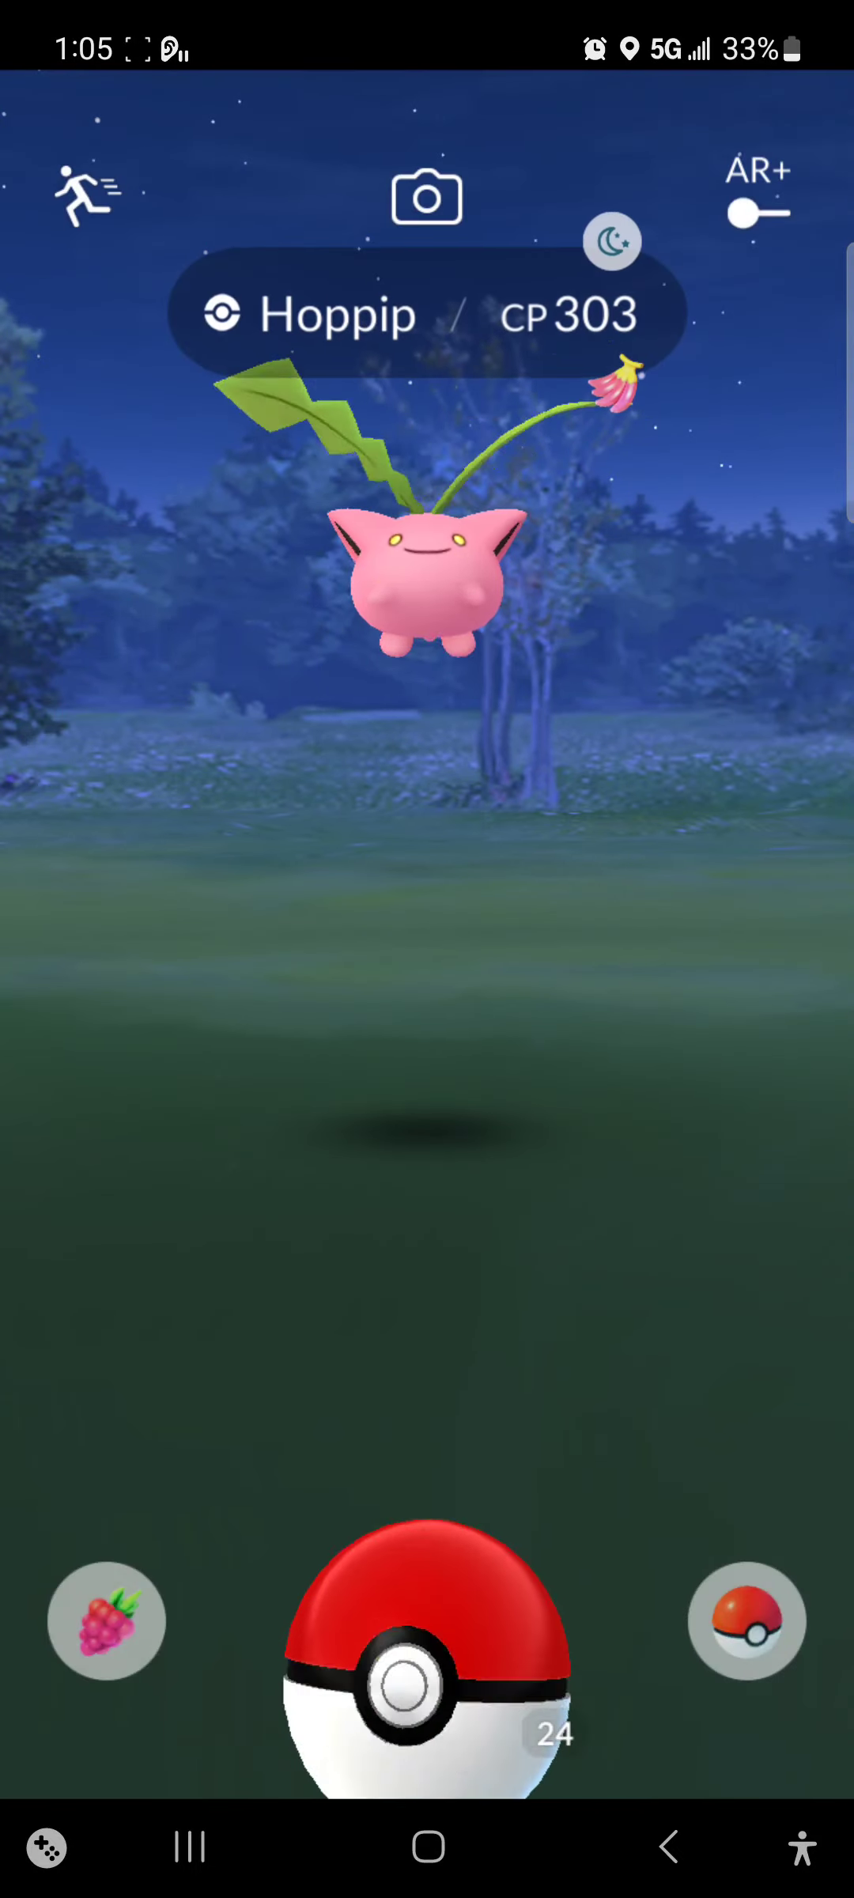
pyautogui.moveTo(427, 1646)
pyautogui.mouseDown()
pyautogui.moveTo(428, 1706)
pyautogui.moveTo(428, 623)
pyautogui.mouseUp()
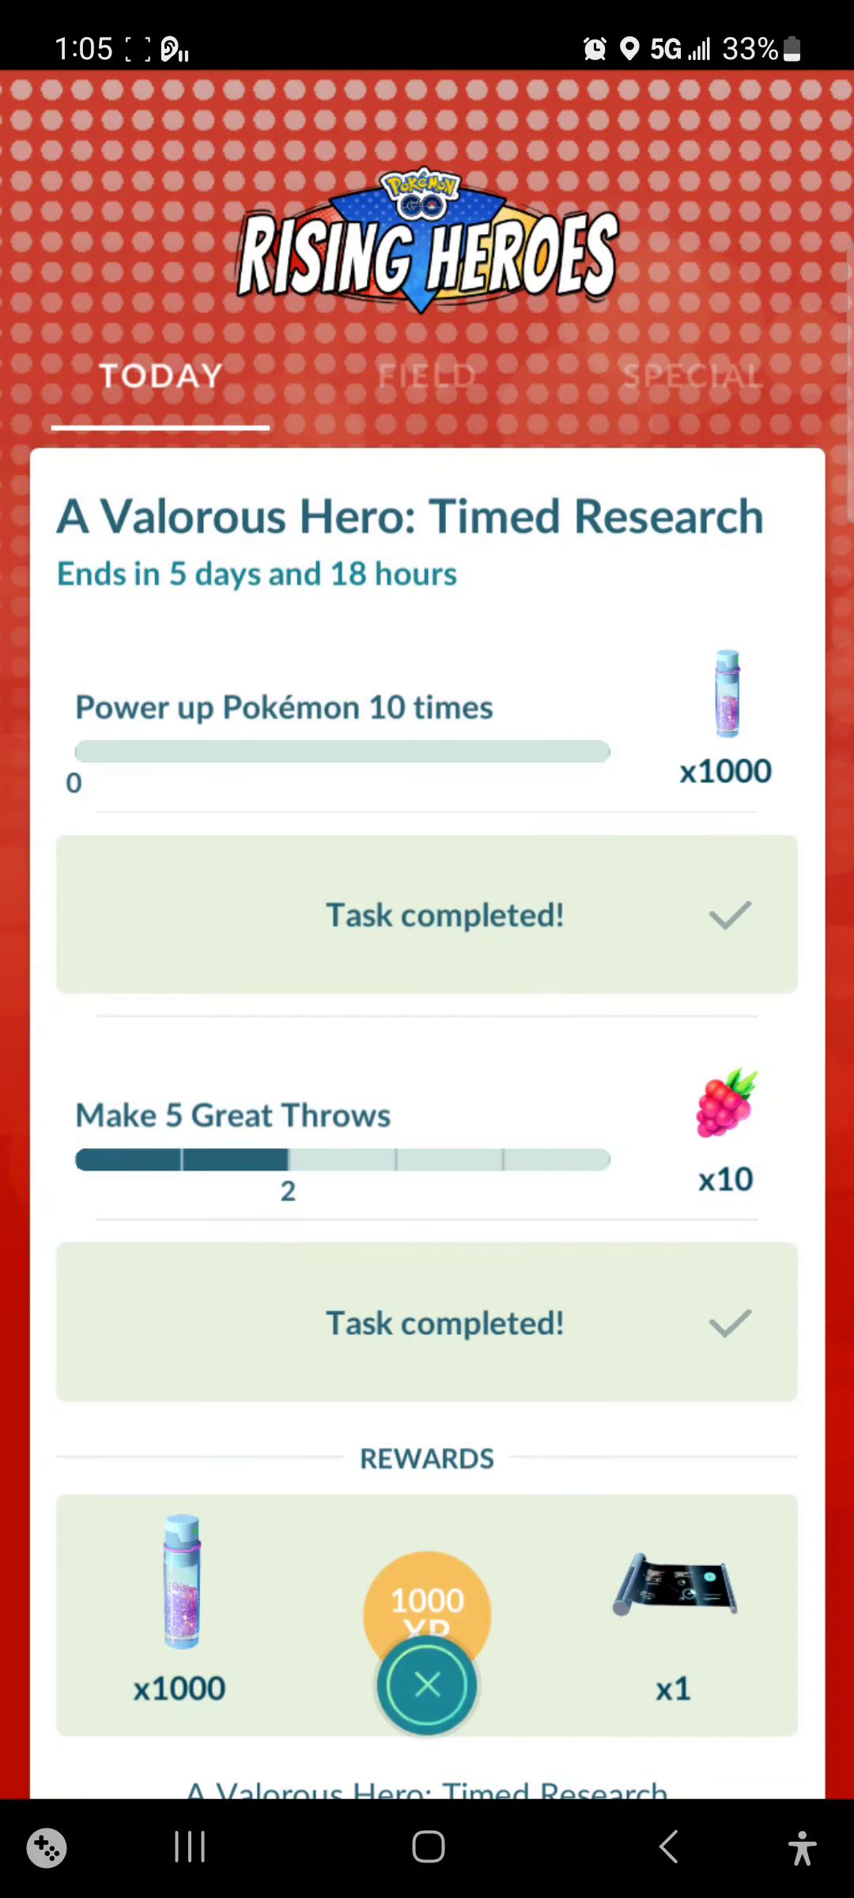
pyautogui.scroll(-5, 427, 1038)
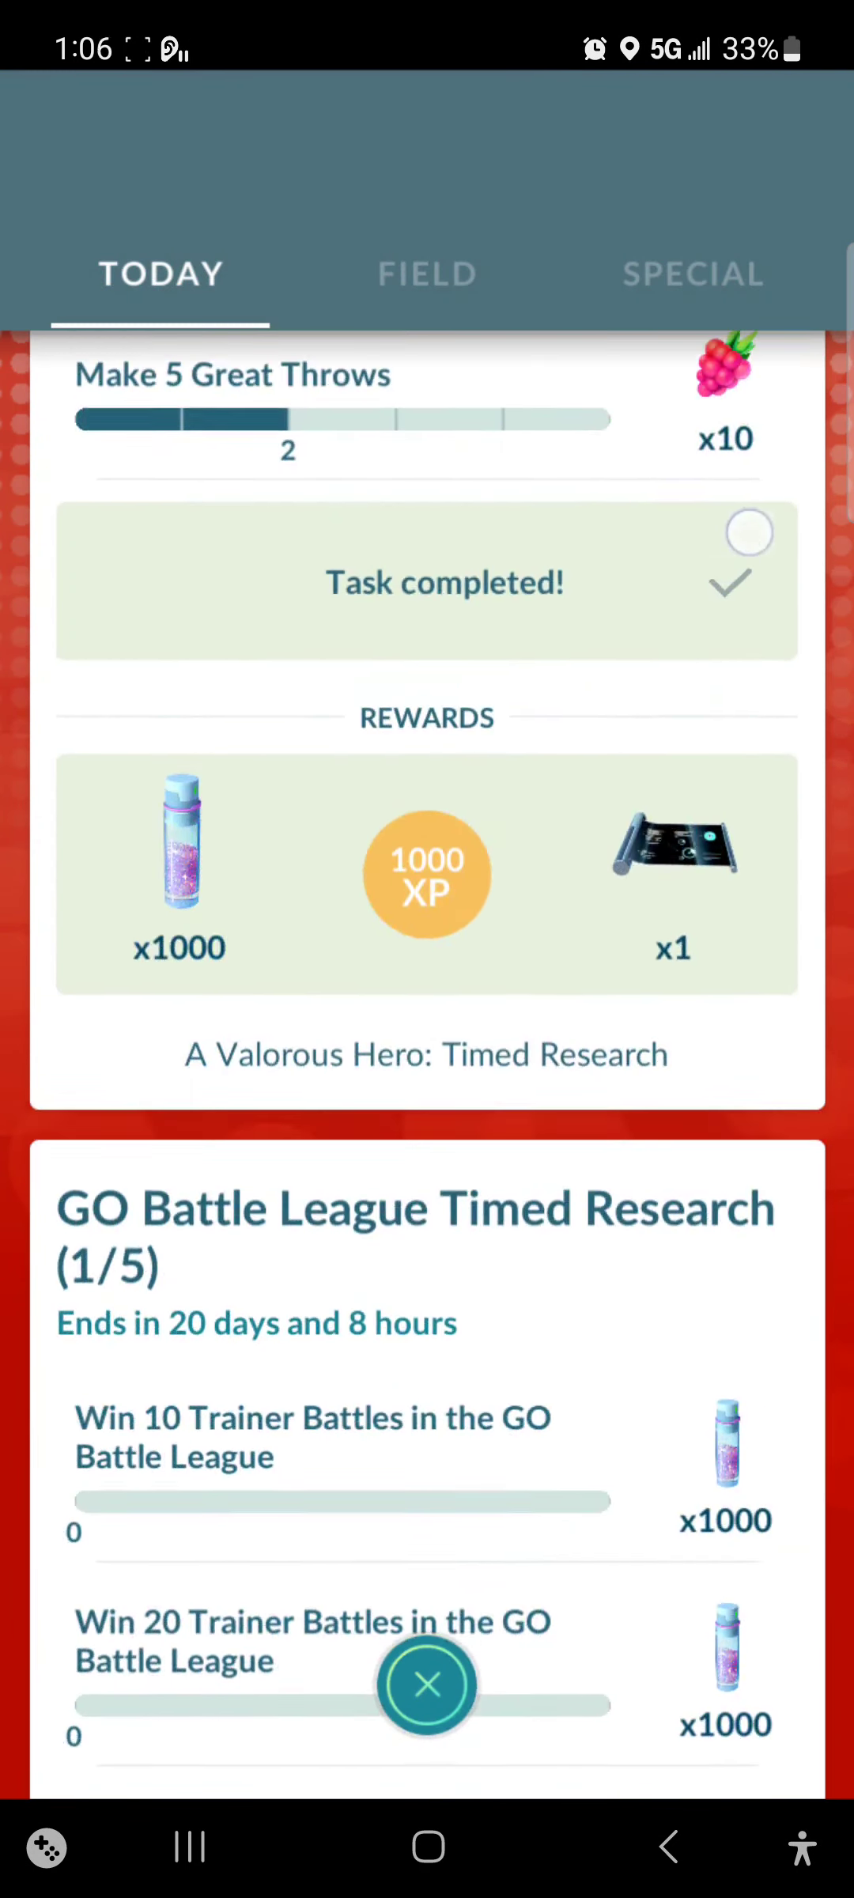
pyautogui.scroll(-5, 428, 1038)
pyautogui.scroll(-5, 427, 1039)
pyautogui.scroll(-5, 427, 1038)
pyautogui.scroll(-2, 427, 1039)
# Step: Claim the five-Pinap-Berry bonus field research reward and close Research
pyautogui.click(427, 273)
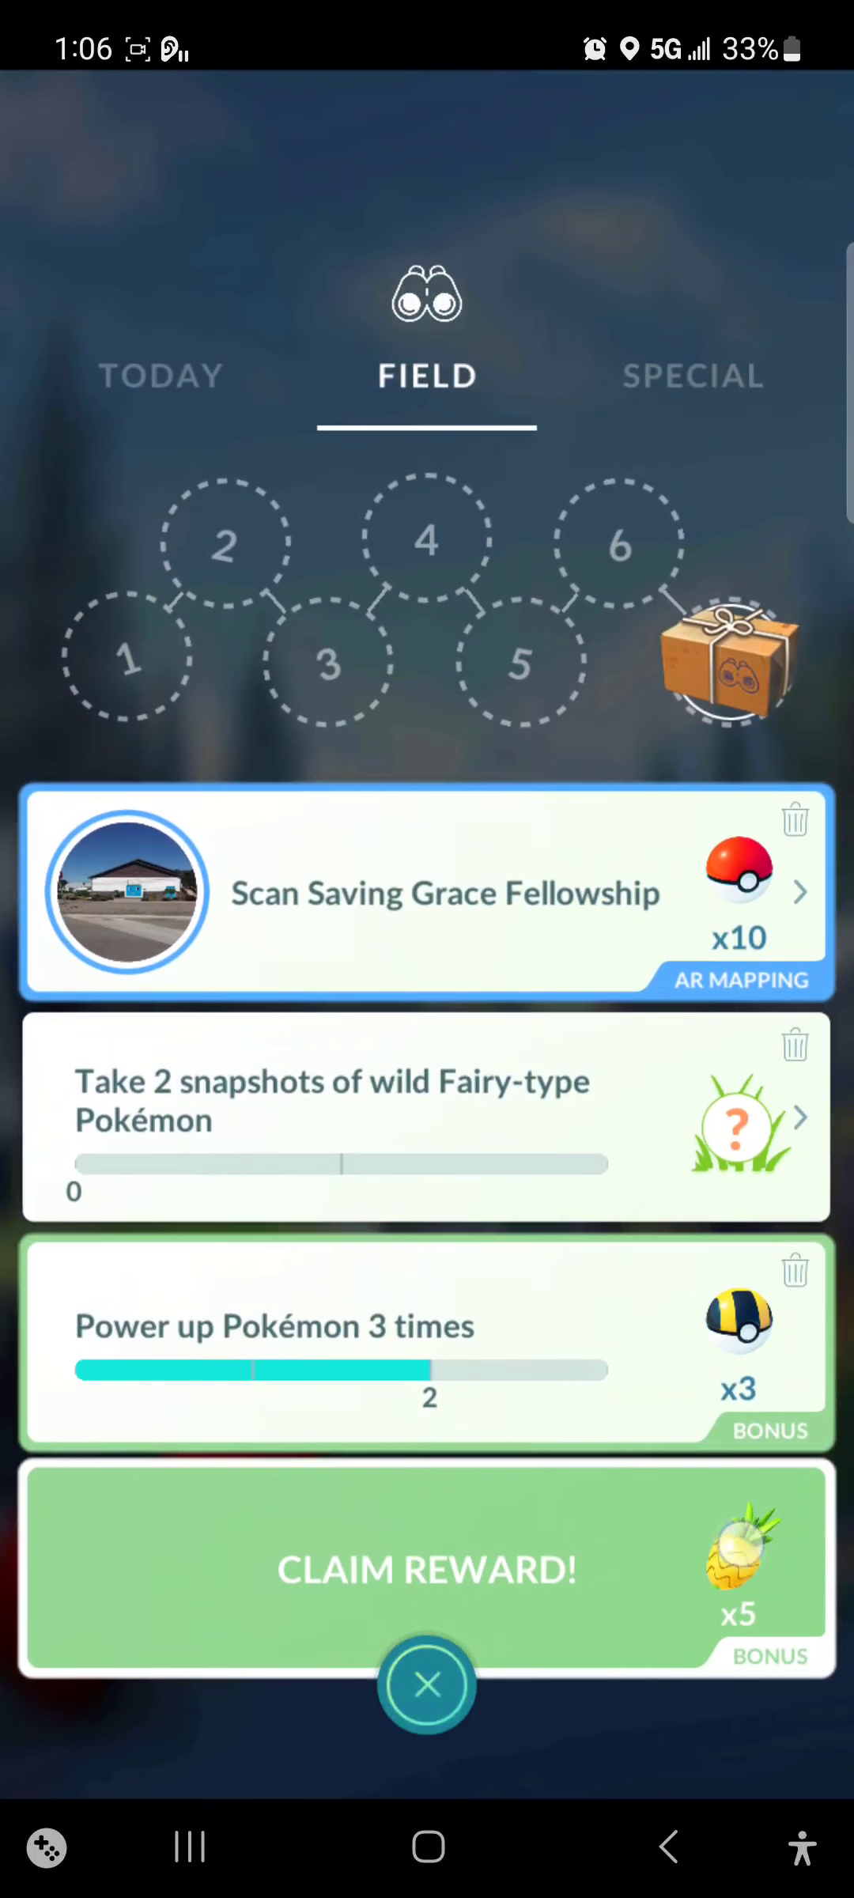
pyautogui.click(428, 1569)
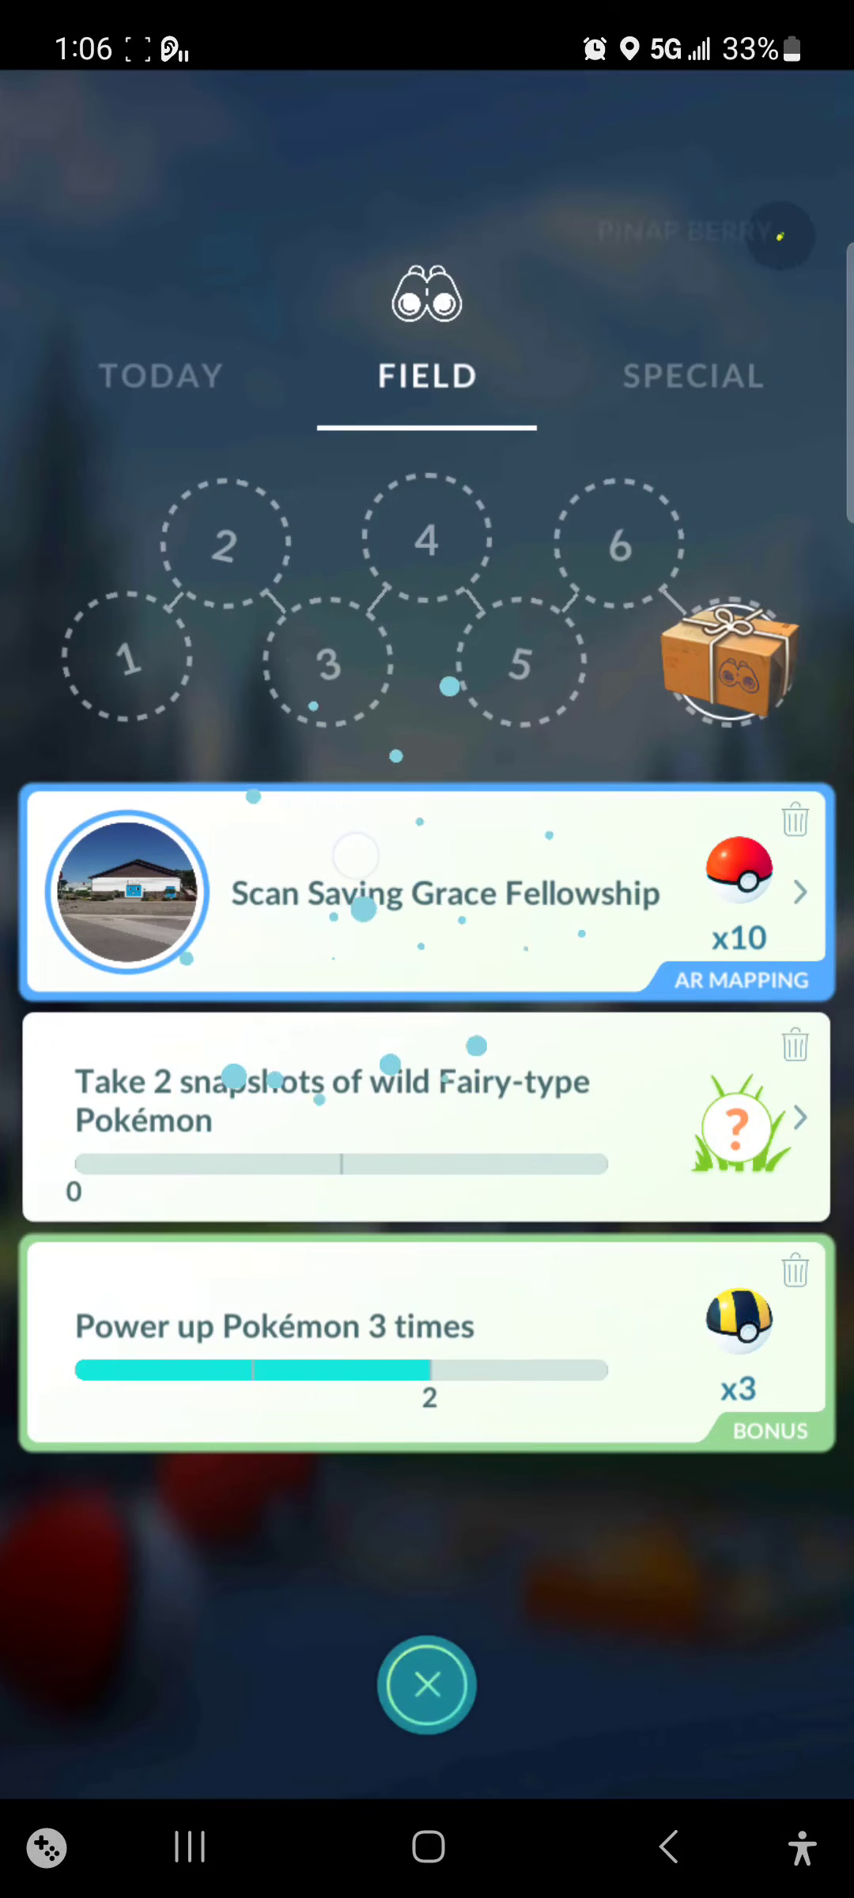
pyautogui.click(694, 376)
pyautogui.scroll(-5, 428, 1039)
pyautogui.click(427, 1685)
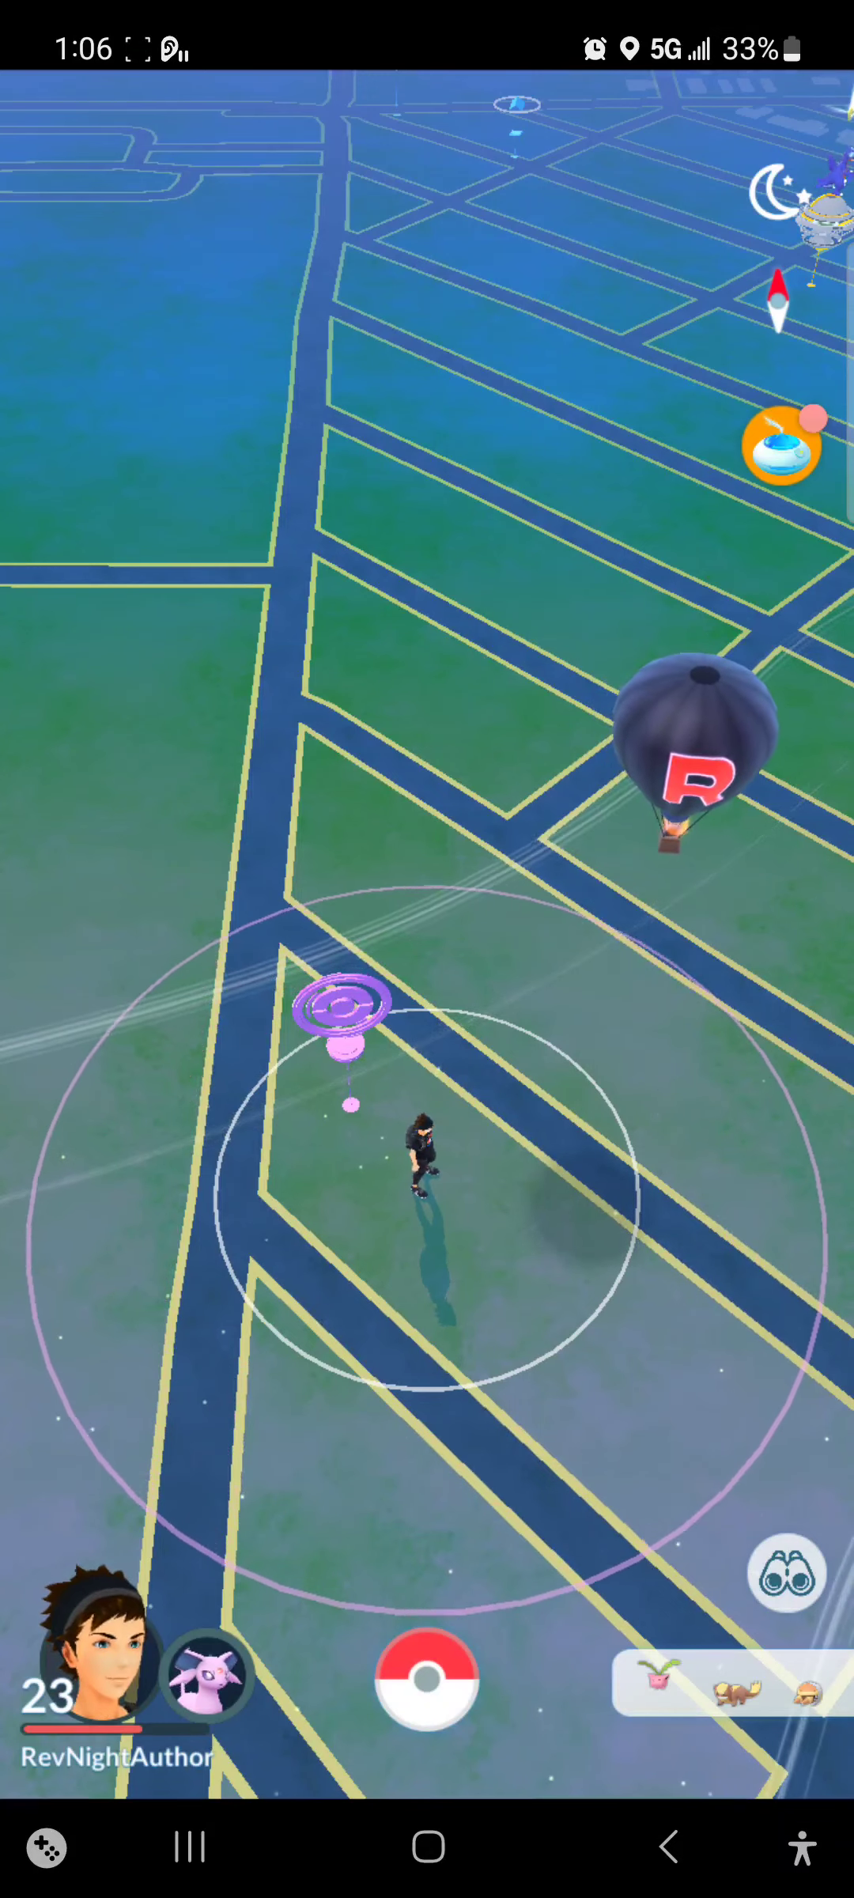
# Step: Activate the daily adventure incense, then battle the grunt with the current party
pyautogui.click(780, 448)
pyautogui.click(589, 1268)
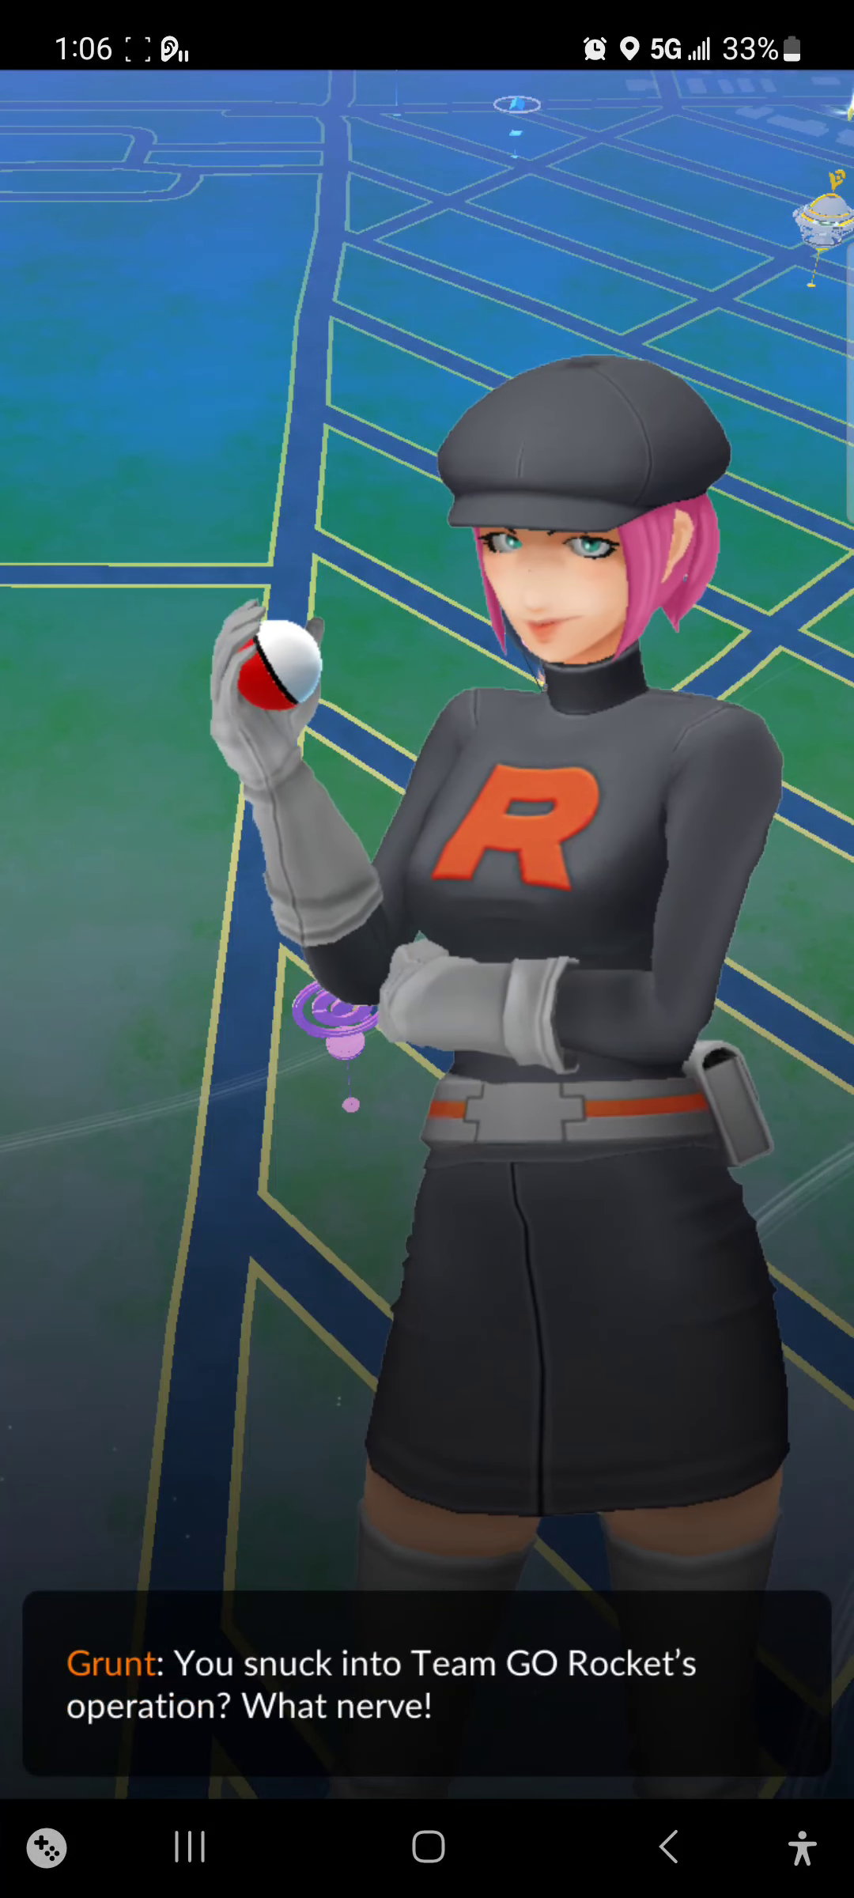
pyautogui.click(427, 1684)
pyautogui.click(427, 1683)
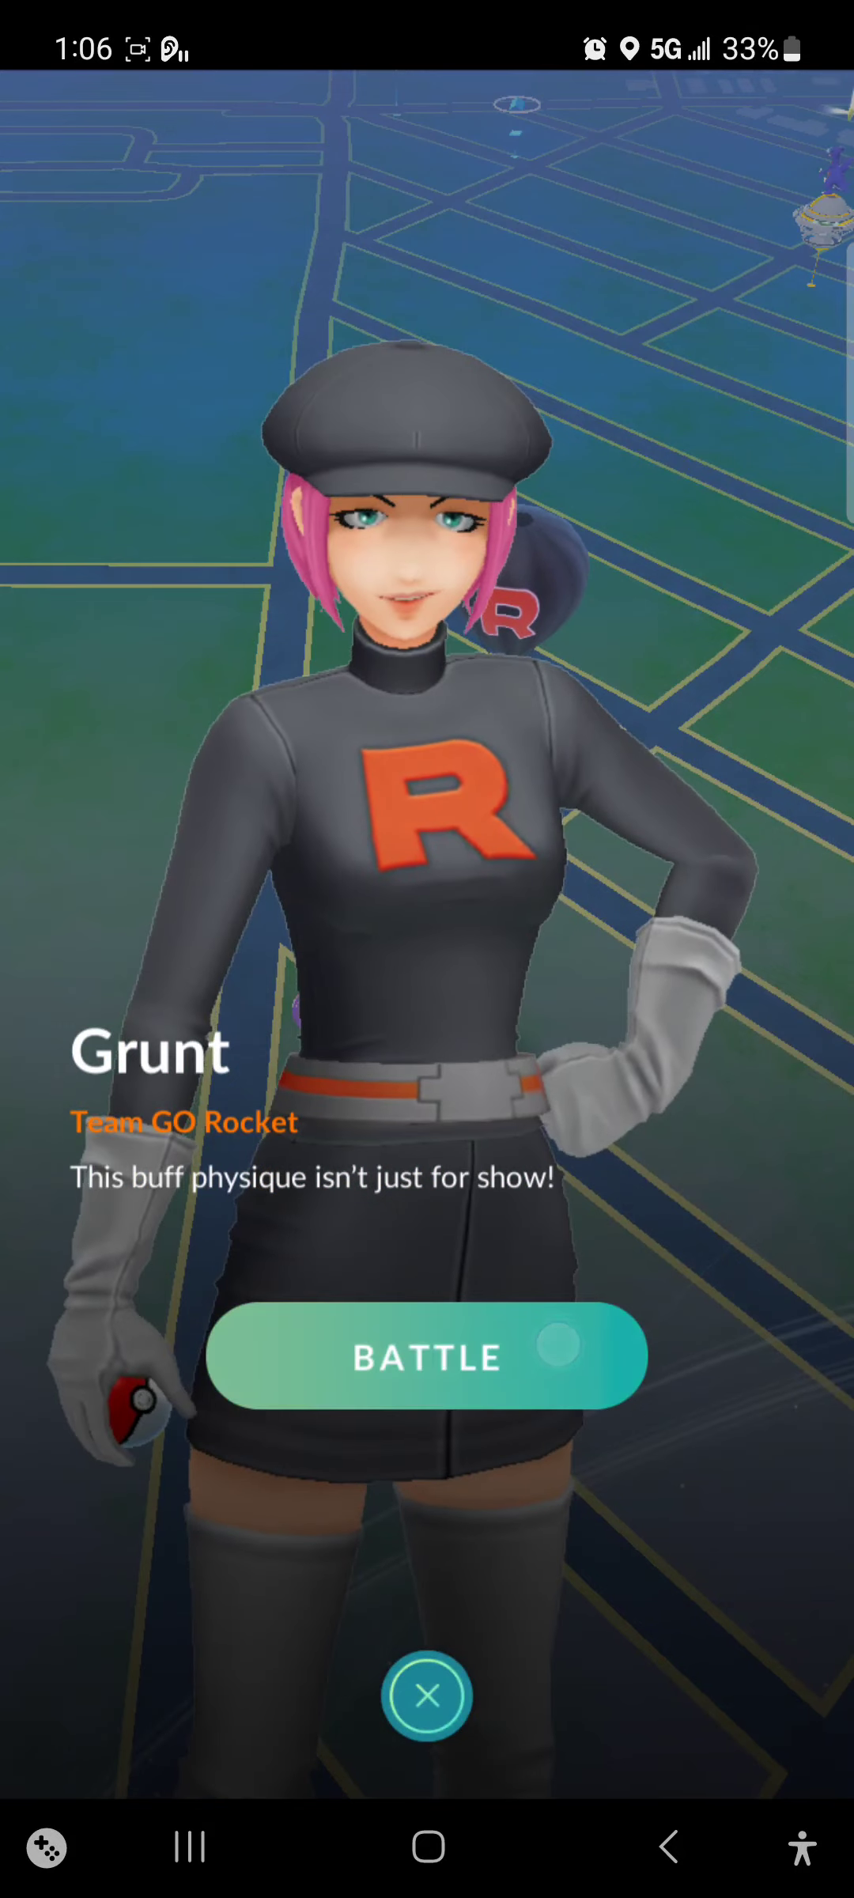
pyautogui.click(559, 1347)
pyautogui.click(427, 1615)
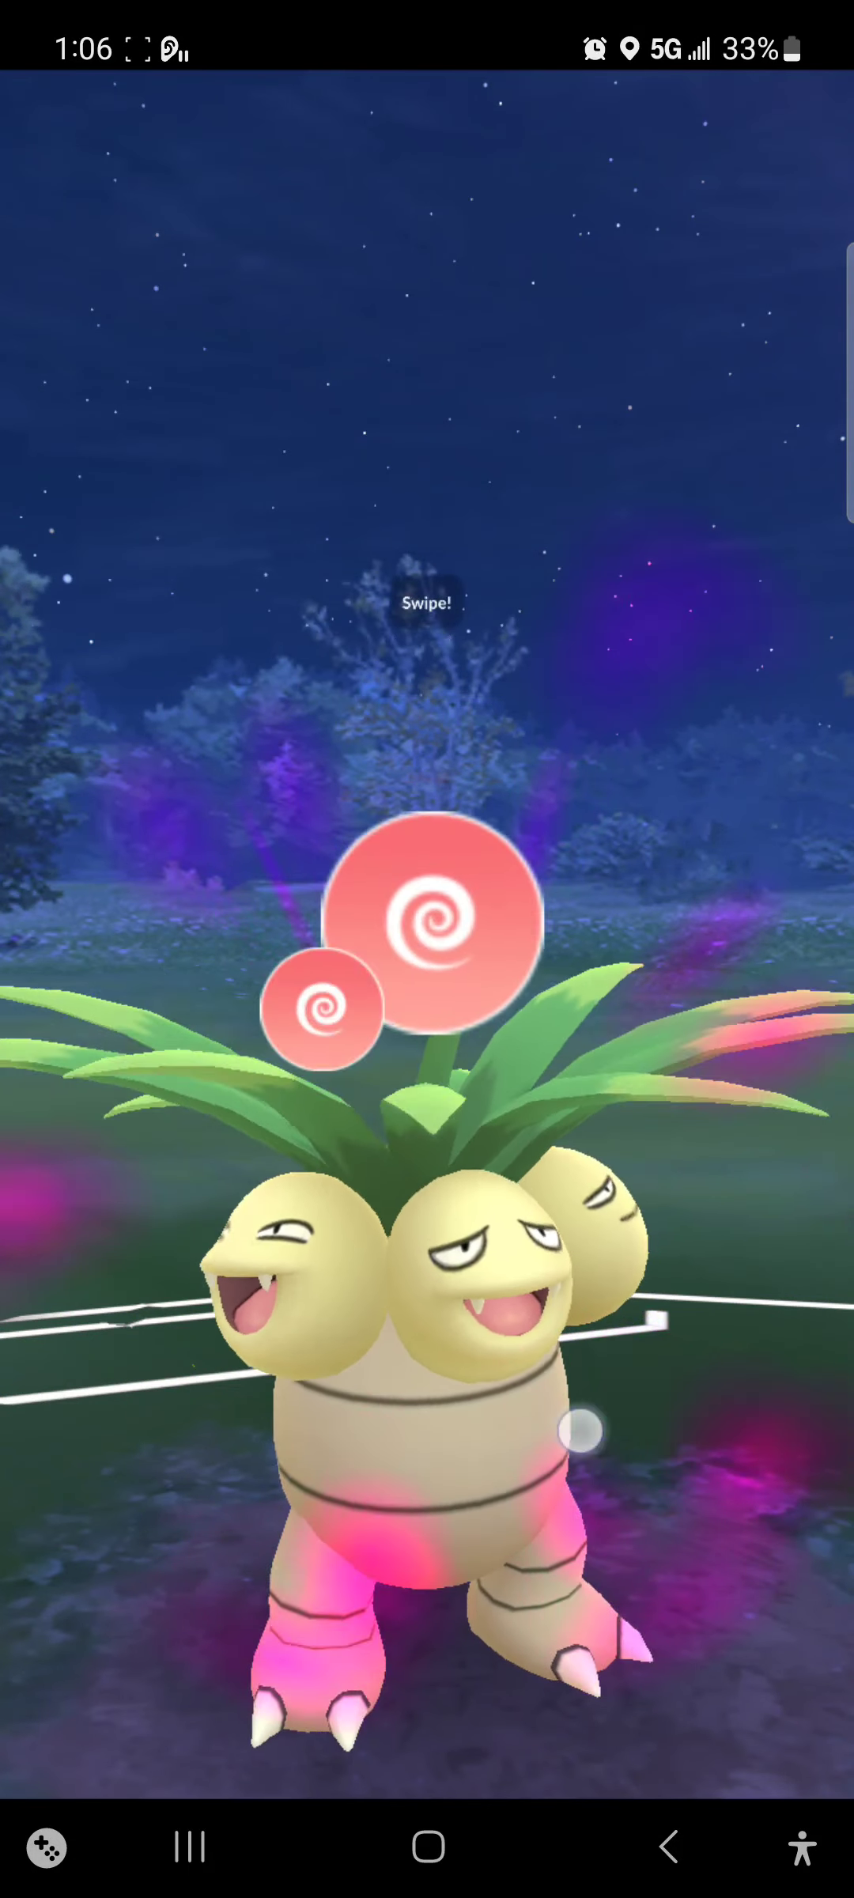
# Step: Power Exeggutor's charged attack toward an Excellent rating
pyautogui.moveTo(237, 861); pyautogui.dragTo(431, 802)
pyautogui.moveTo(668, 950); pyautogui.dragTo(668, 713)
pyautogui.moveTo(298, 772); pyautogui.dragTo(623, 830)
pyautogui.moveTo(148, 1157); pyautogui.dragTo(445, 1276)
pyautogui.moveTo(207, 1128); pyautogui.dragTo(341, 1424)
pyautogui.moveTo(652, 801); pyautogui.dragTo(563, 1038)
pyautogui.moveTo(446, 964); pyautogui.dragTo(163, 1172)
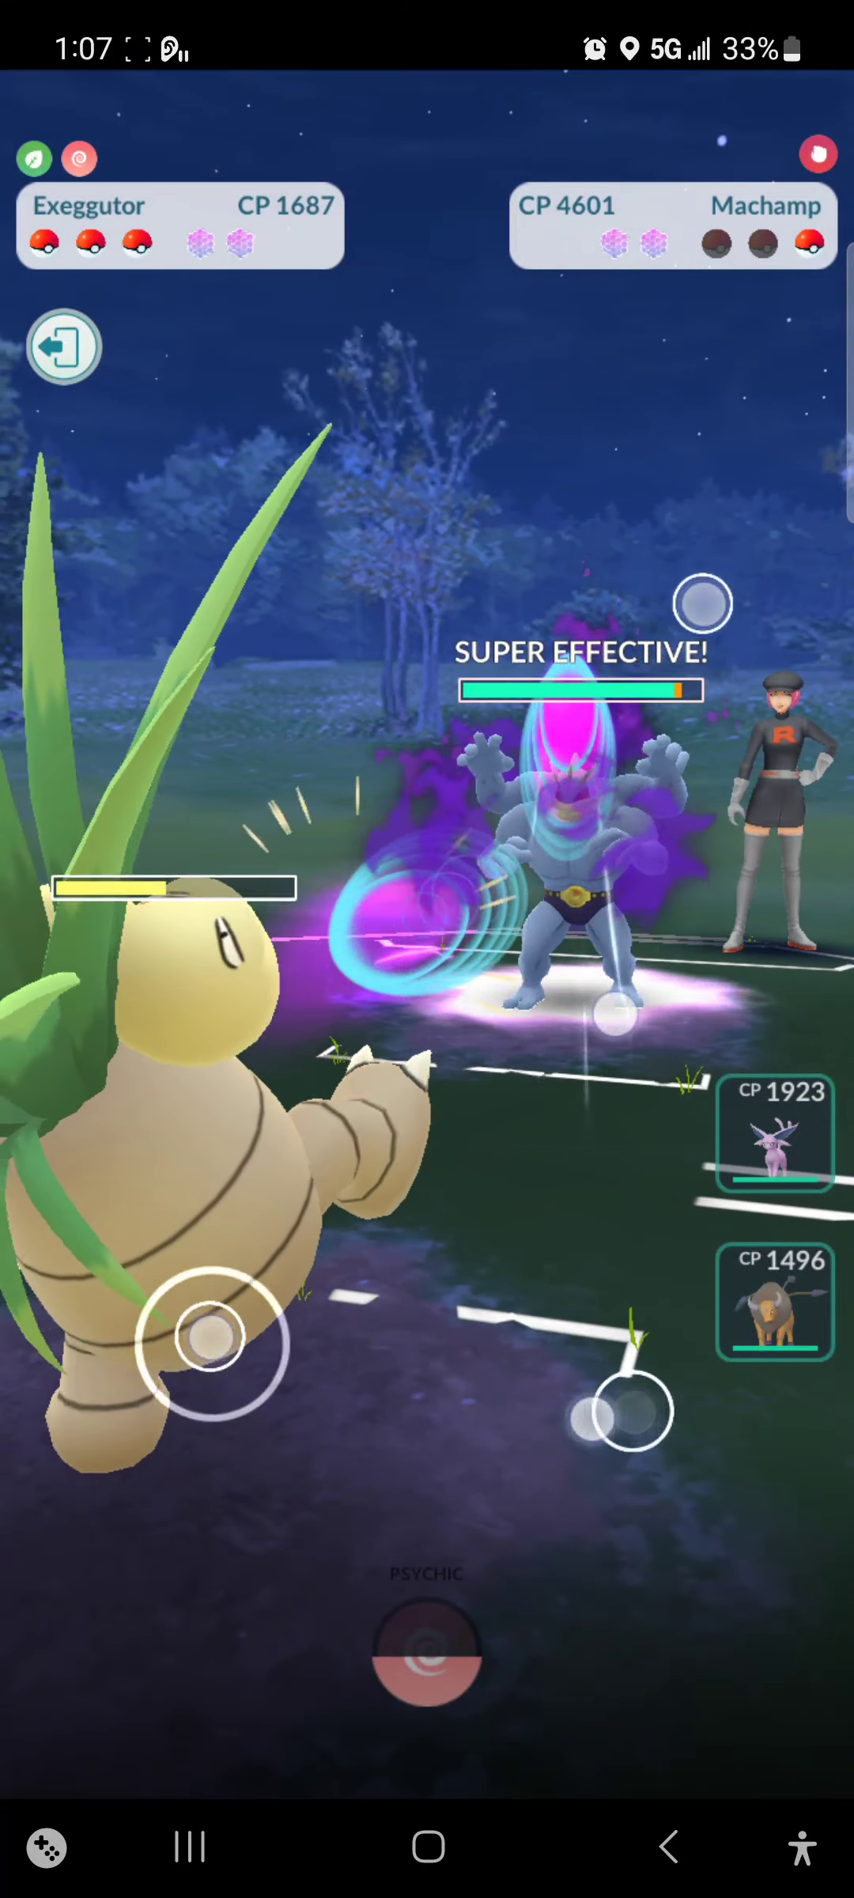
# Step: Swap to Espeon, shield Machamp's charged attack, and knock Machamp out
pyautogui.click(774, 1135)
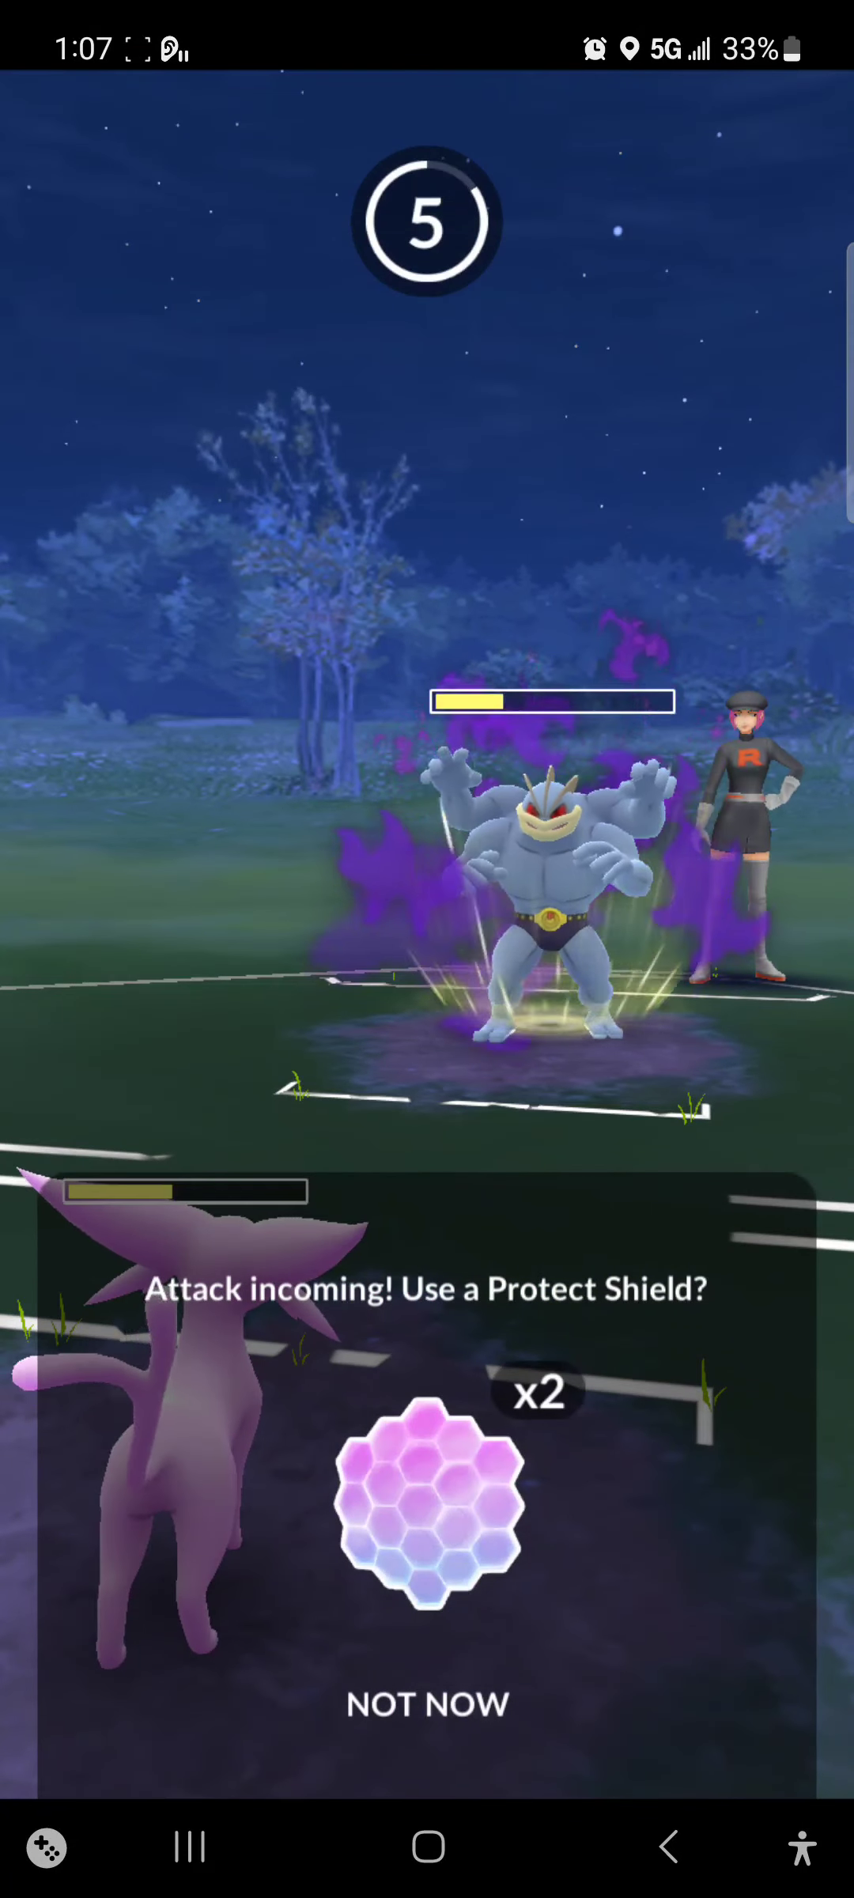
pyautogui.click(428, 1501)
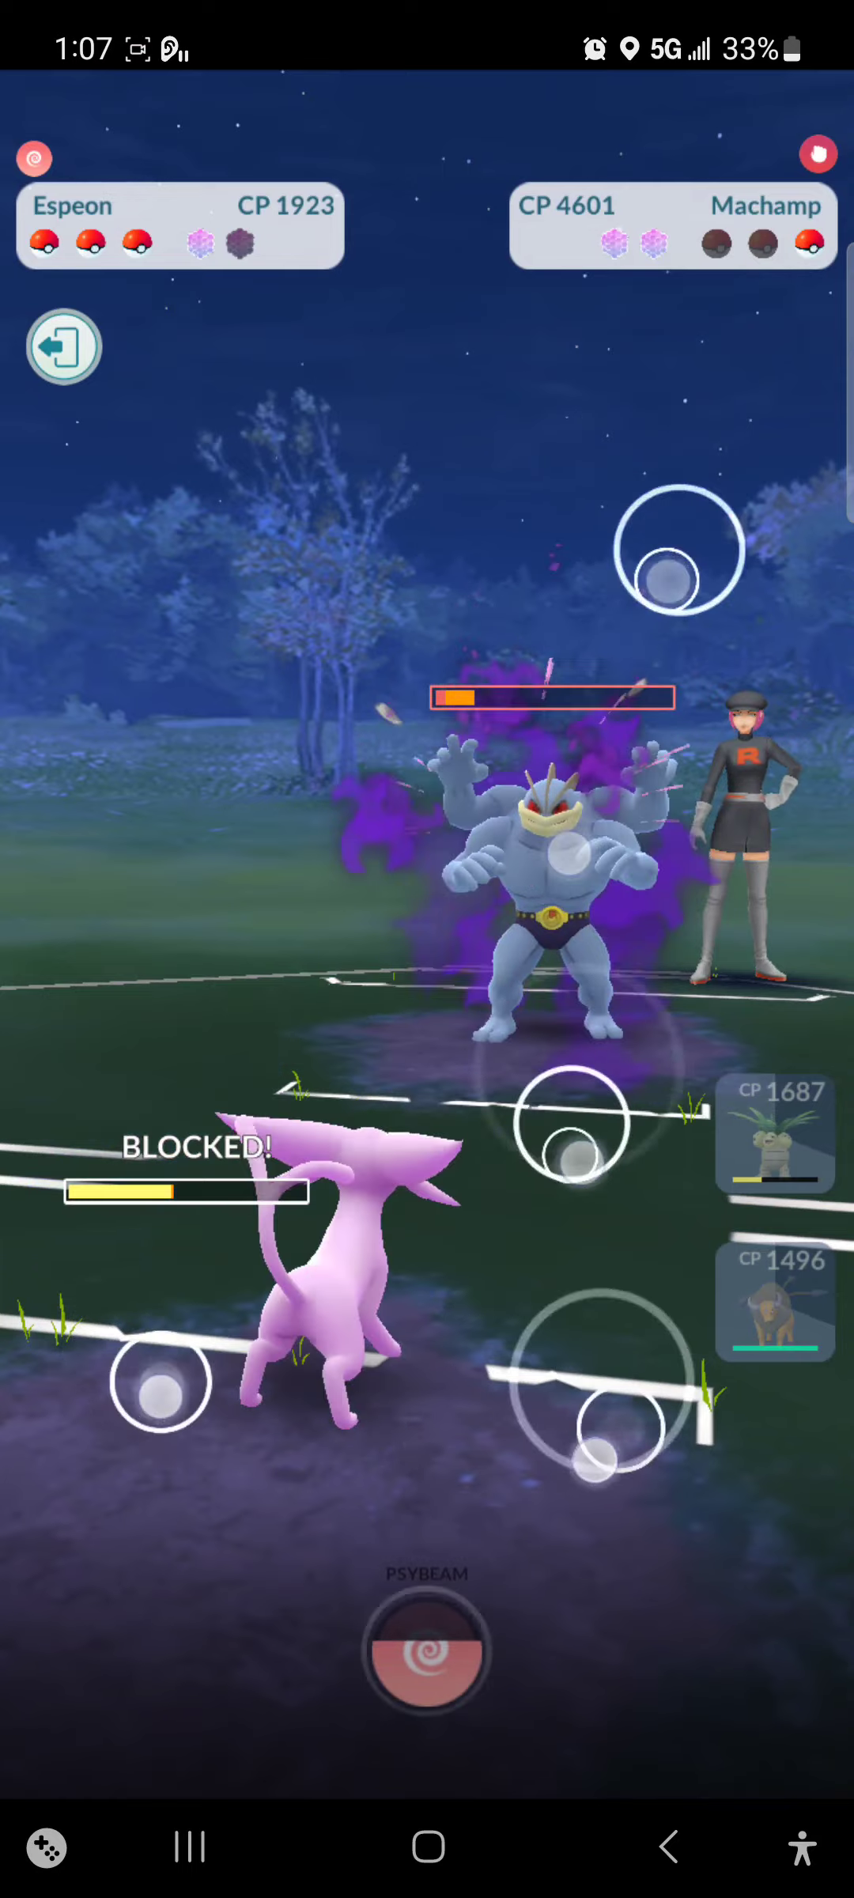
pyautogui.click(579, 1143)
pyautogui.click(178, 1380)
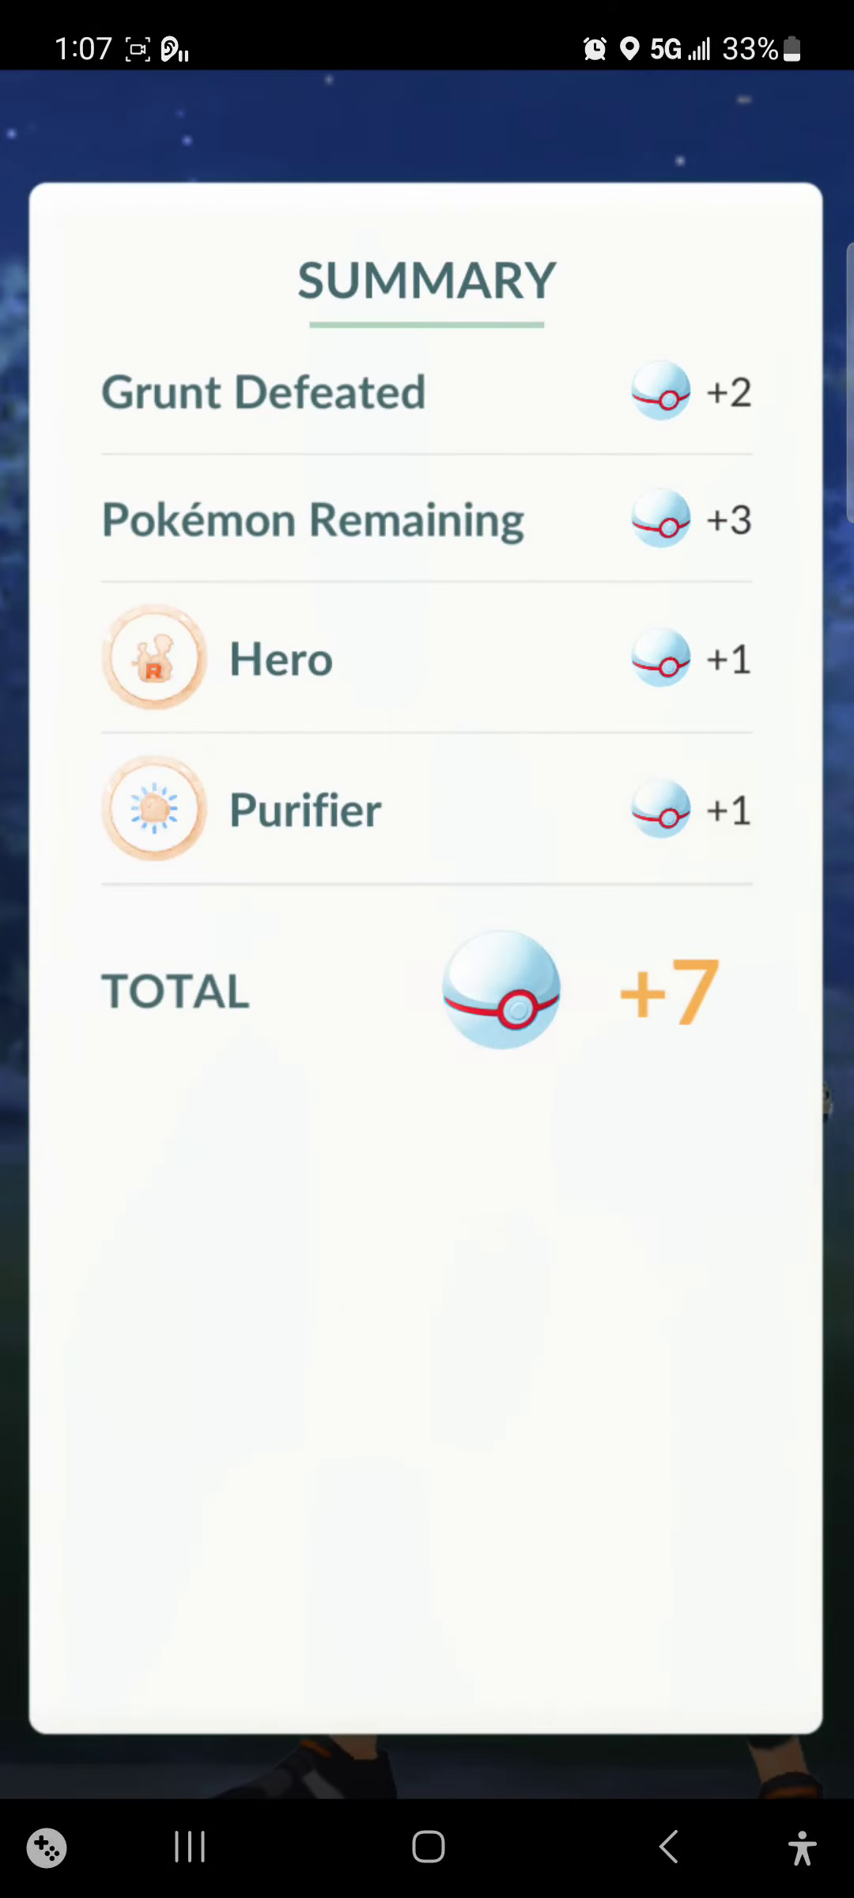
# Step: Rescue the shadow Makuhita, feed it a Pinap Berry, and catch it with Premier Balls
pyautogui.click(427, 1602)
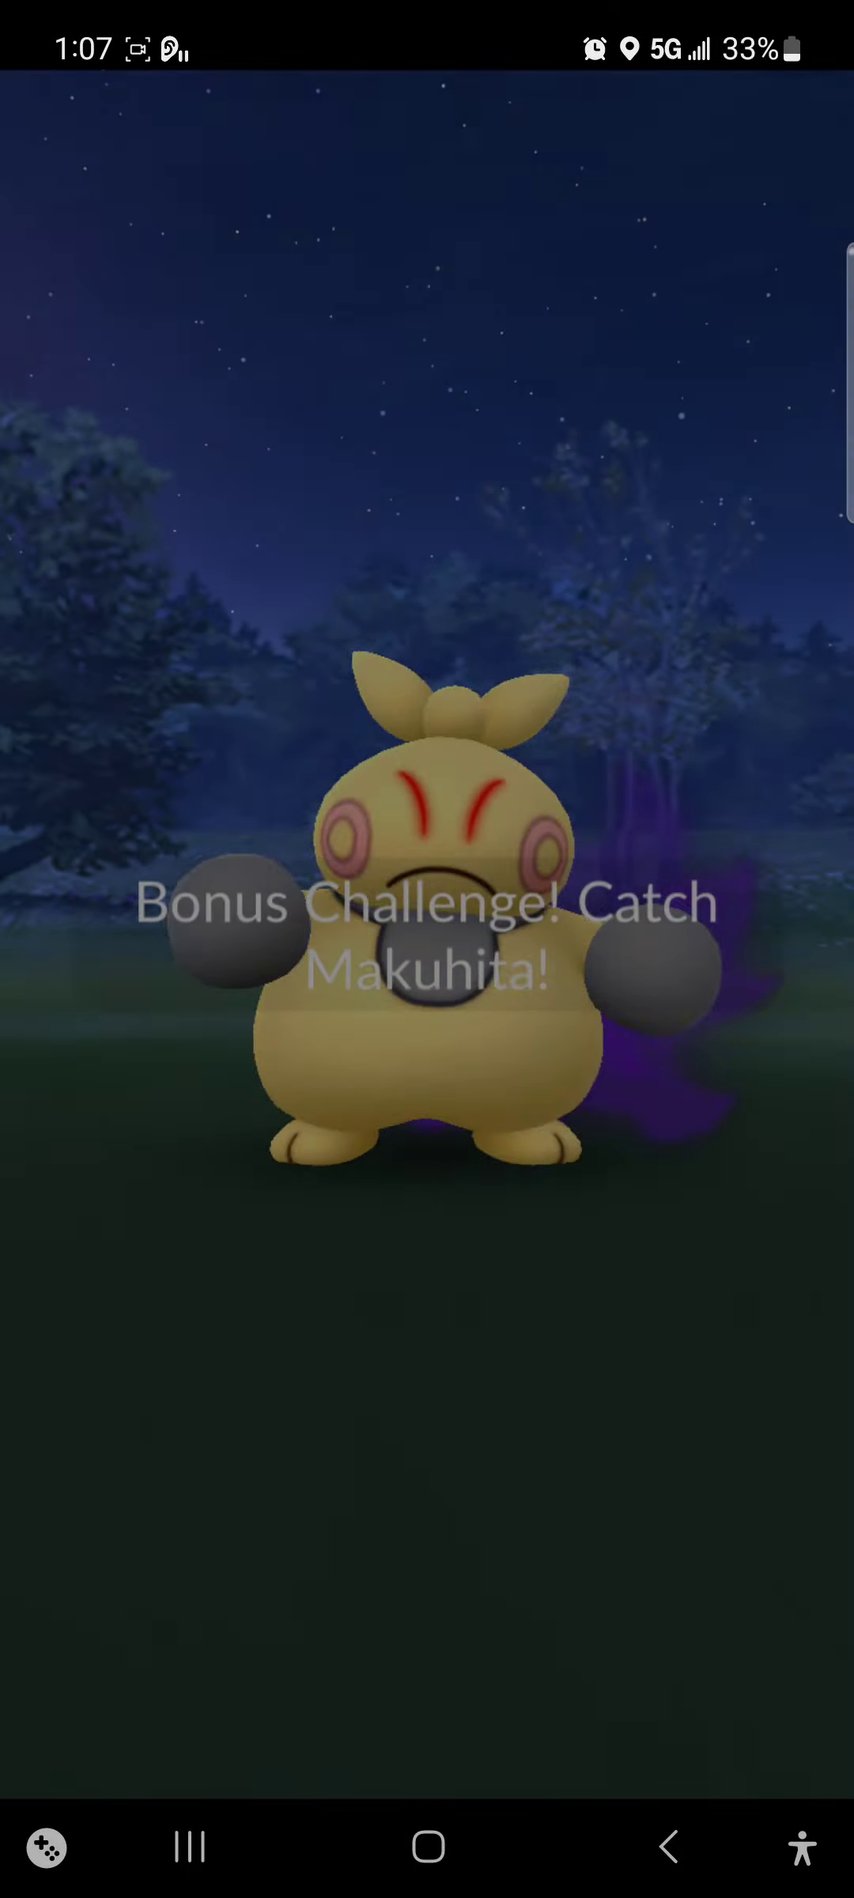
pyautogui.click(93, 1611)
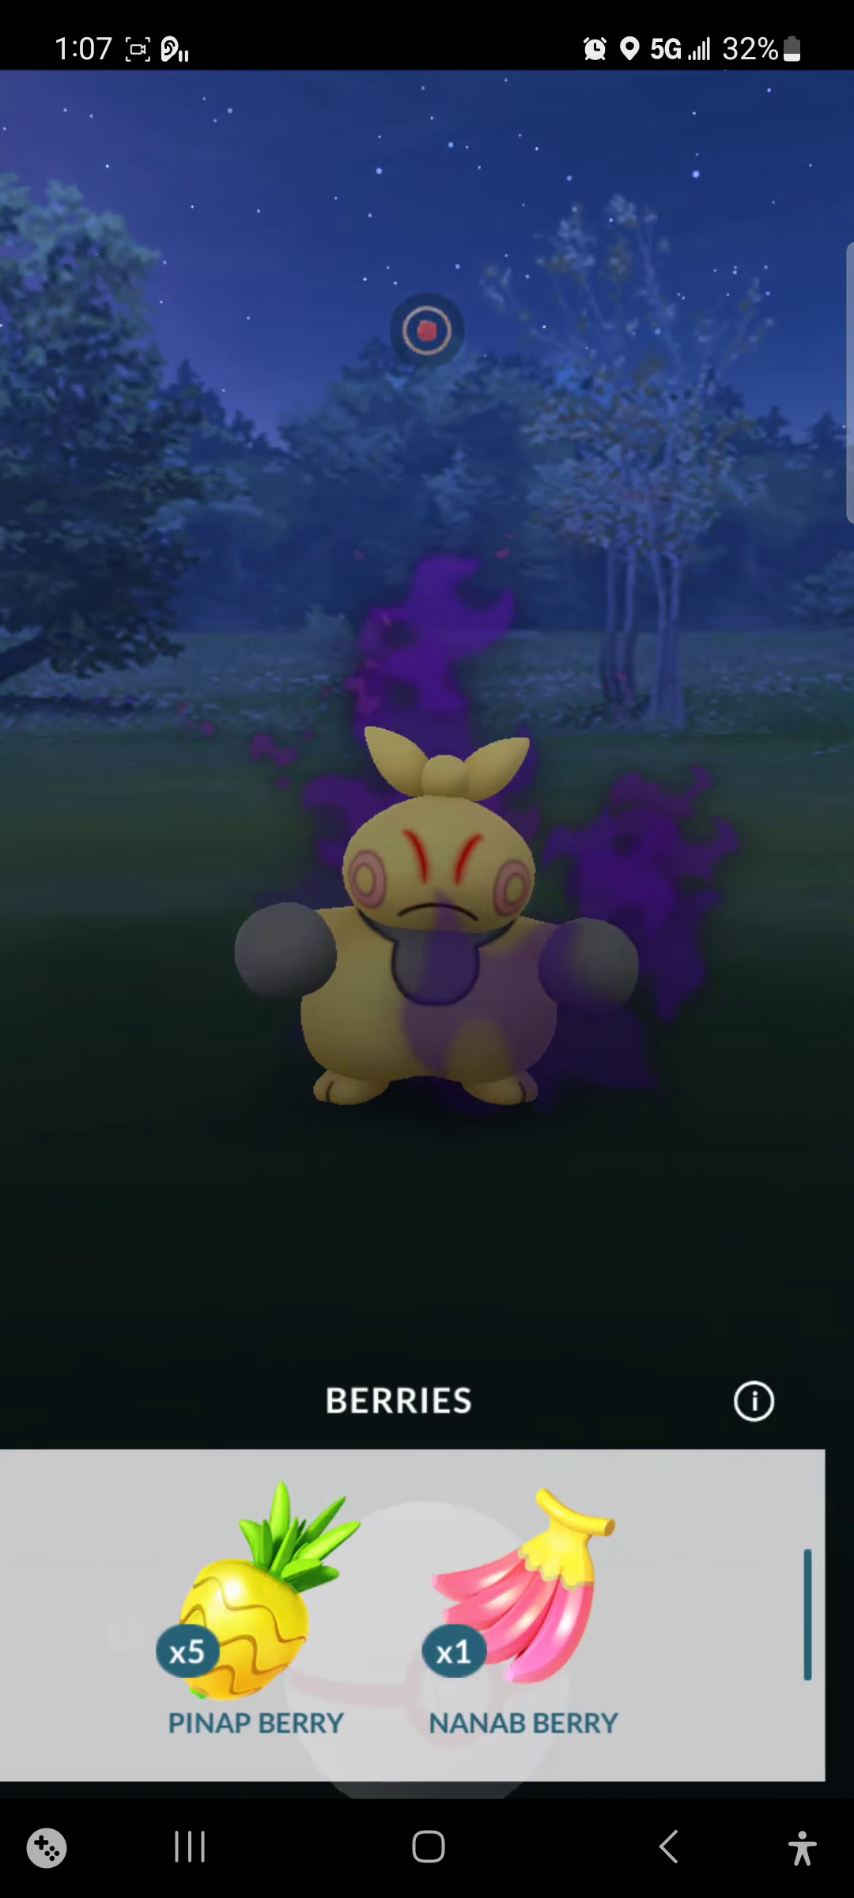
pyautogui.click(256, 1602)
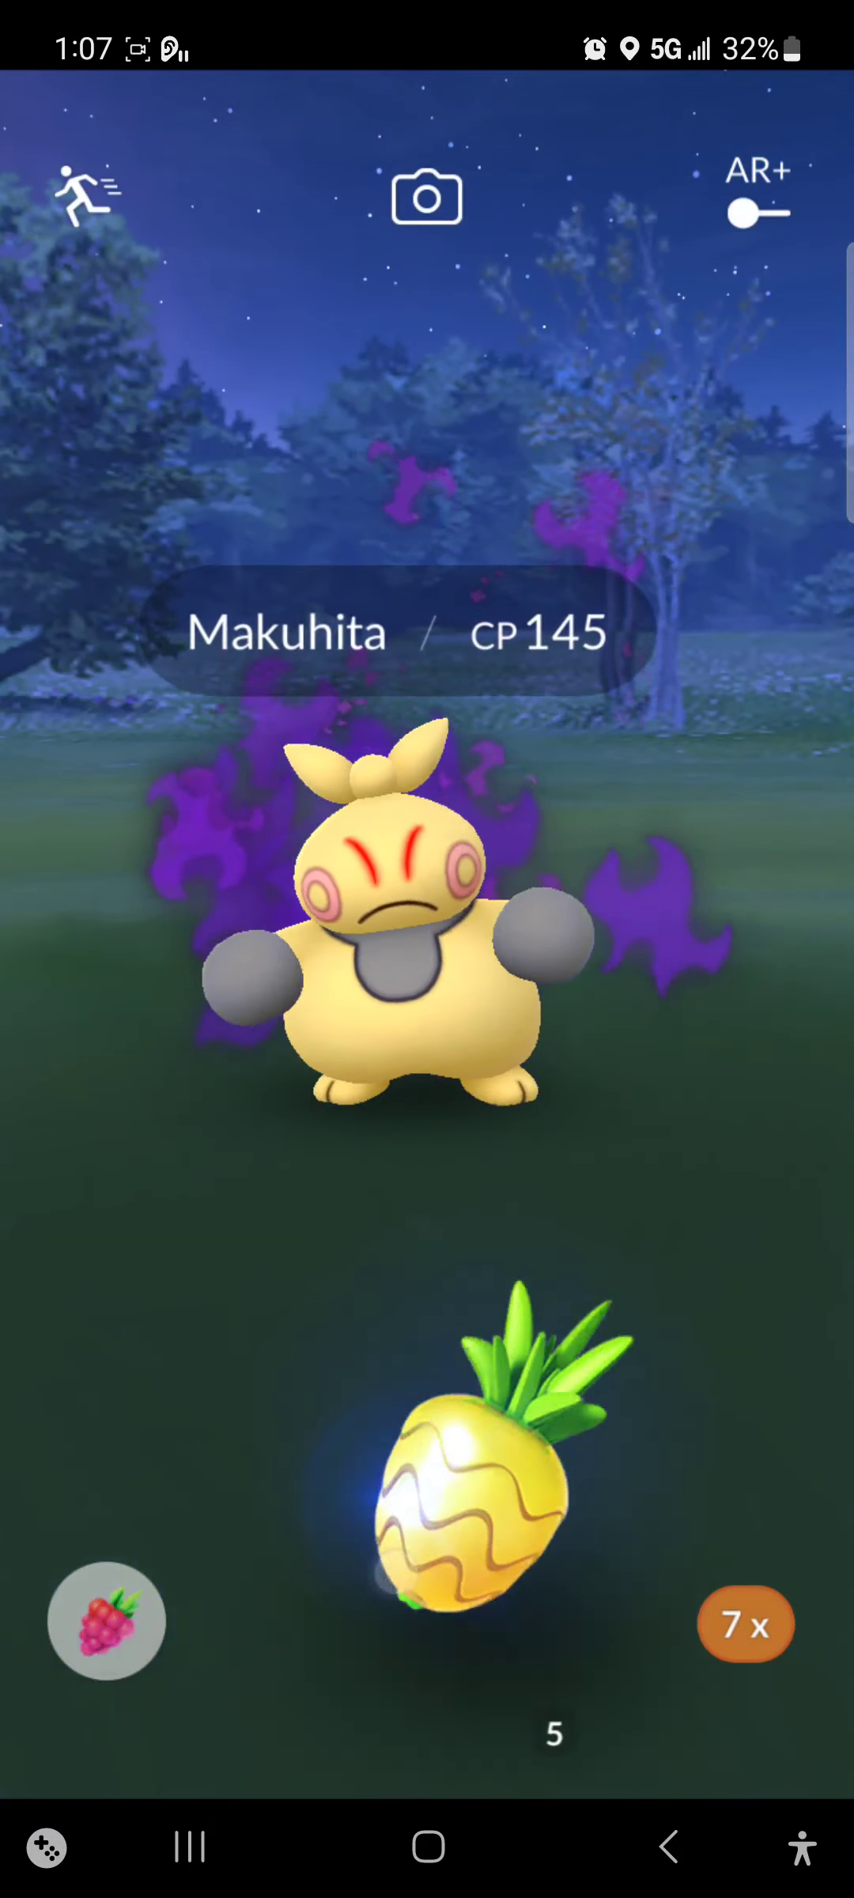
pyautogui.moveTo(427, 1483); pyautogui.dragTo(427, 919)
pyautogui.moveTo(428, 1676); pyautogui.dragTo(475, 741)
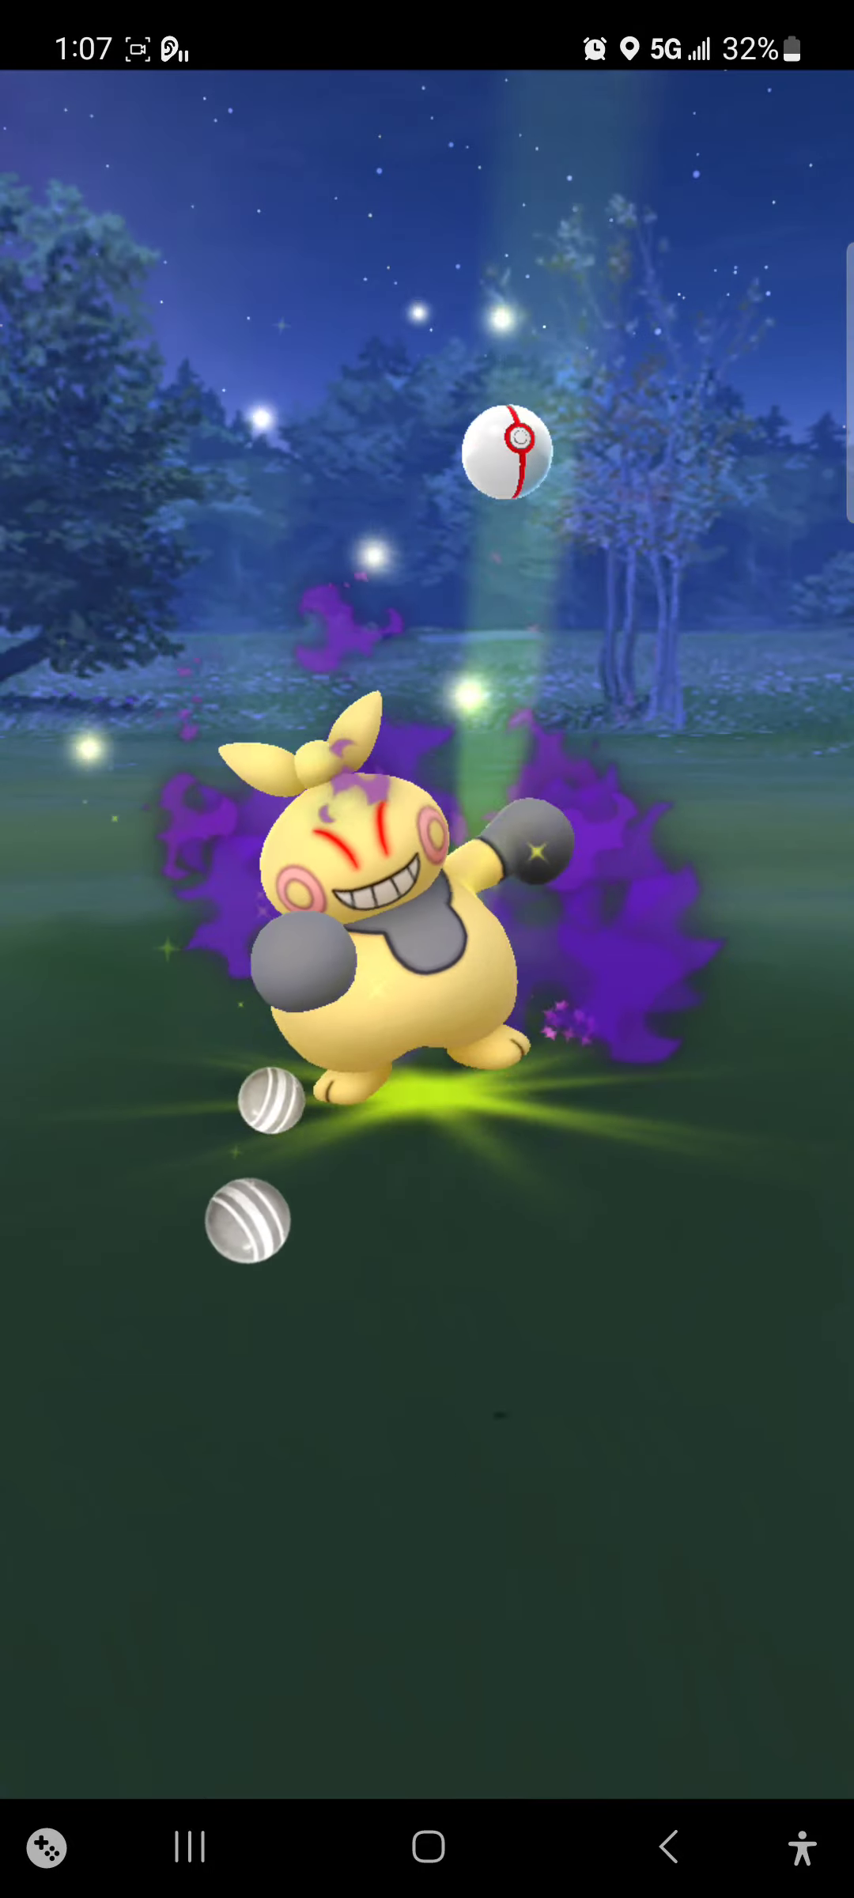
pyautogui.moveTo(427, 1677); pyautogui.dragTo(427, 742)
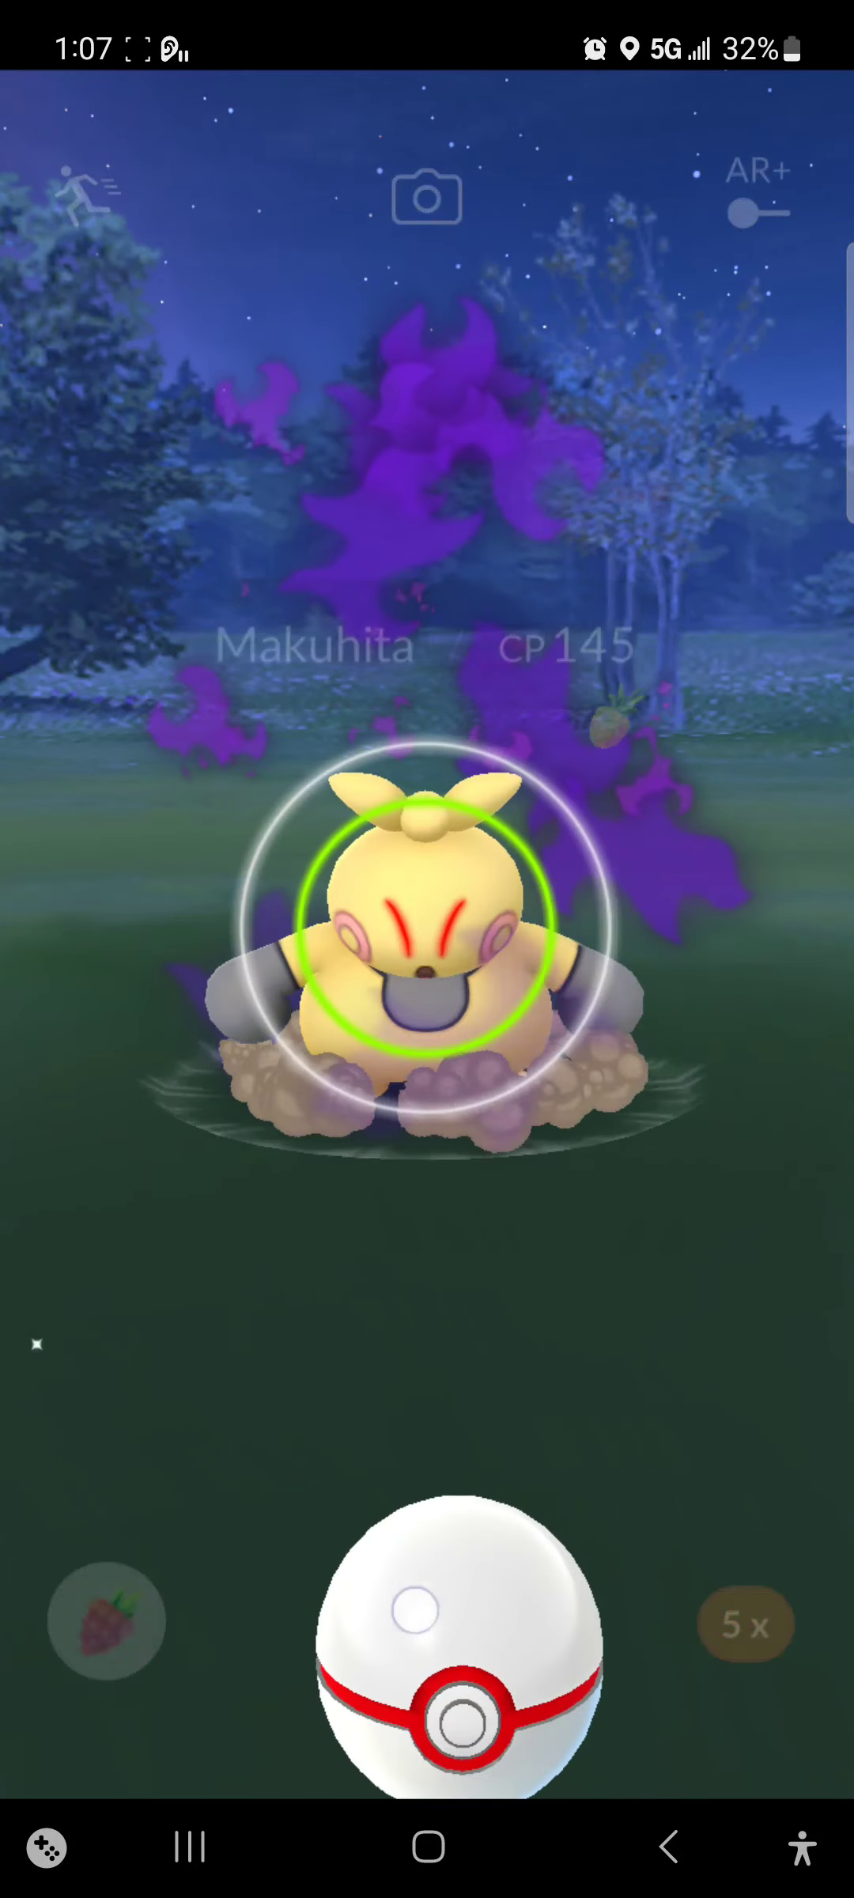
pyautogui.moveTo(427, 1676); pyautogui.dragTo(427, 742)
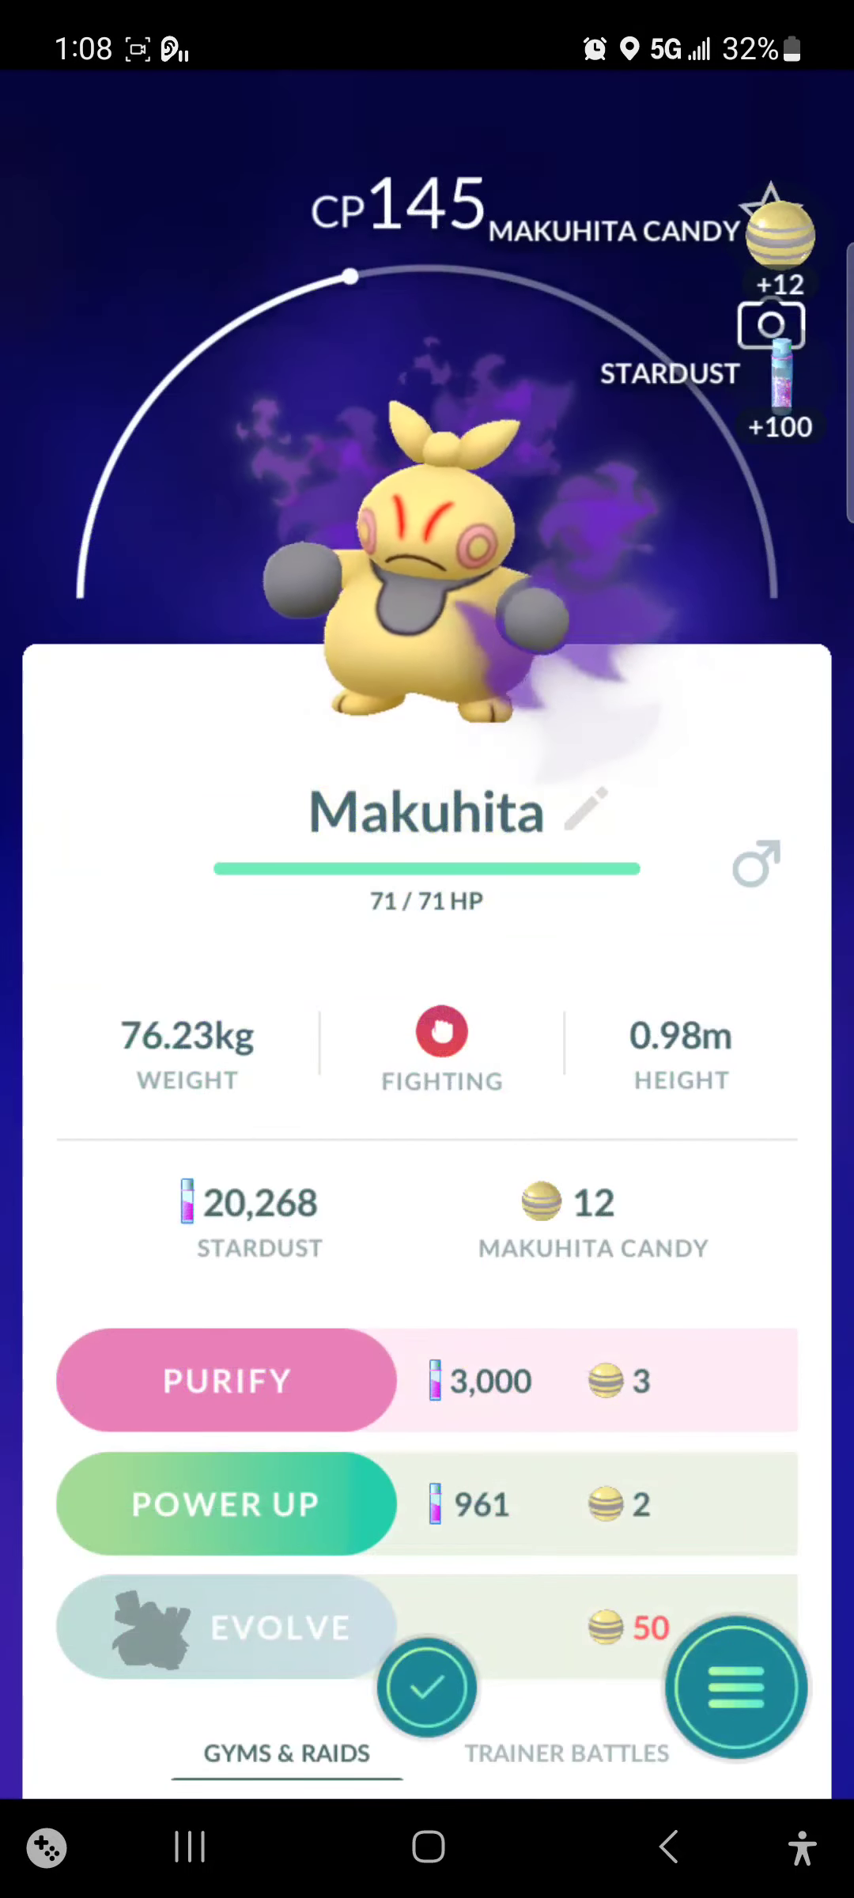
# Step: Purify the shadow Makuhita to CP 441 and 122 HP, then return to the map
pyautogui.click(227, 1380)
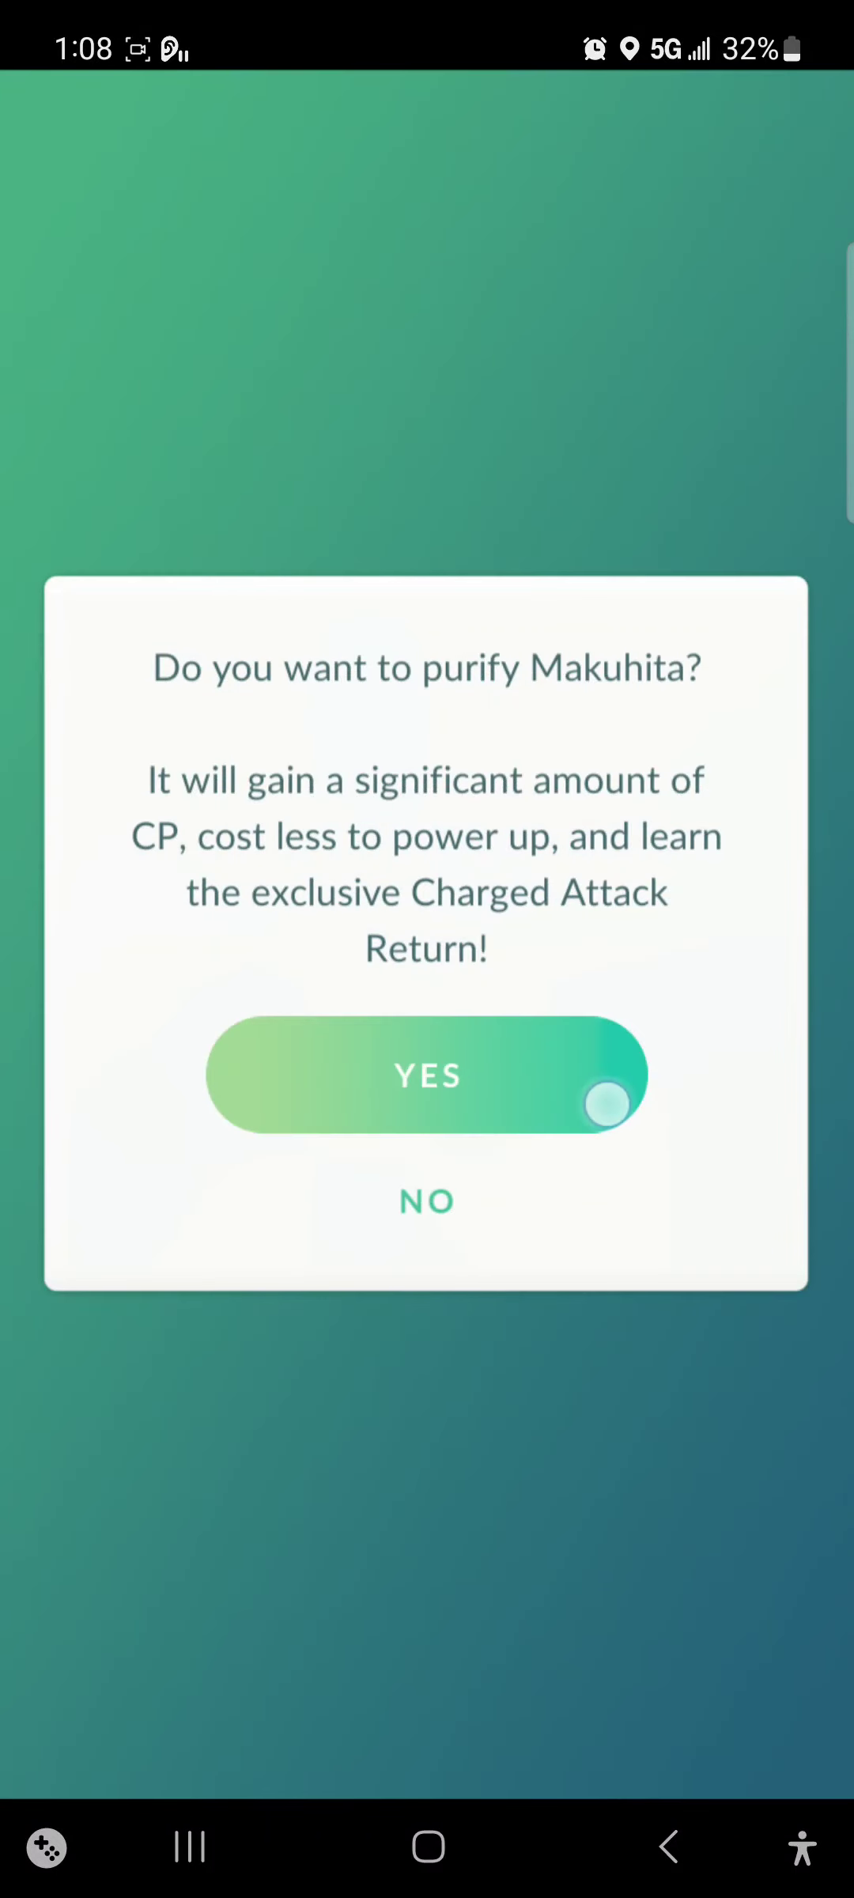
pyautogui.click(427, 1090)
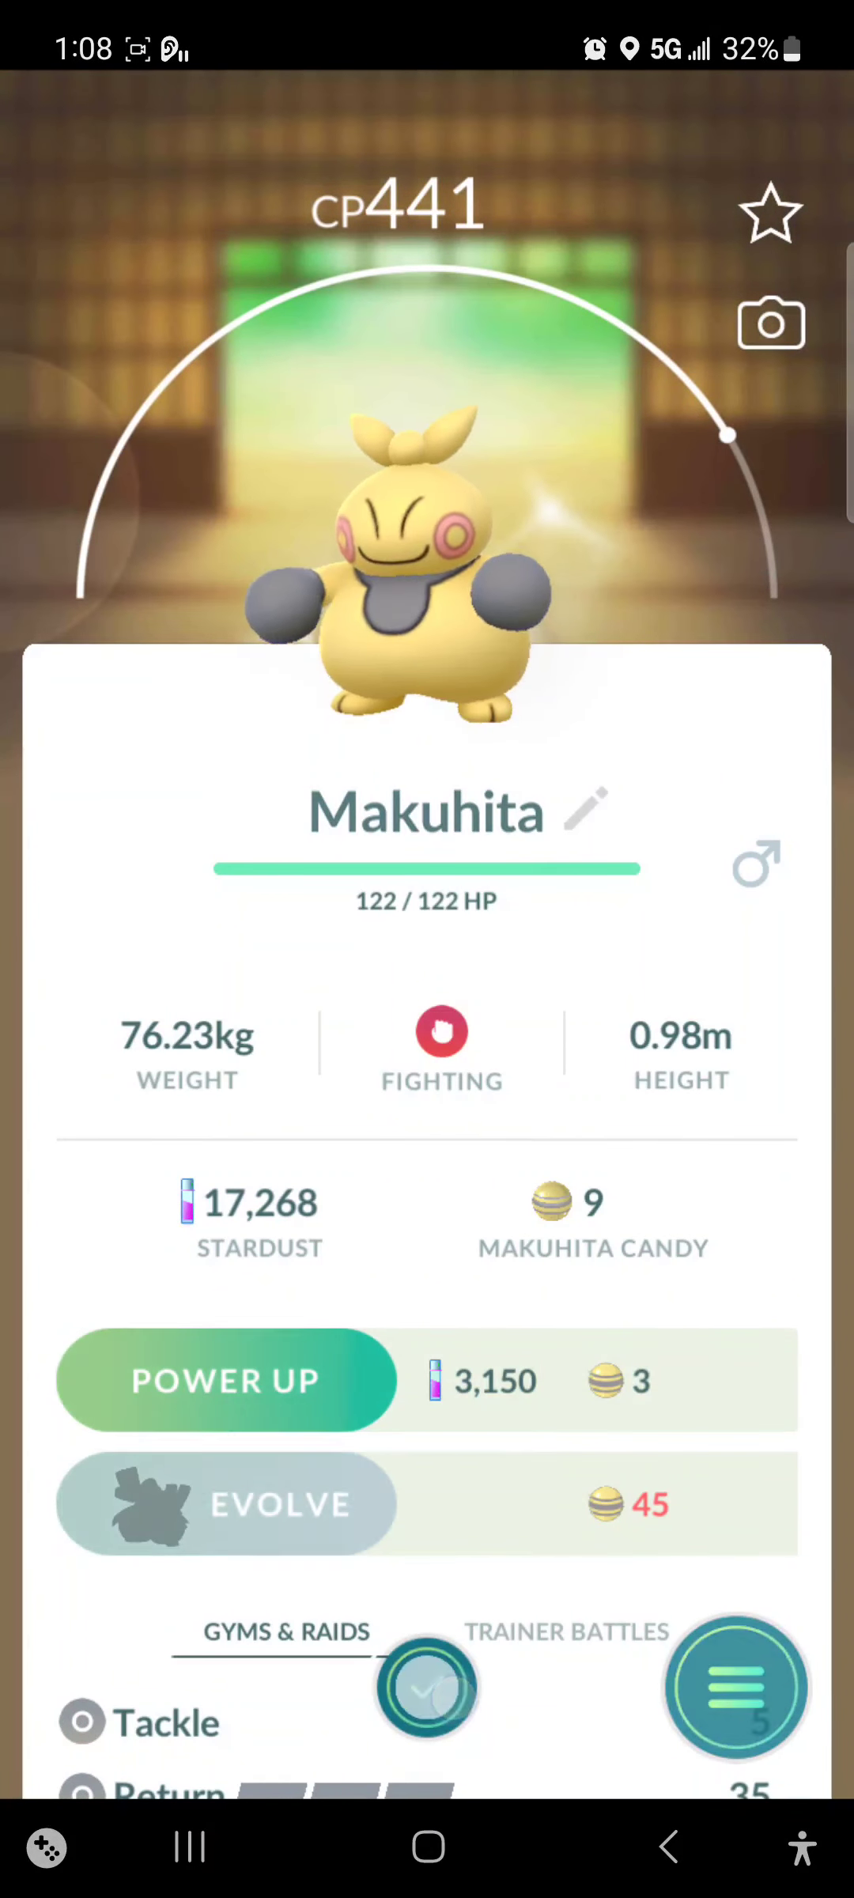
pyautogui.click(427, 1689)
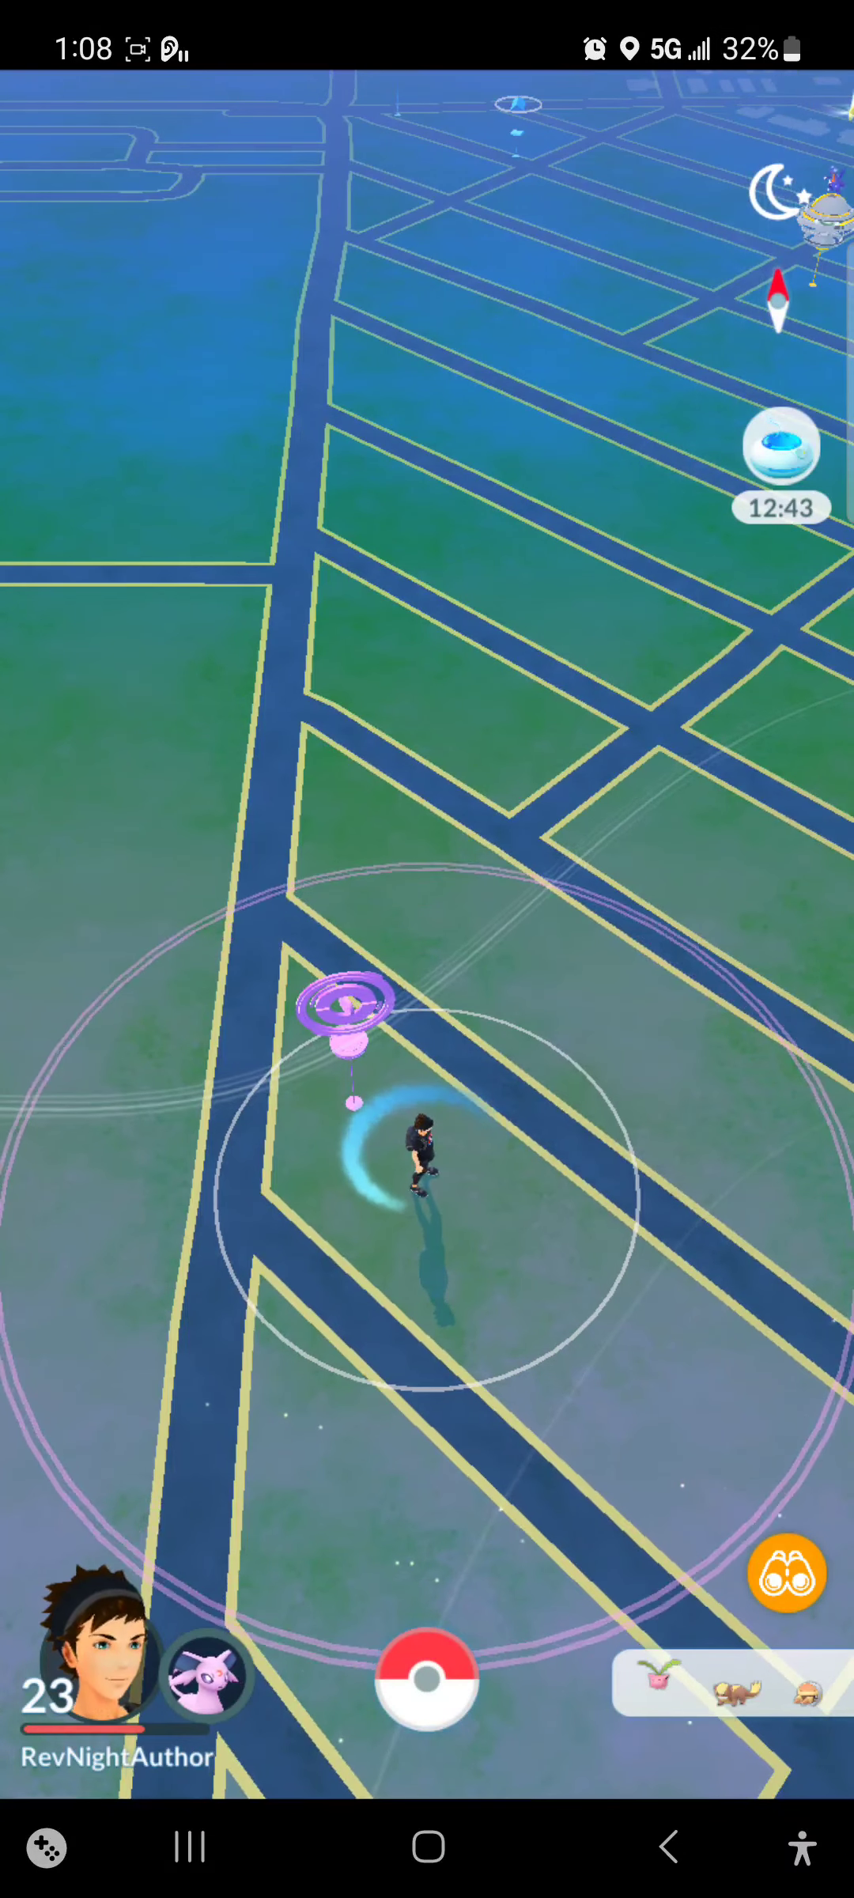
# Step: Open the completed research and go through Professor Willow's dialogue
pyautogui.click(788, 1570)
pyautogui.scroll(-10, 427, 1039)
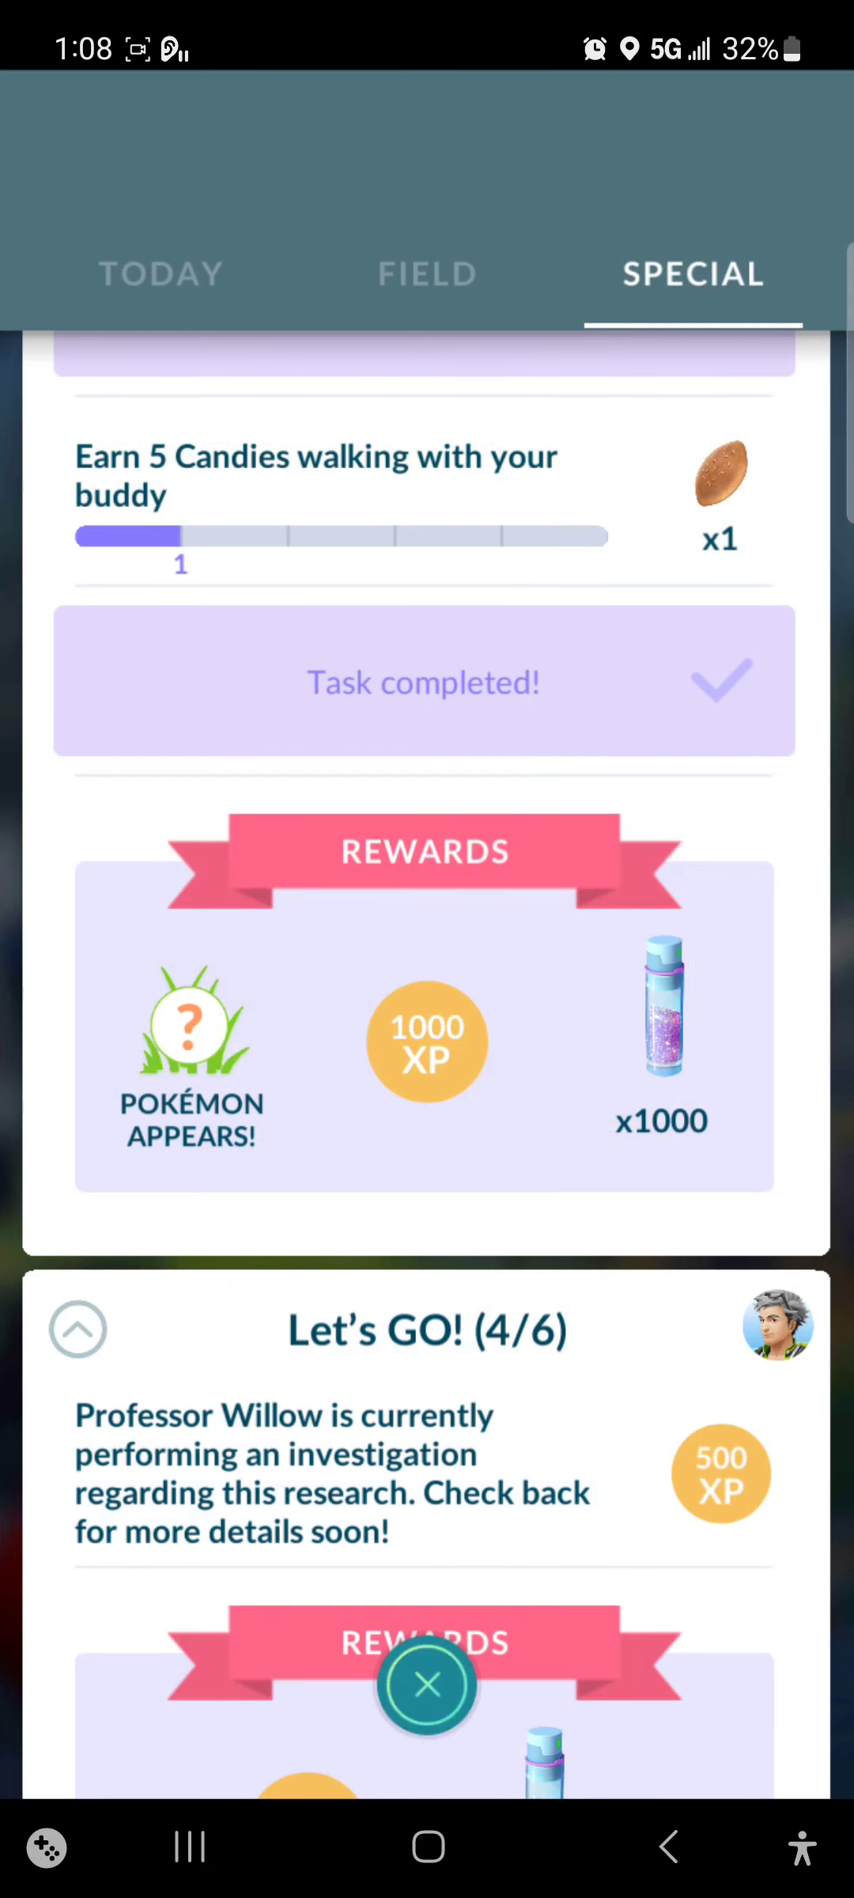
pyautogui.click(737, 1643)
pyautogui.click(753, 1630)
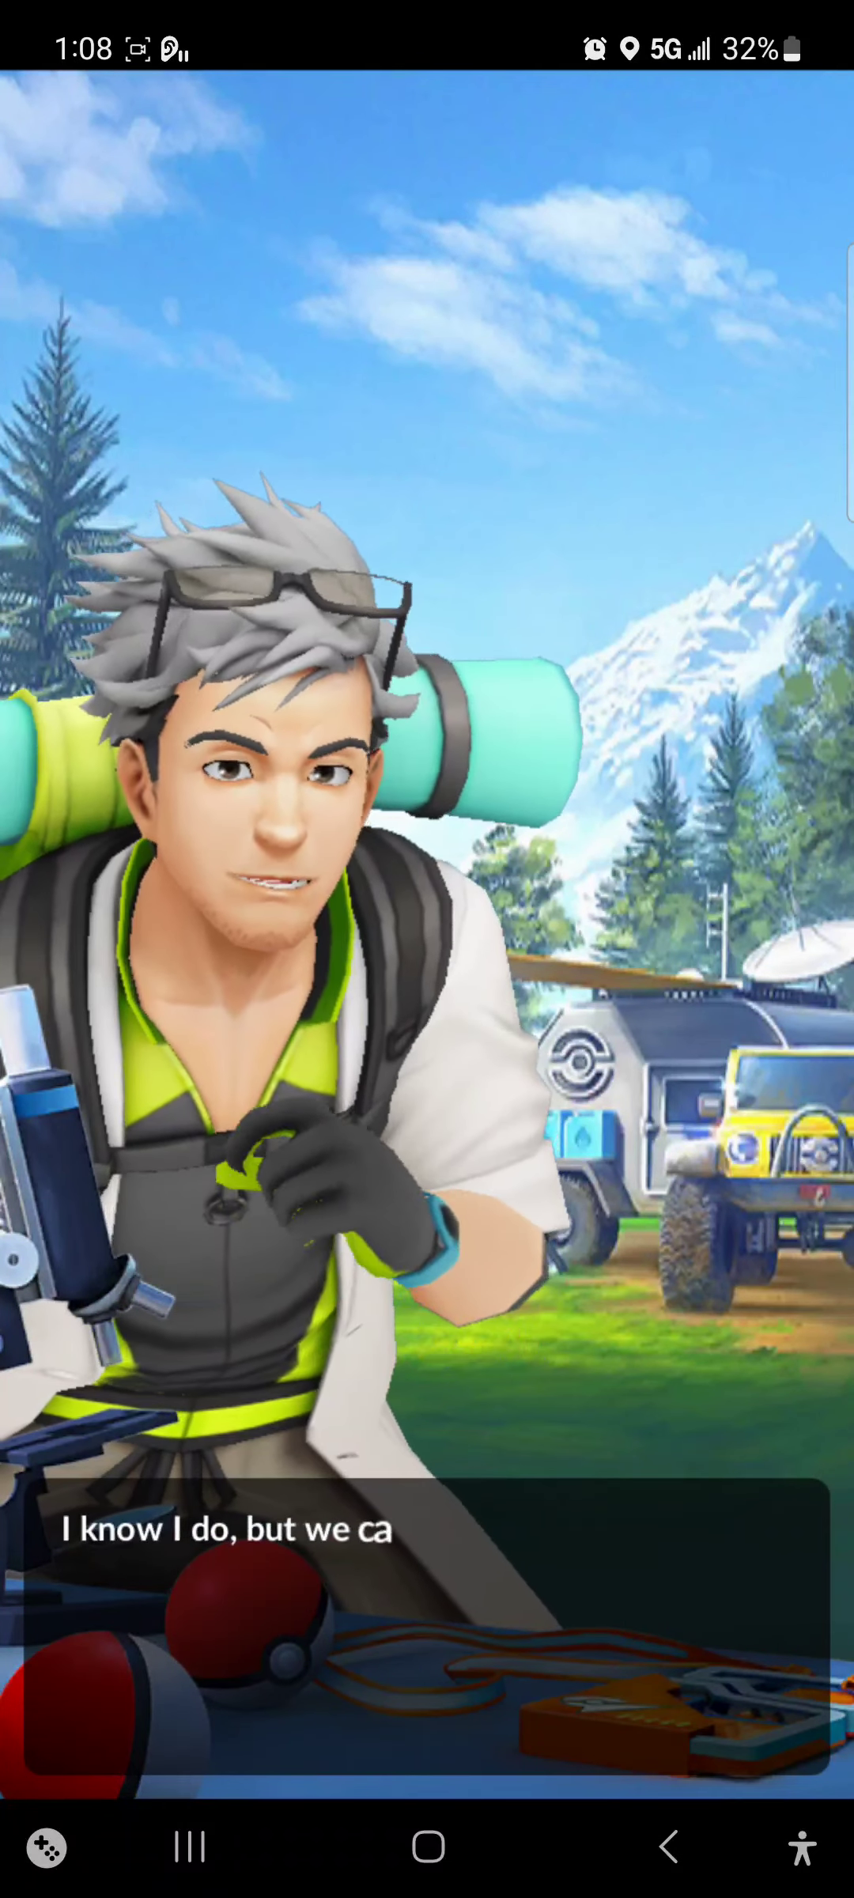
pyautogui.click(762, 1588)
pyautogui.click(749, 1616)
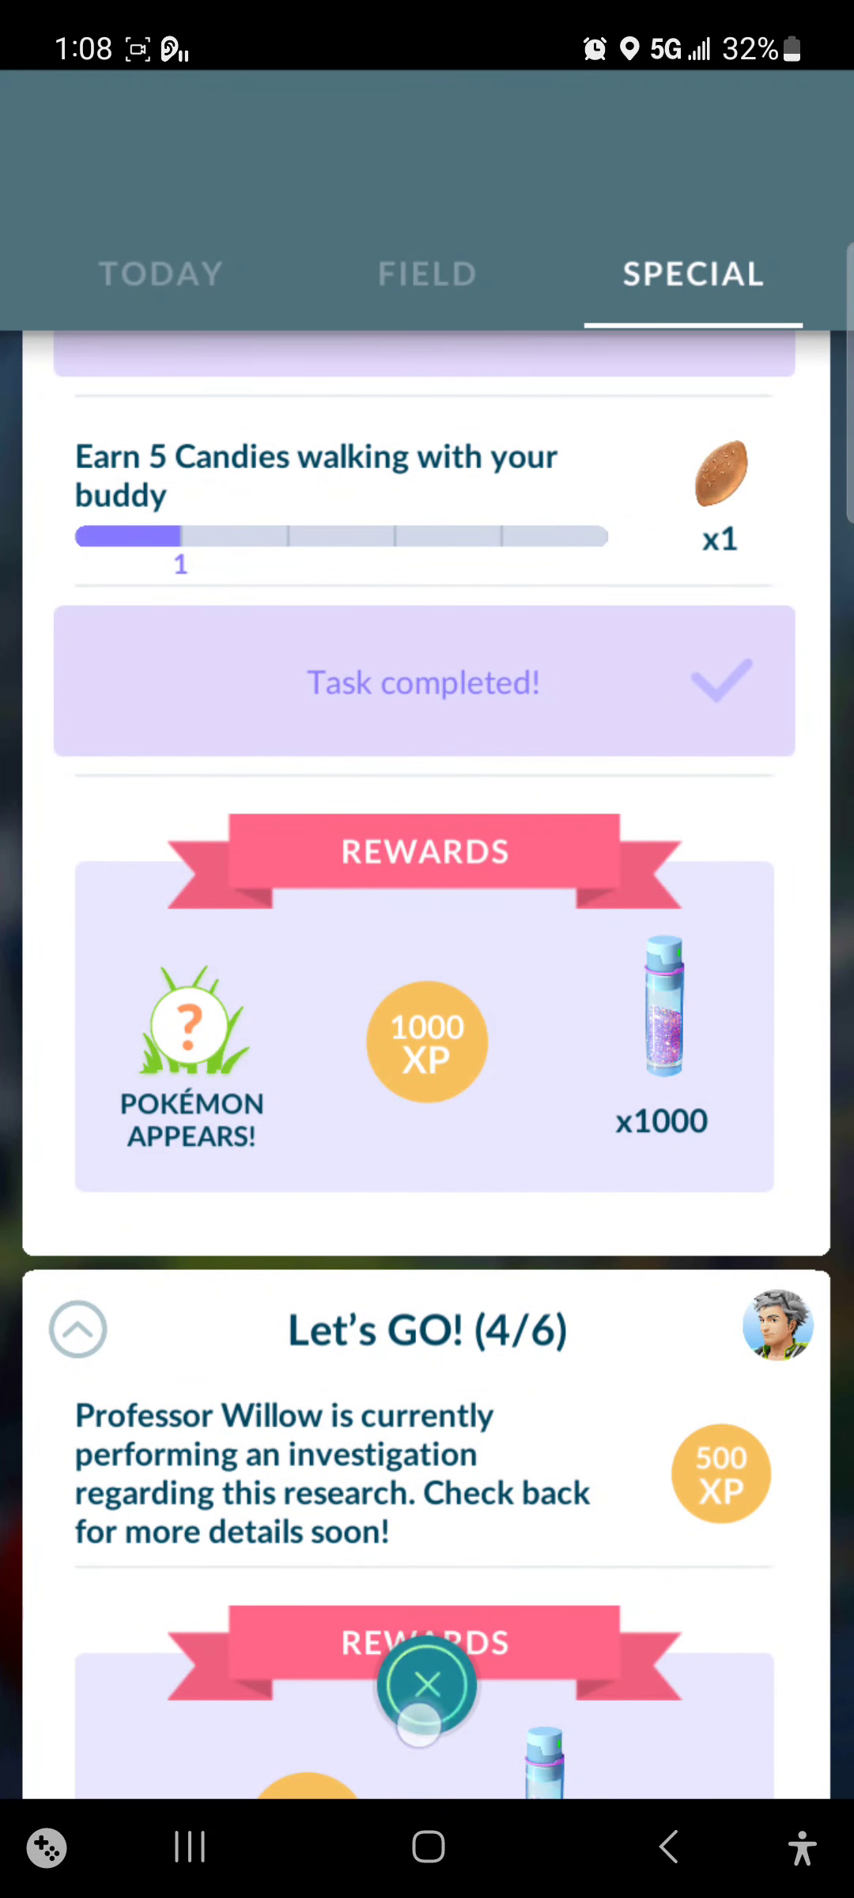
# Step: Close the research page, then view and close the Nearby Pokémon list
pyautogui.click(427, 1686)
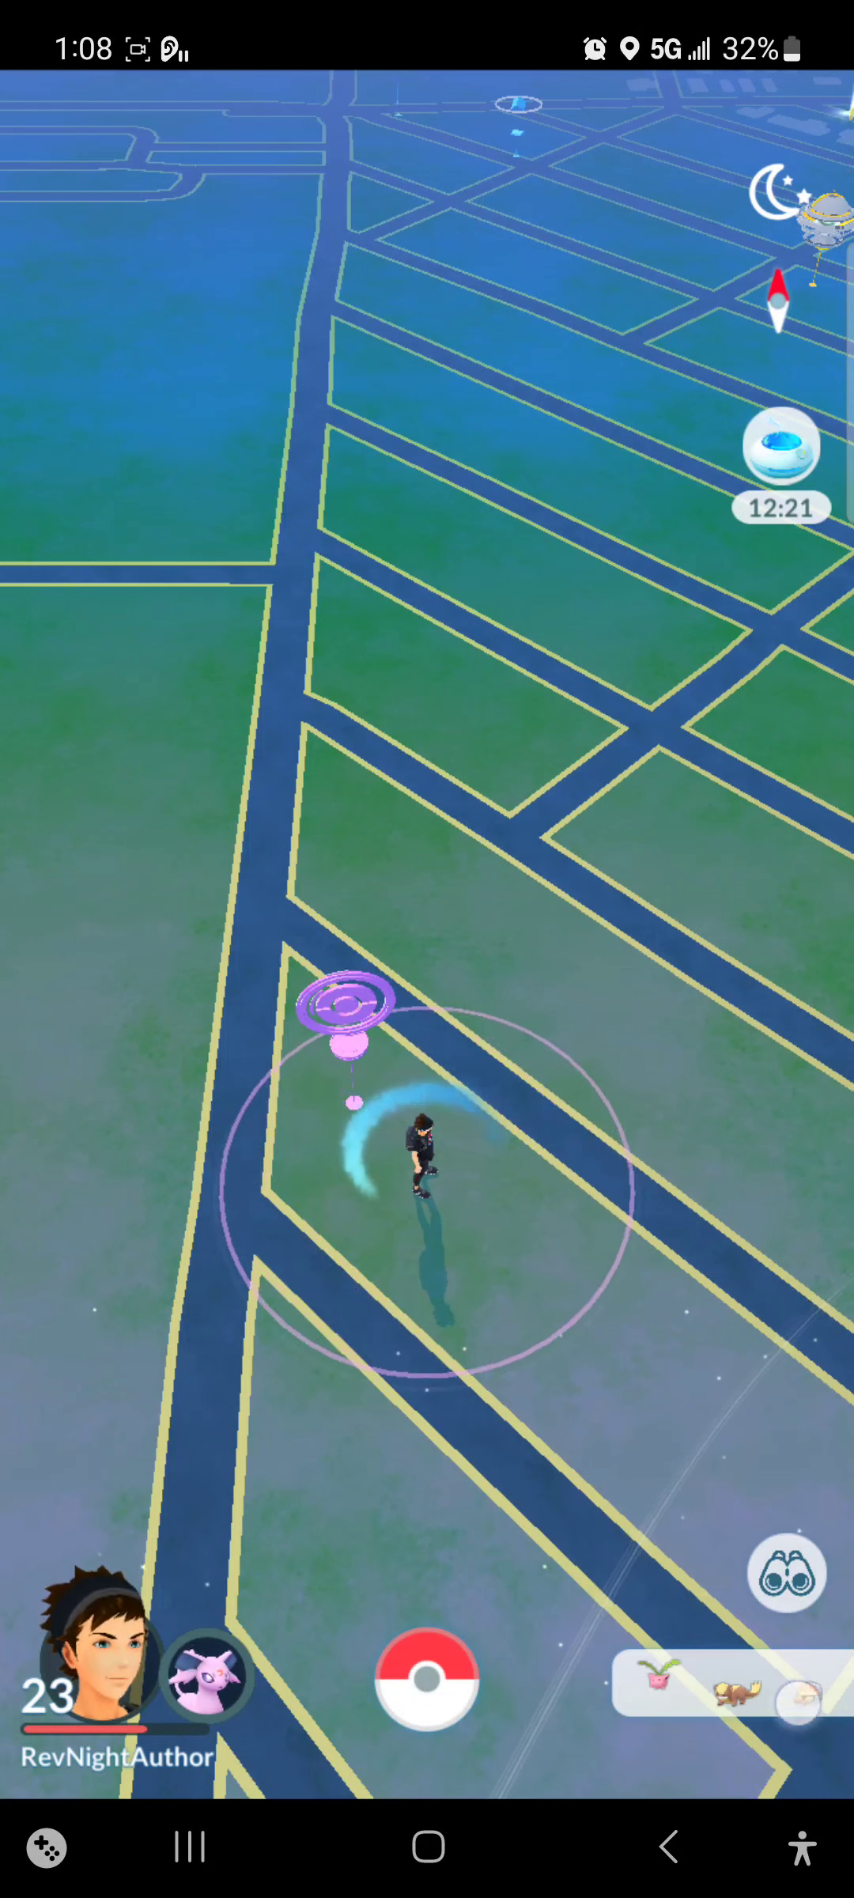
pyautogui.click(727, 1684)
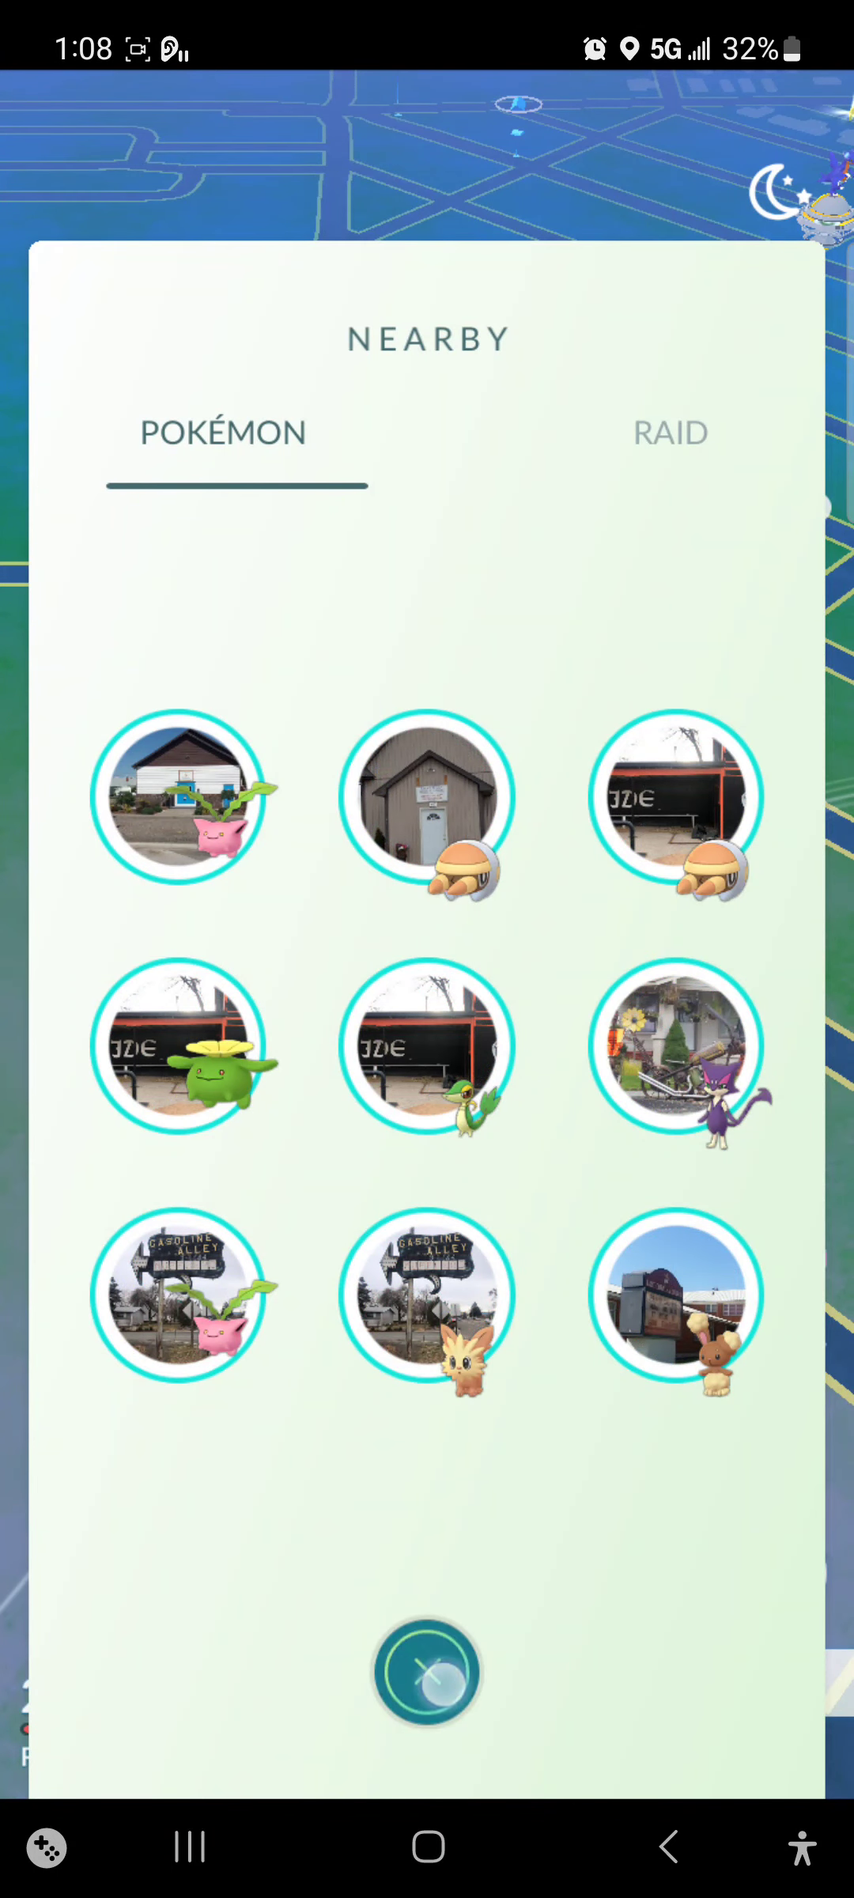
pyautogui.click(427, 1673)
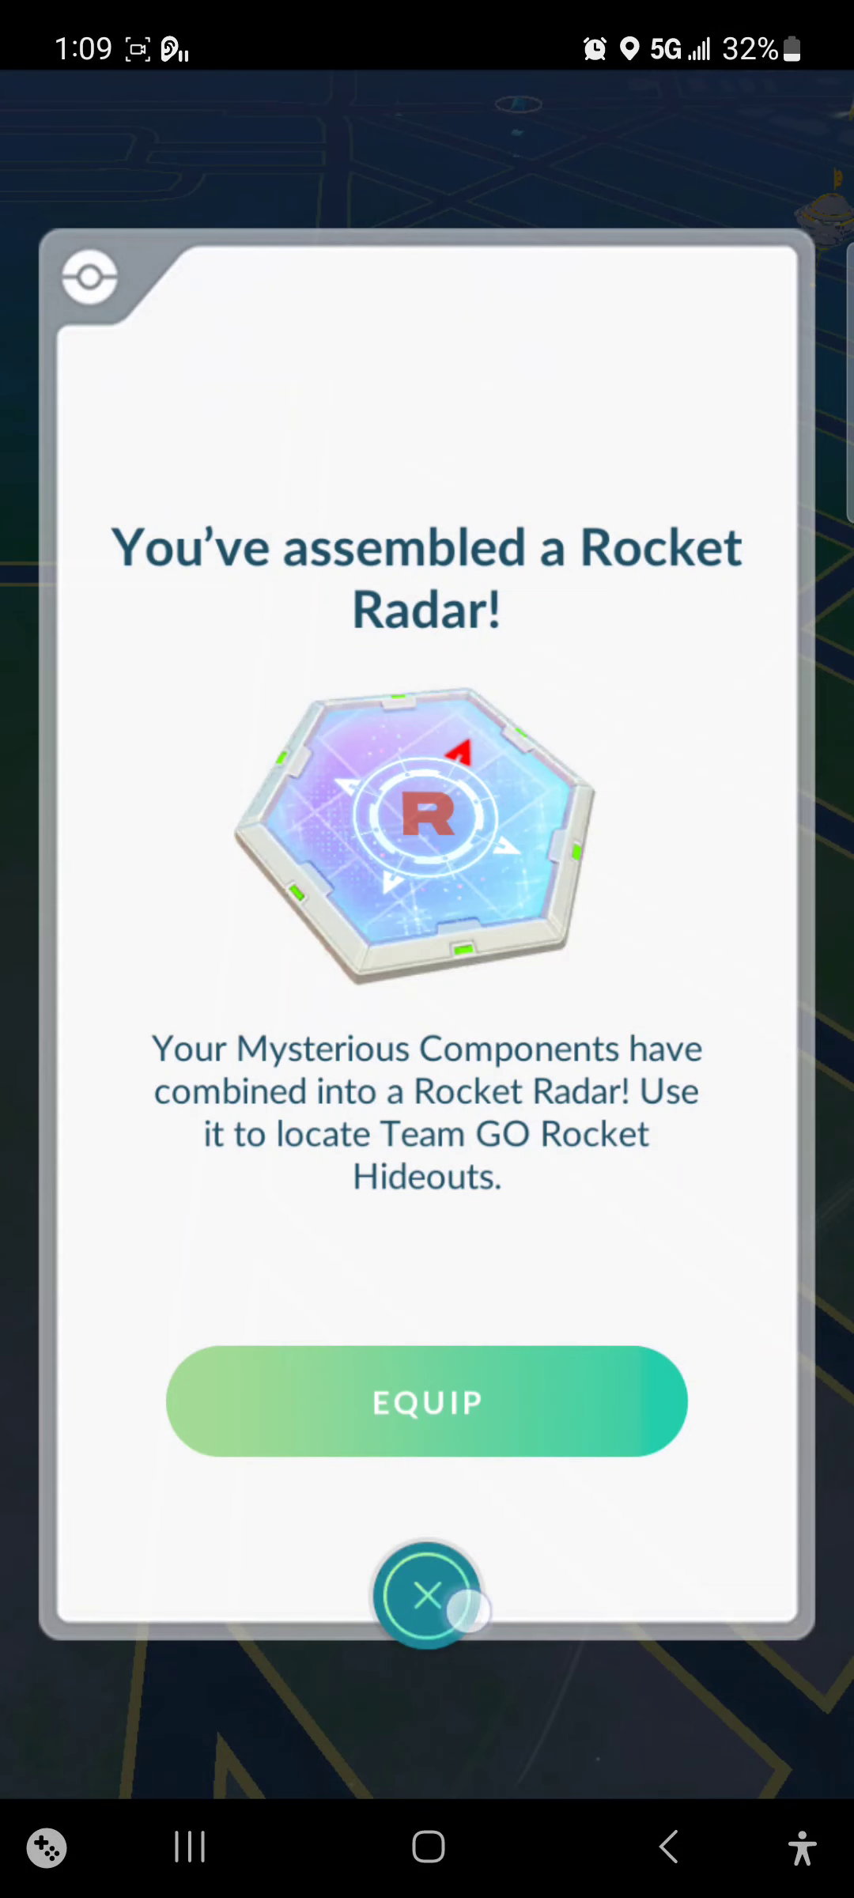
# Step: Dismiss the Rocket Radar notice and bring up the exit prompt for Pokémon GO
pyautogui.click(428, 1595)
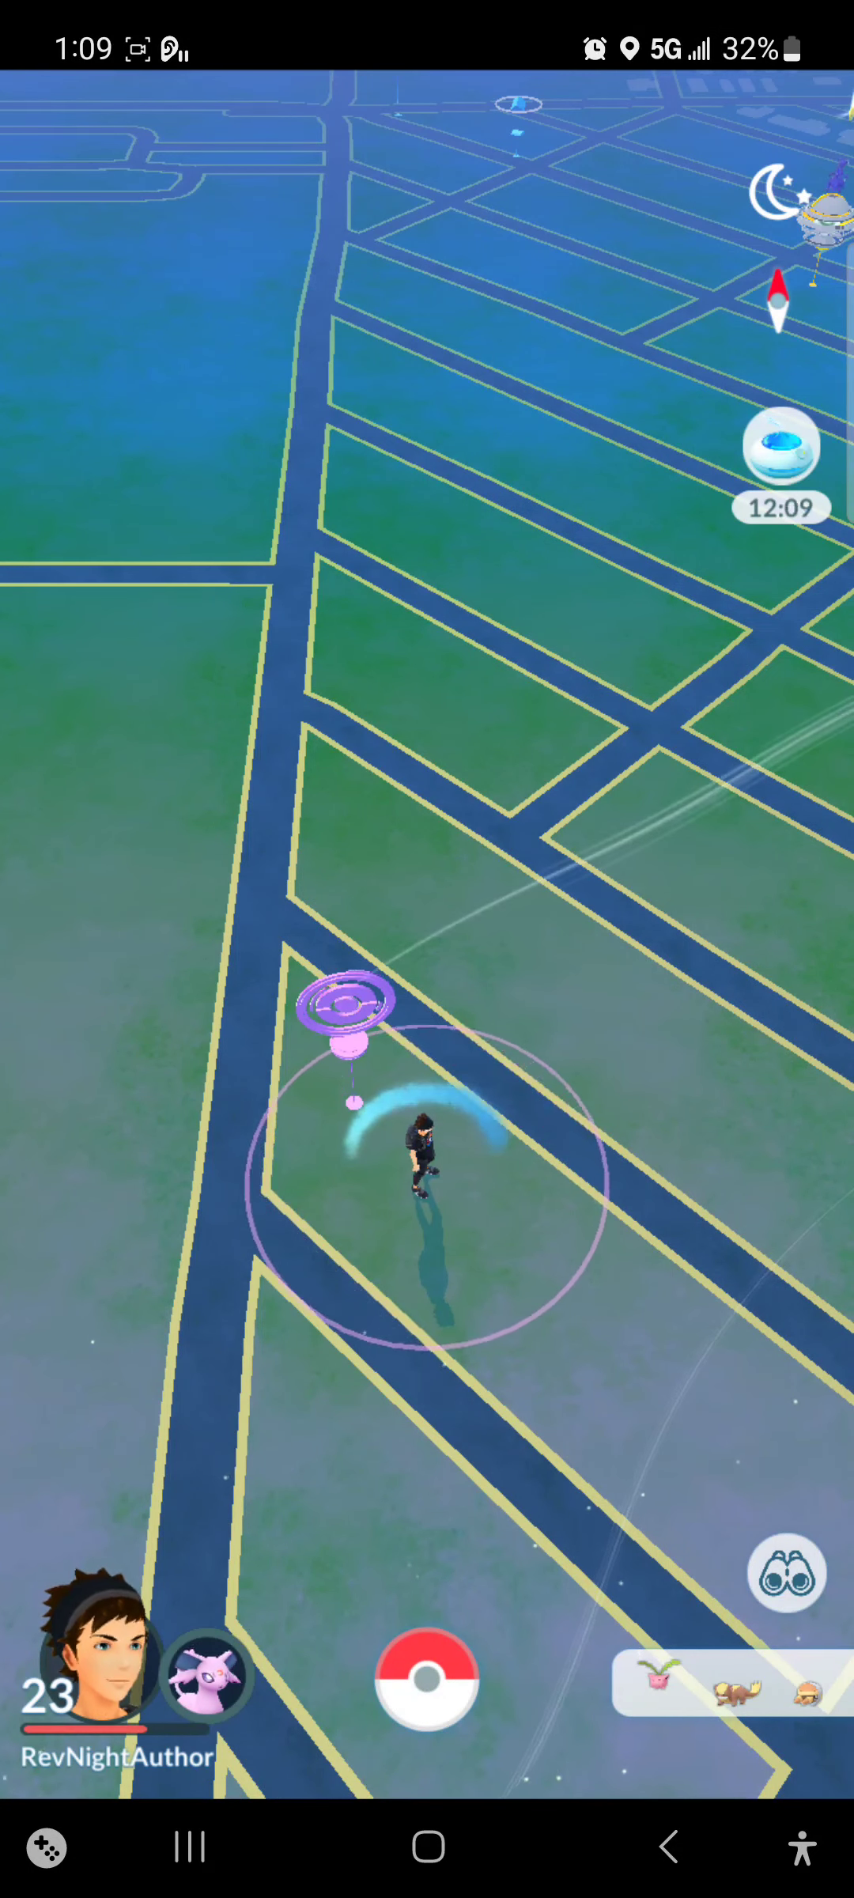
pyautogui.click(671, 1846)
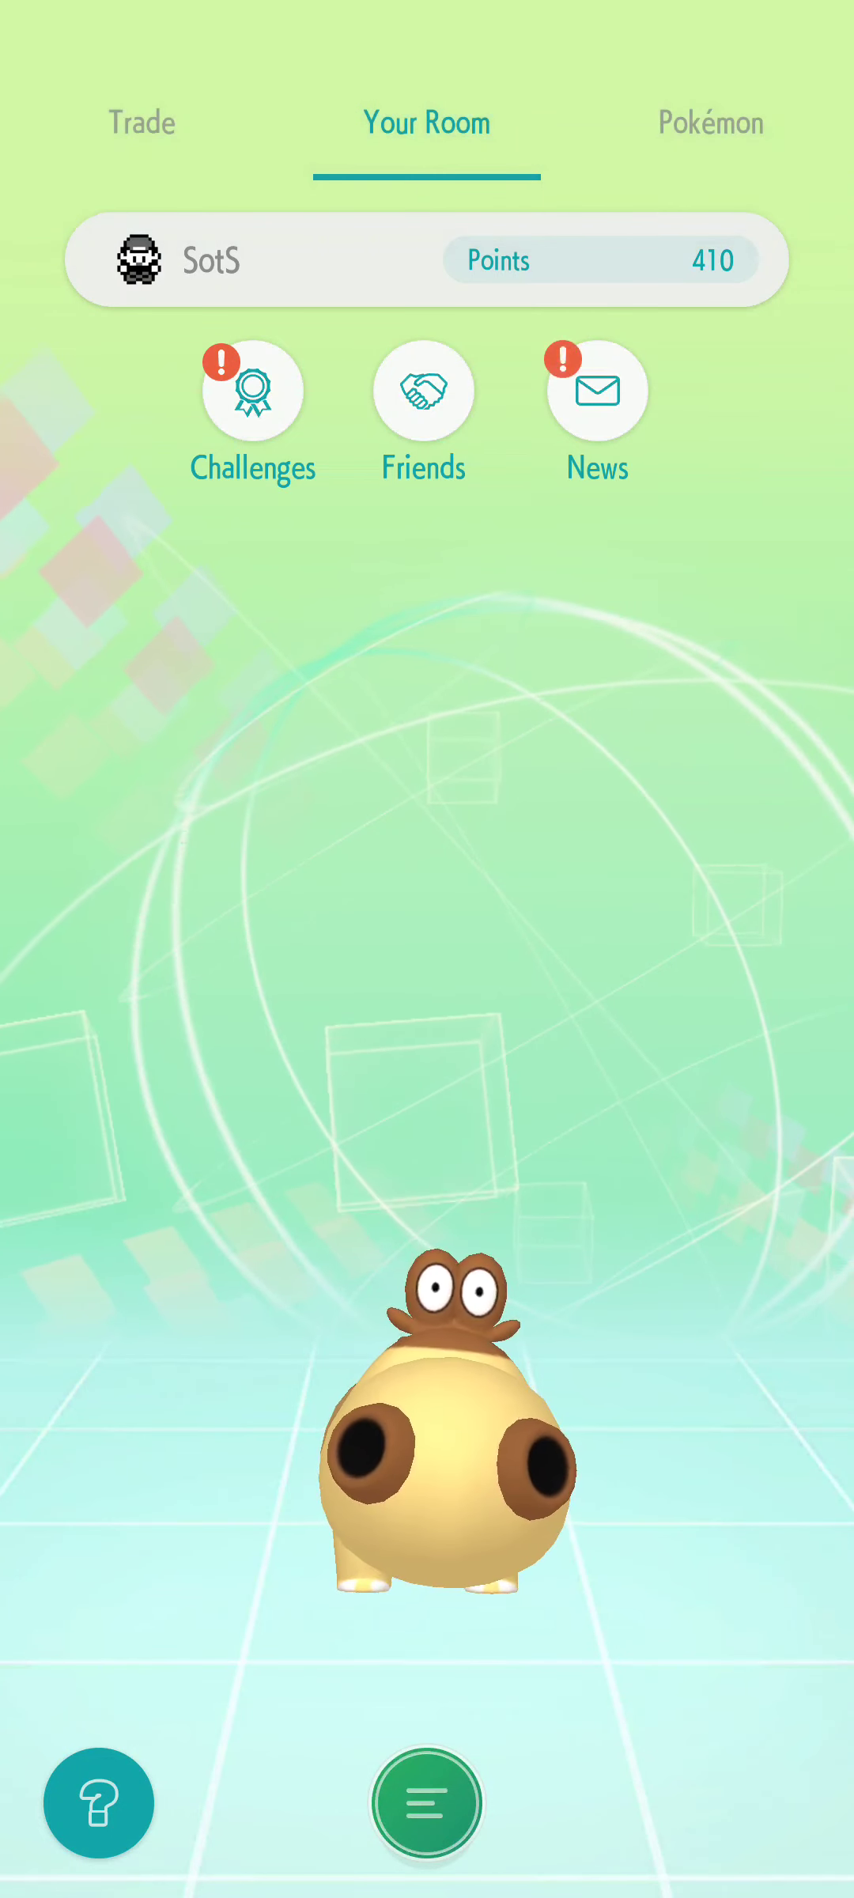
# Step: Review the Wonder Box and GTS deposits (Ditto, Pignite, Rapidash), then move to the Pokémon collection
pyautogui.moveTo(149, 950); pyautogui.dragTo(711, 950)
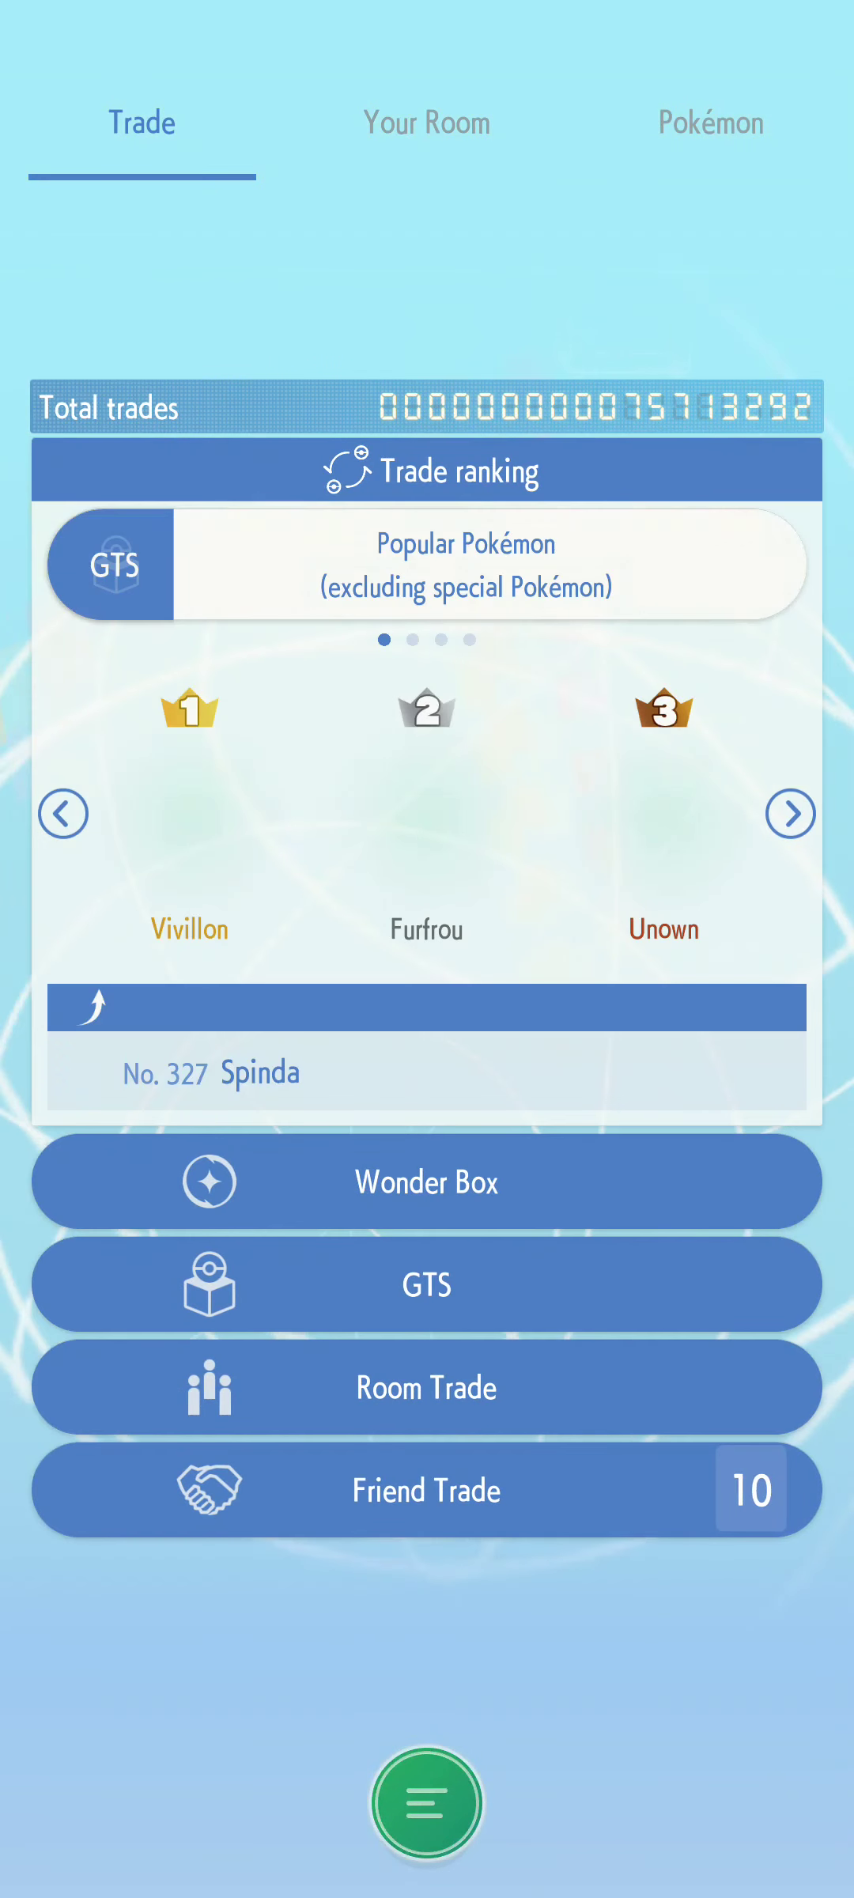
pyautogui.click(425, 1182)
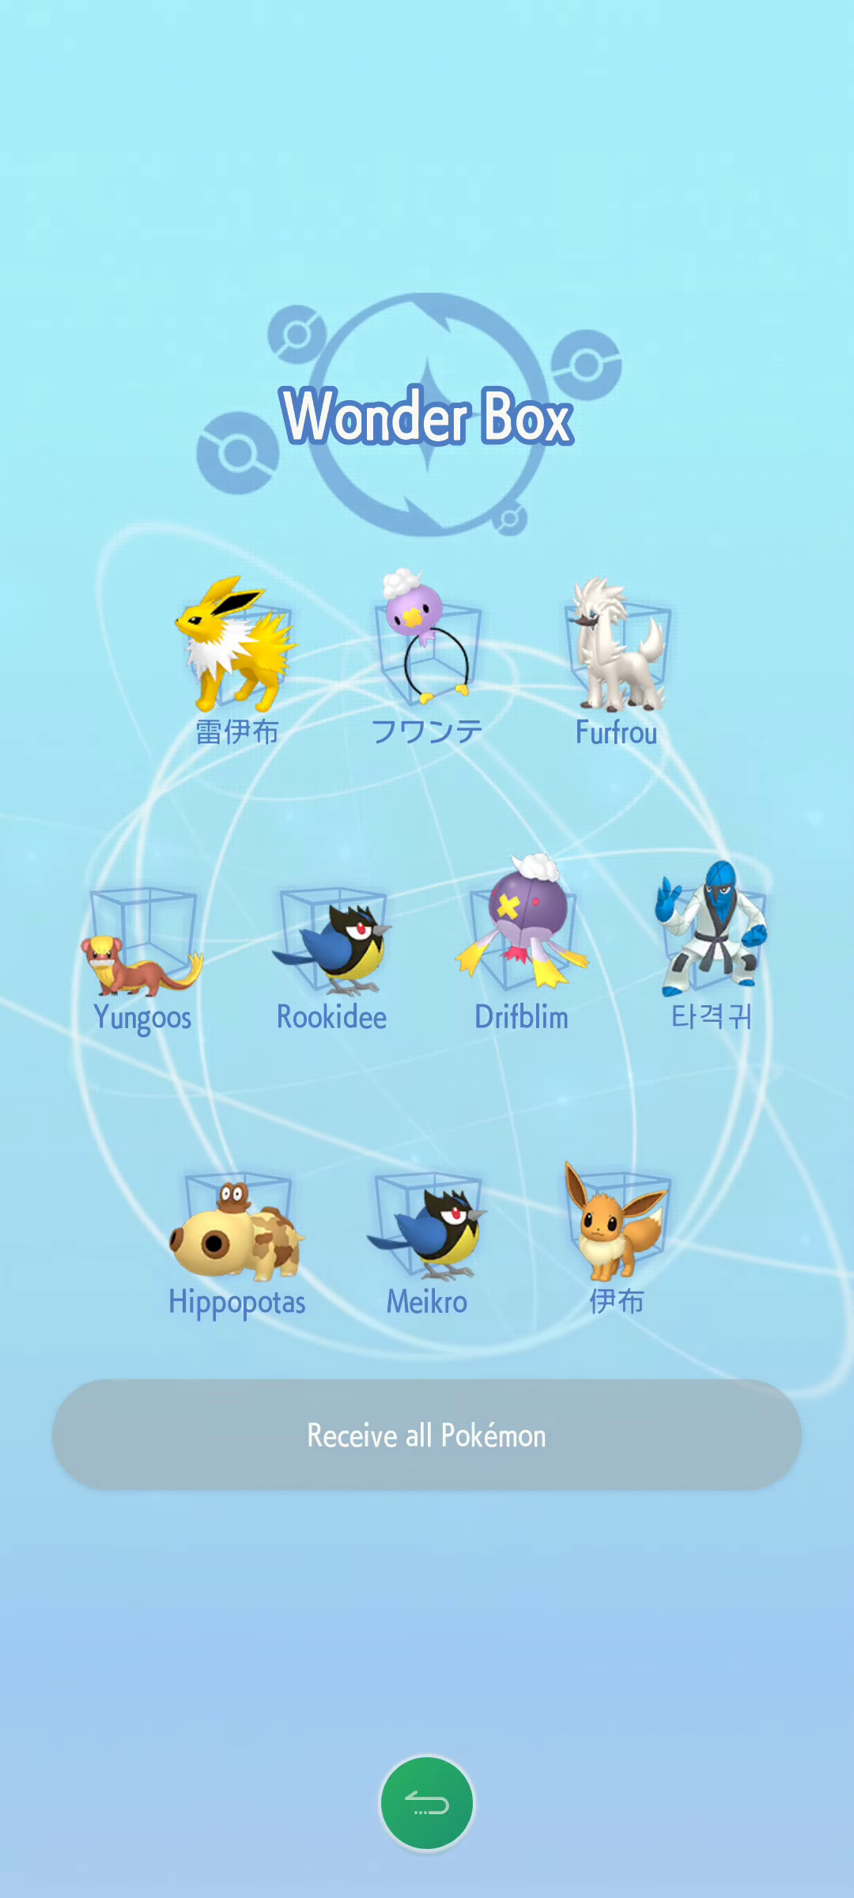
pyautogui.click(426, 1803)
pyautogui.click(655, 1301)
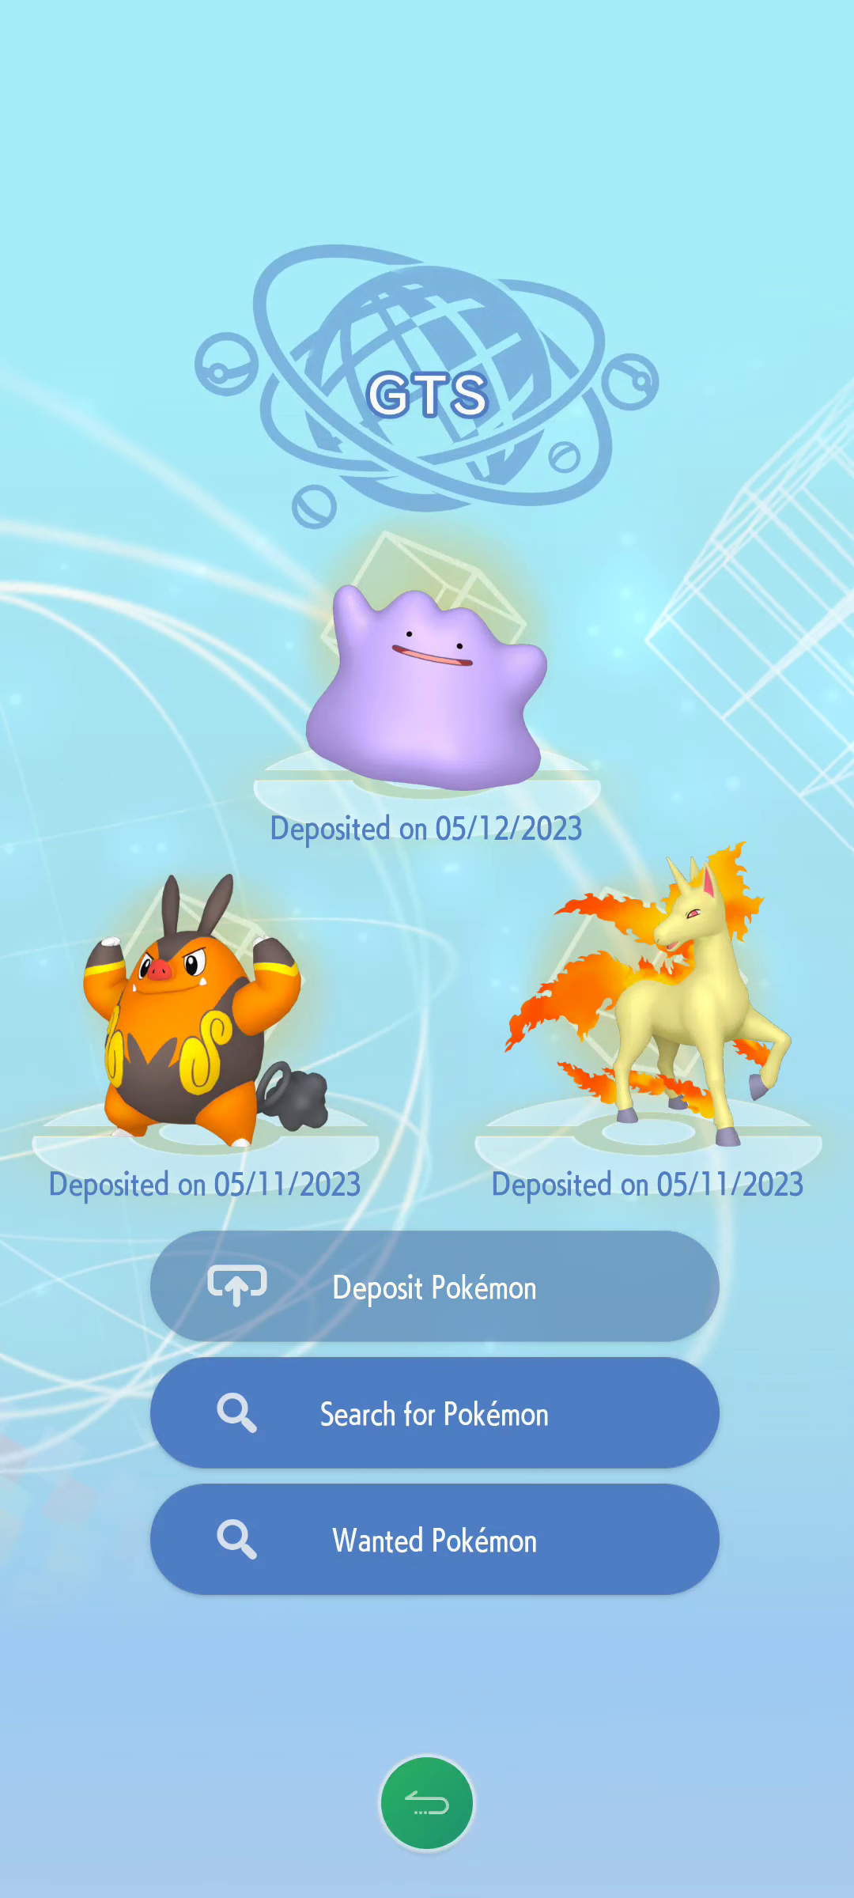
pyautogui.click(427, 1802)
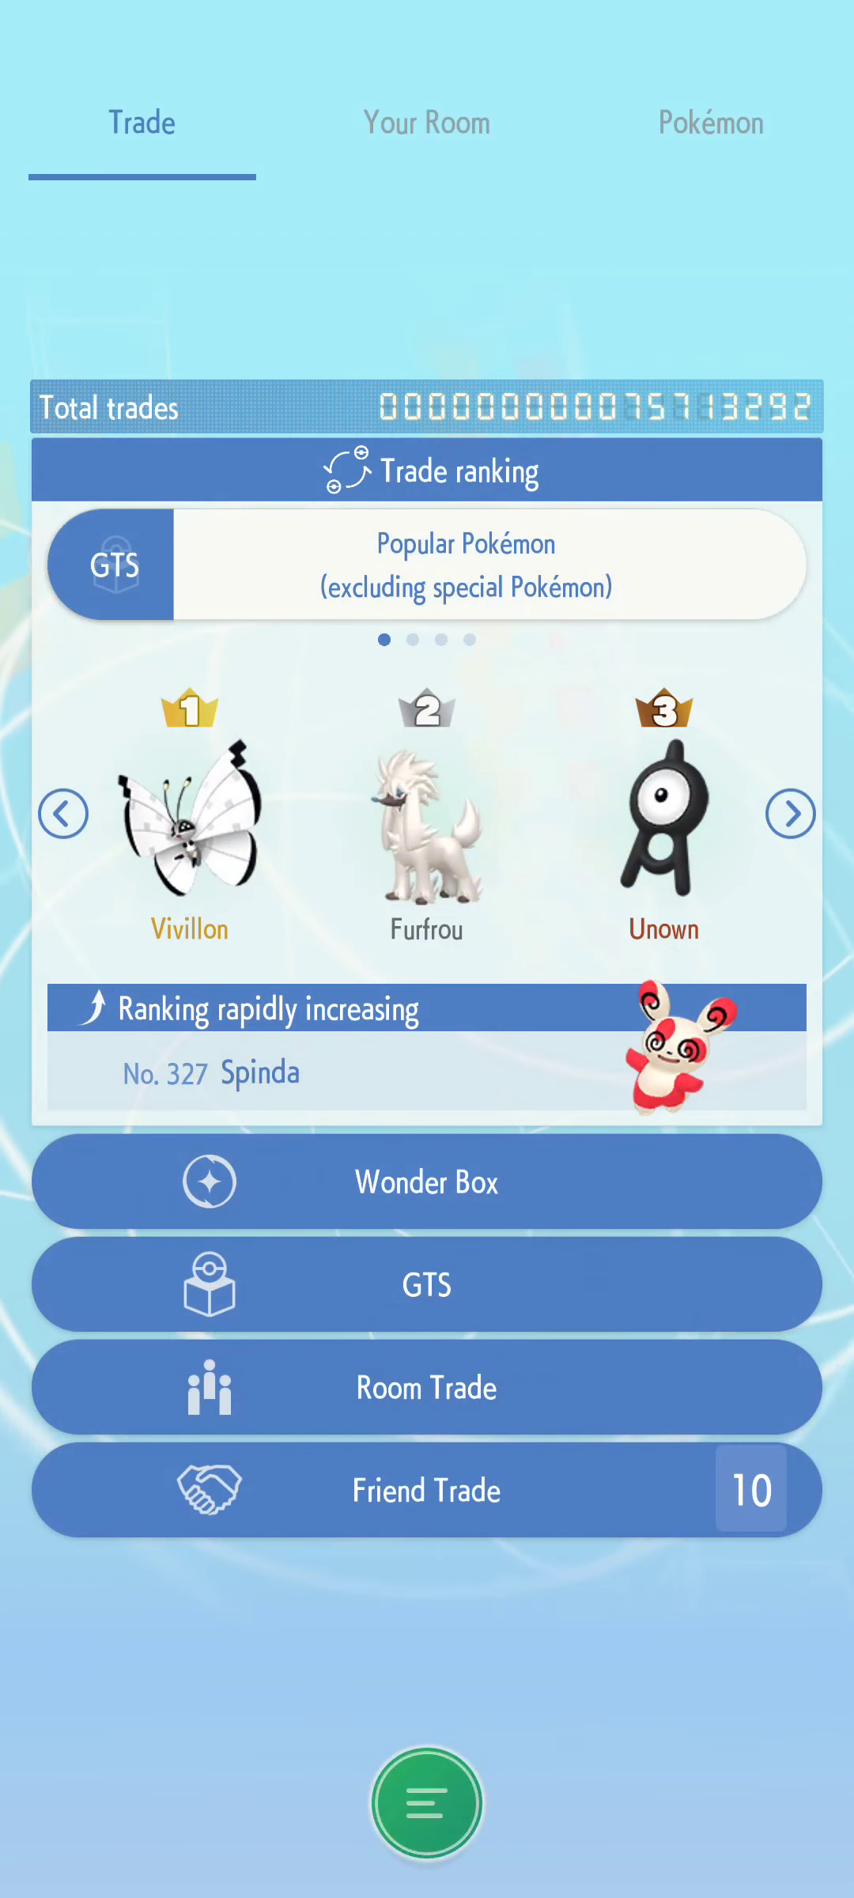
pyautogui.moveTo(711, 1632); pyautogui.dragTo(223, 1631)
pyautogui.moveTo(713, 1721); pyautogui.dragTo(223, 1720)
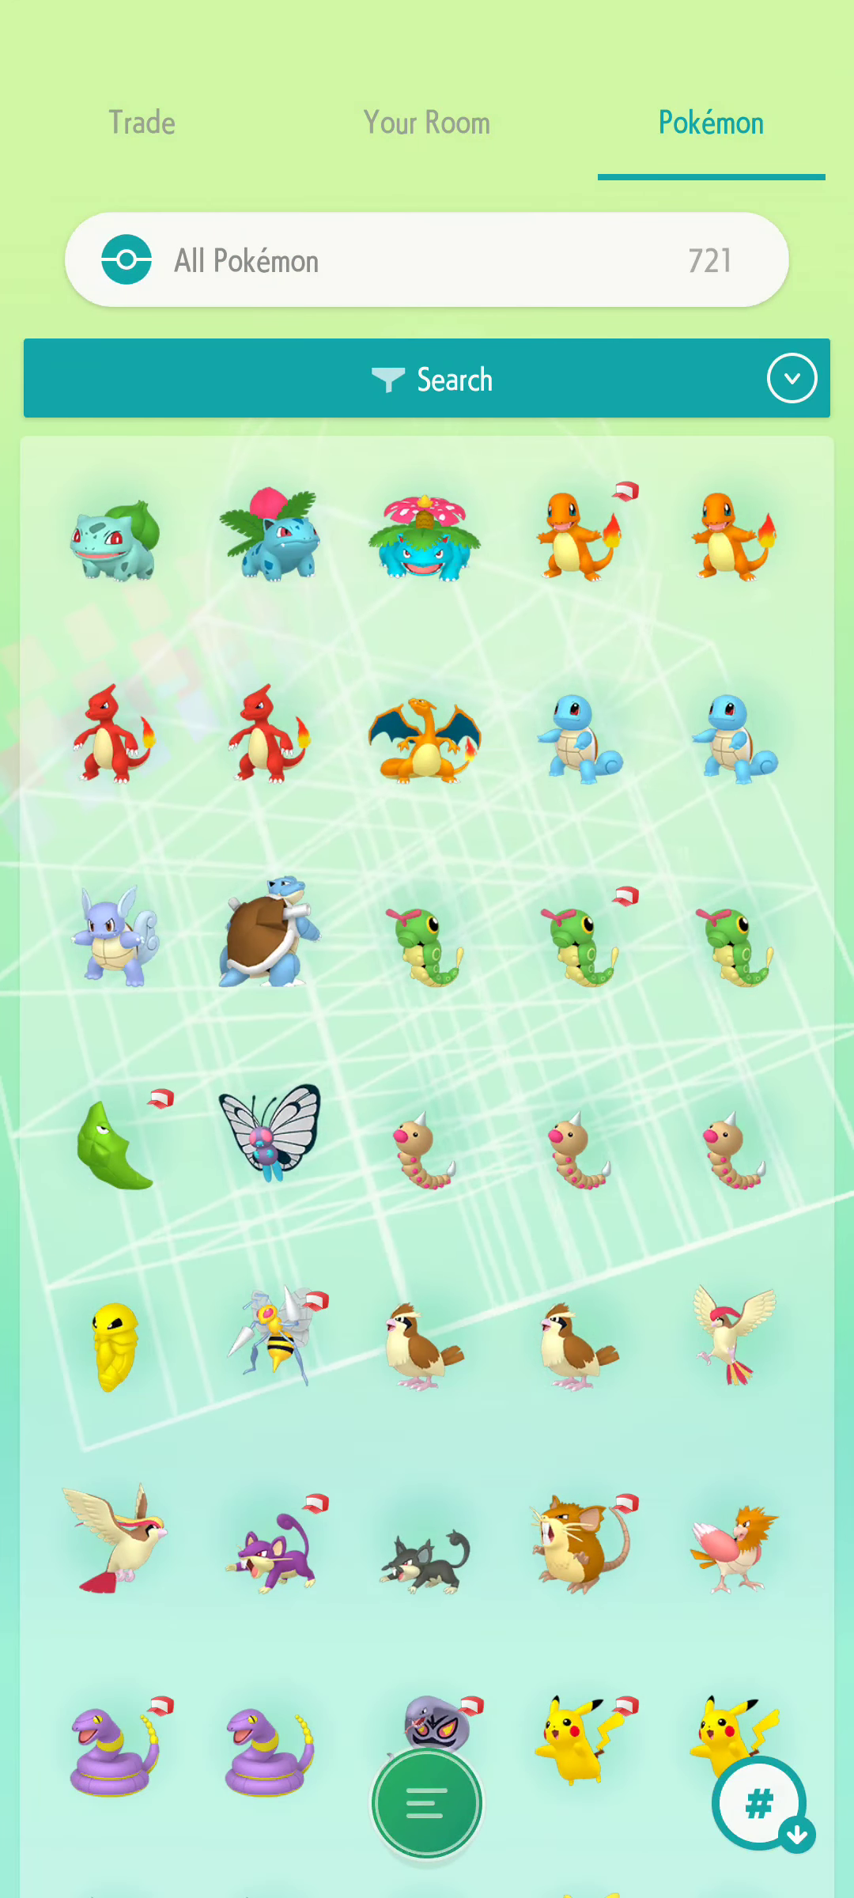
# Step: Scroll the All Pokémon grid to its final Galar entries after a brief stop at Your Room
pyautogui.moveTo(223, 1334); pyautogui.dragTo(712, 1336)
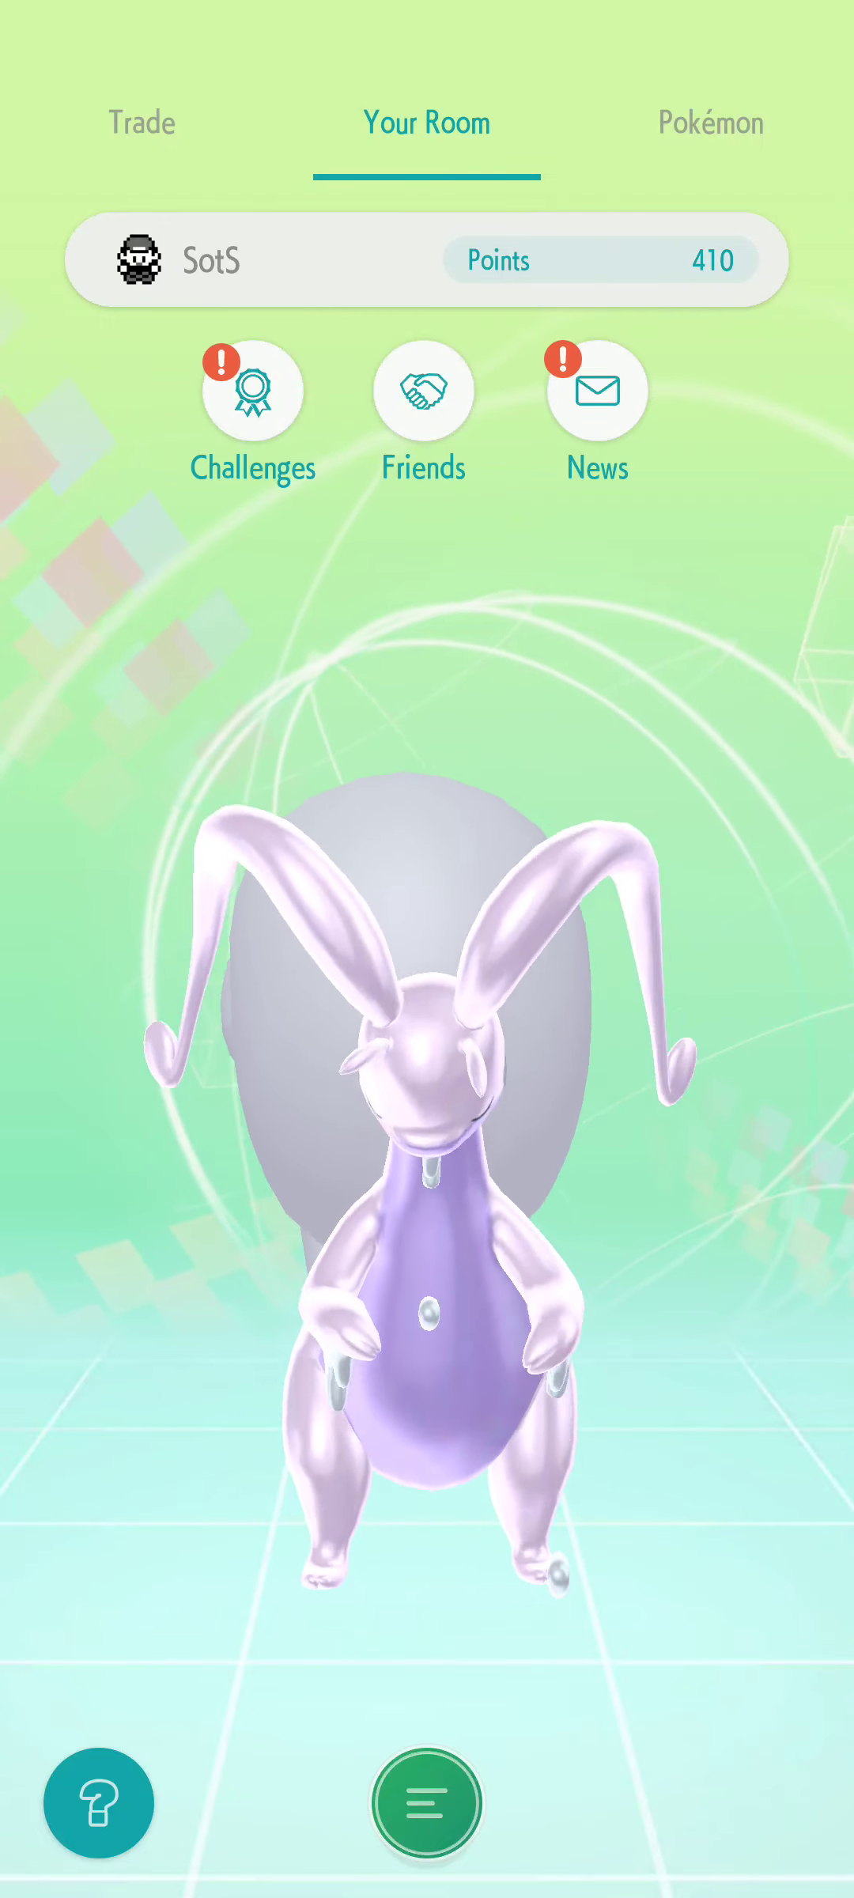
pyautogui.moveTo(430, 1509)
pyautogui.mouseDown()
pyautogui.moveTo(321, 1431)
pyautogui.moveTo(89, 1423)
pyautogui.mouseUp()
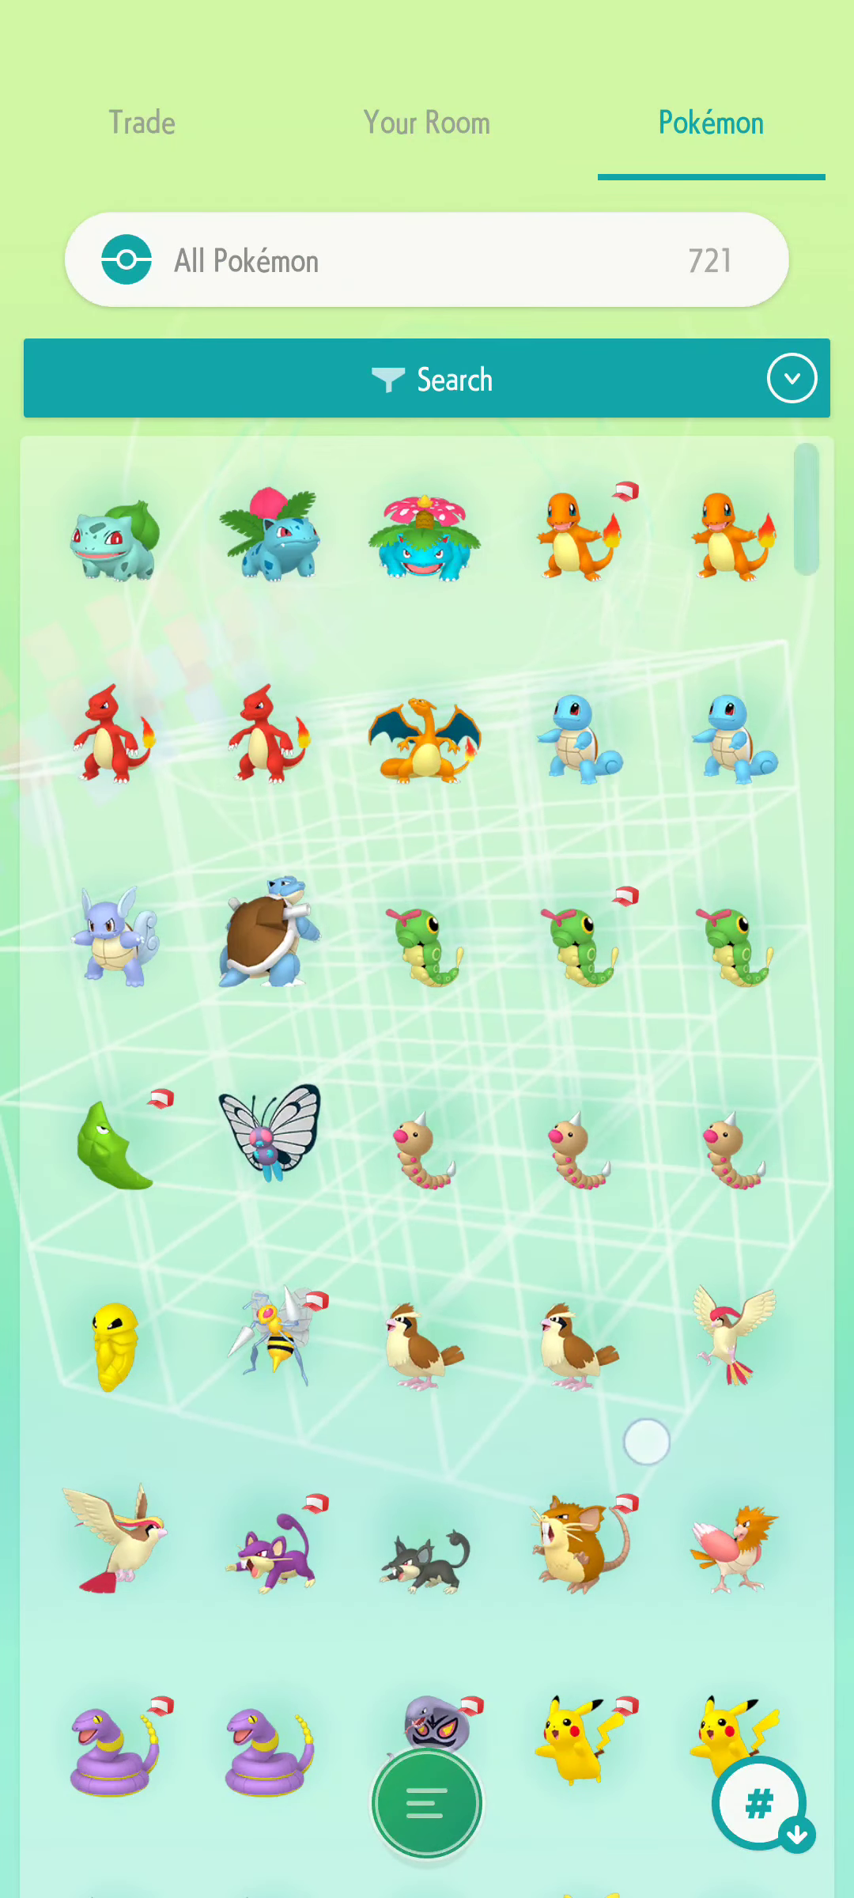
pyautogui.moveTo(741, 1326)
pyautogui.mouseDown()
pyautogui.moveTo(740, 669)
pyautogui.moveTo(740, 742)
pyautogui.mouseUp()
pyautogui.moveTo(738, 1187); pyautogui.dragTo(737, 742)
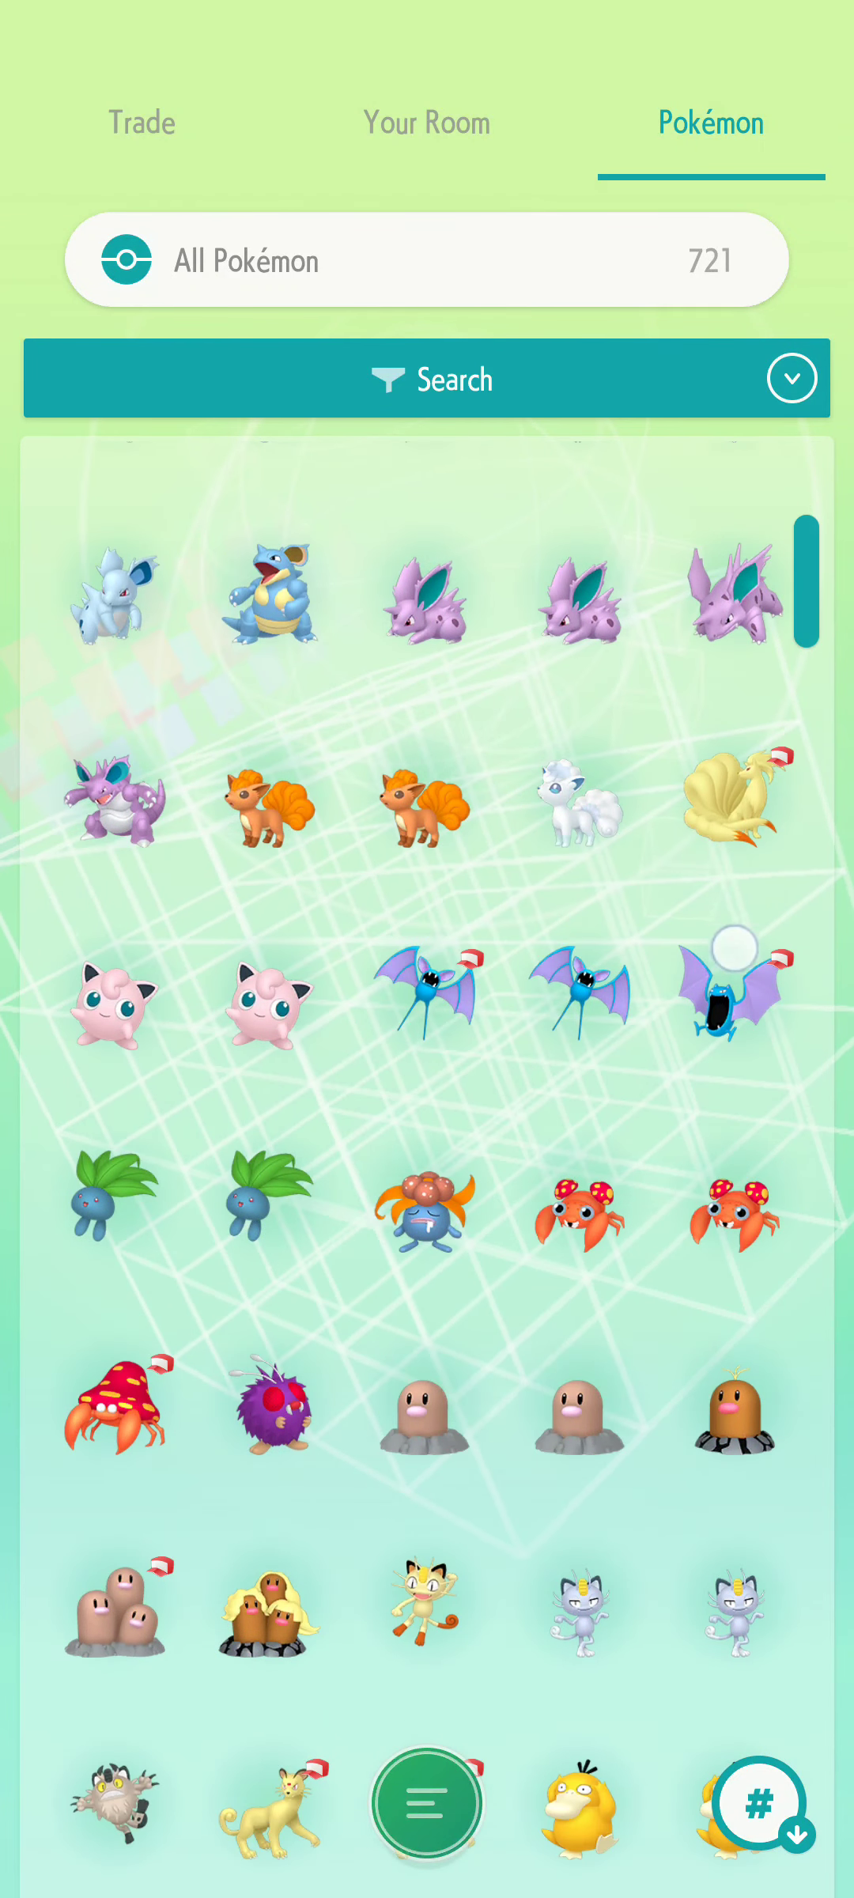
pyautogui.moveTo(593, 1483); pyautogui.dragTo(594, 890)
pyautogui.moveTo(594, 1483); pyautogui.dragTo(593, 965)
pyautogui.moveTo(737, 1335); pyautogui.dragTo(738, 667)
pyautogui.moveTo(738, 1335); pyautogui.dragTo(737, 890)
pyautogui.moveTo(712, 1113); pyautogui.dragTo(712, 683)
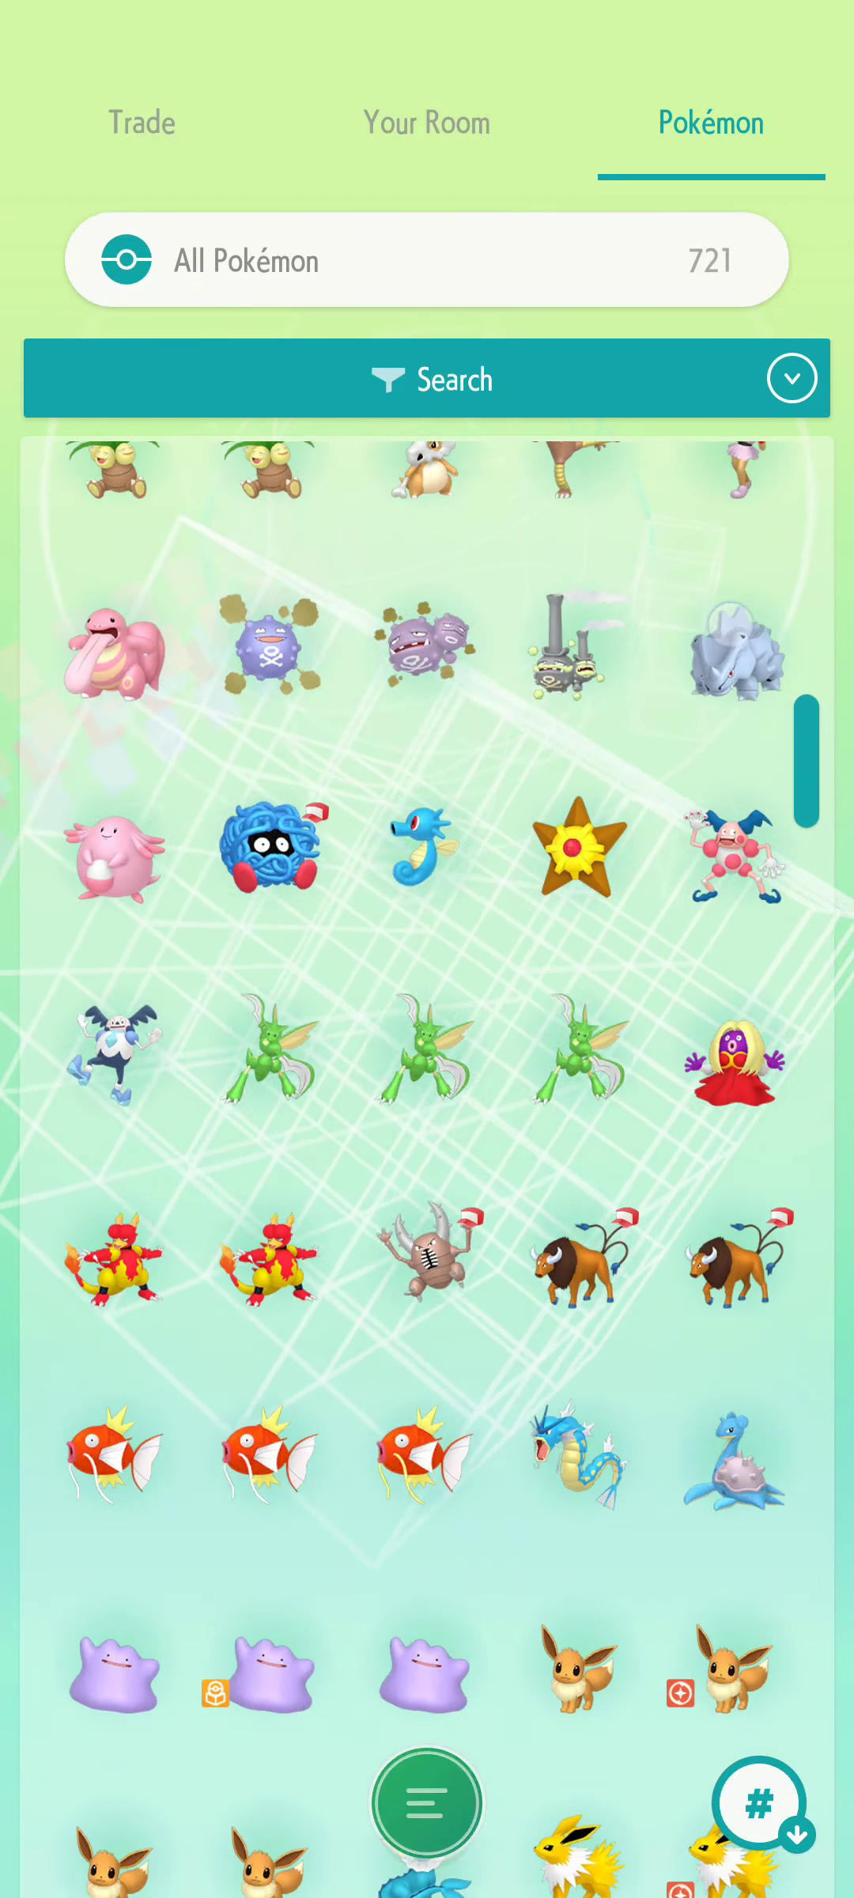
pyautogui.moveTo(718, 1633); pyautogui.dragTo(718, 1120)
pyautogui.moveTo(717, 1630); pyautogui.dragTo(719, 742)
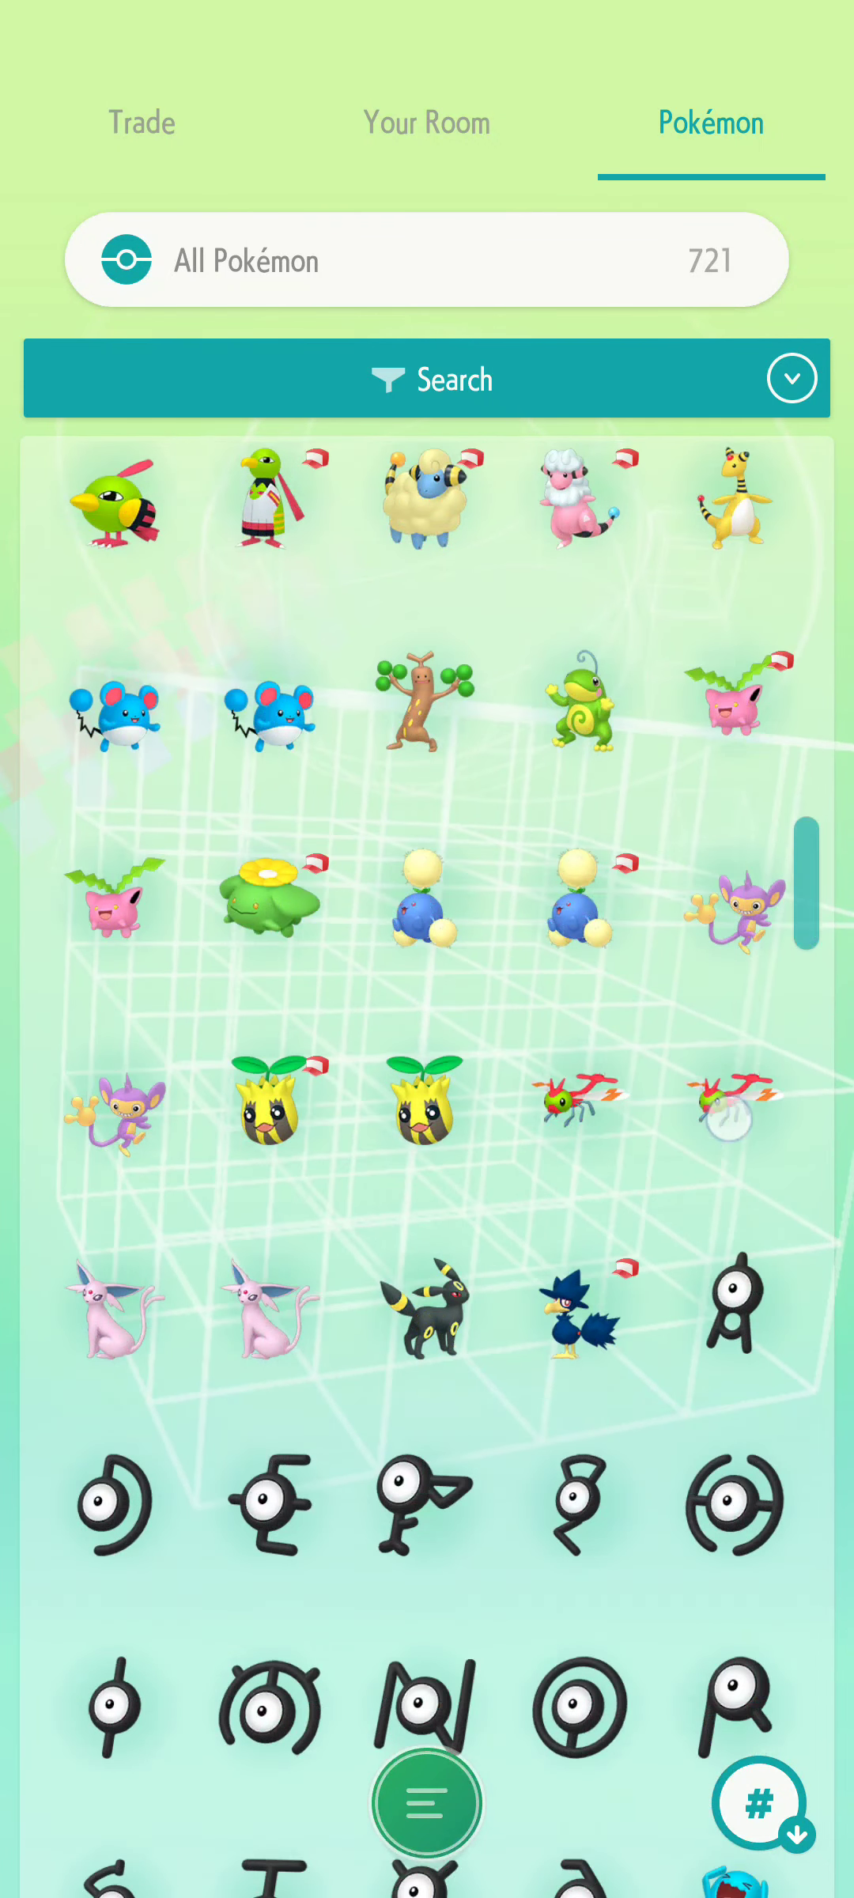
pyautogui.moveTo(721, 1211); pyautogui.dragTo(721, 898)
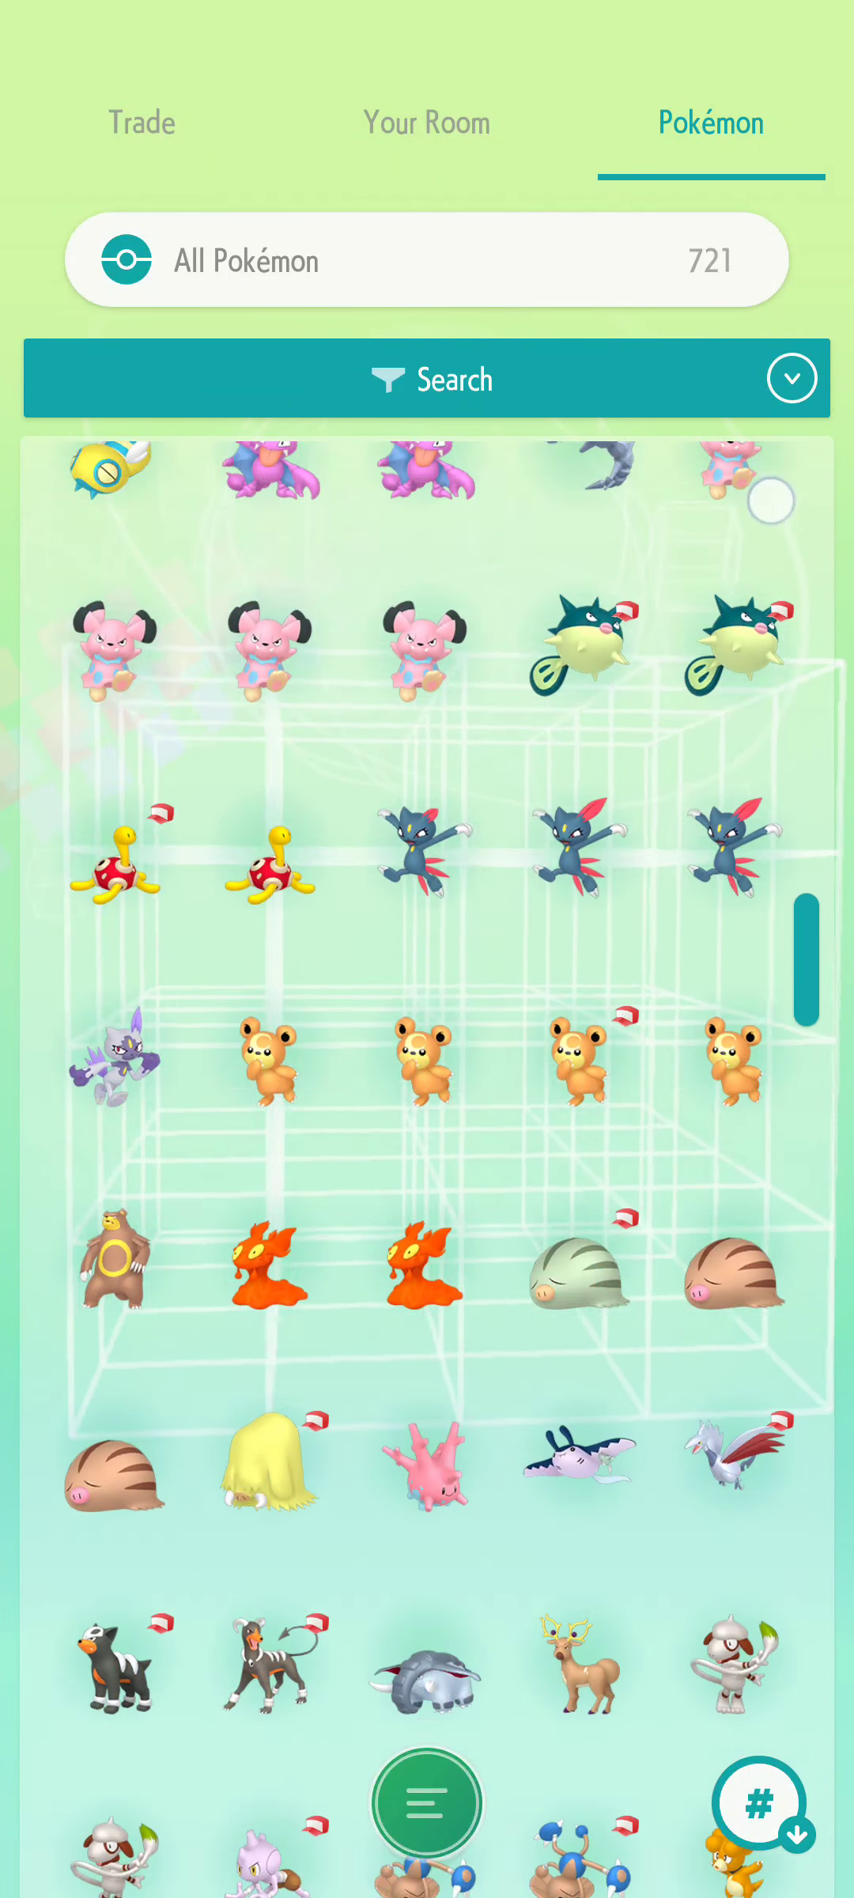
pyautogui.moveTo(727, 1631)
pyautogui.mouseDown()
pyautogui.moveTo(727, 505)
pyautogui.moveTo(728, 593)
pyautogui.mouseUp()
pyautogui.moveTo(706, 1483); pyautogui.dragTo(706, 1023)
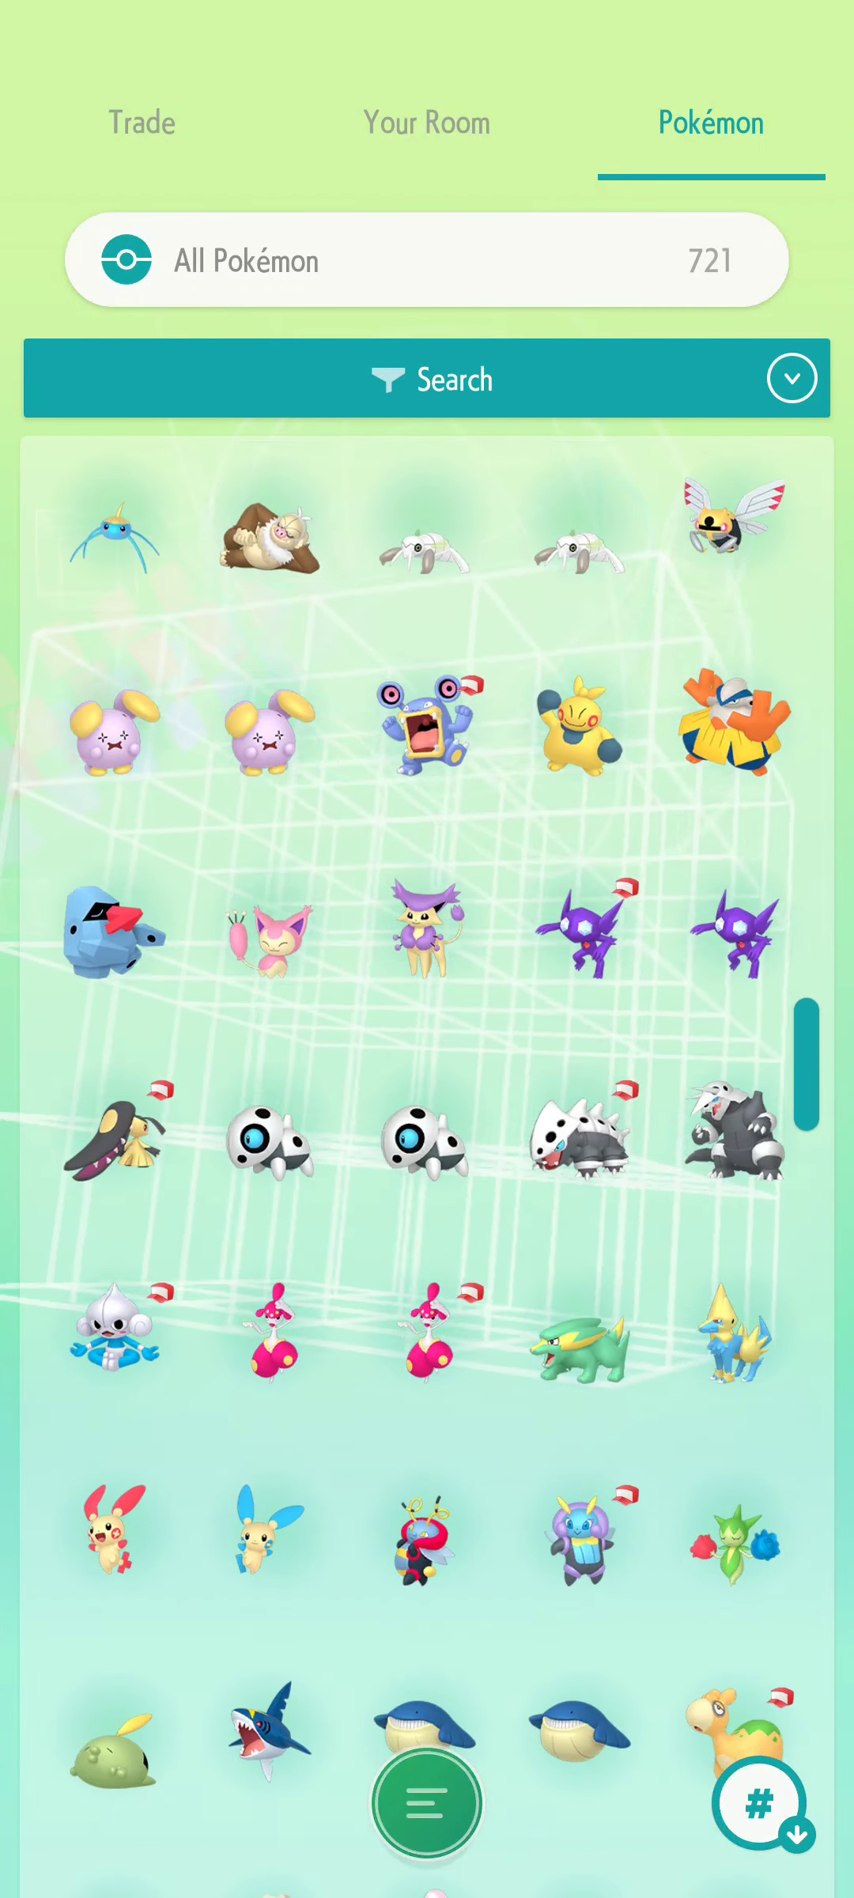
pyautogui.moveTo(711, 1484); pyautogui.dragTo(712, 1157)
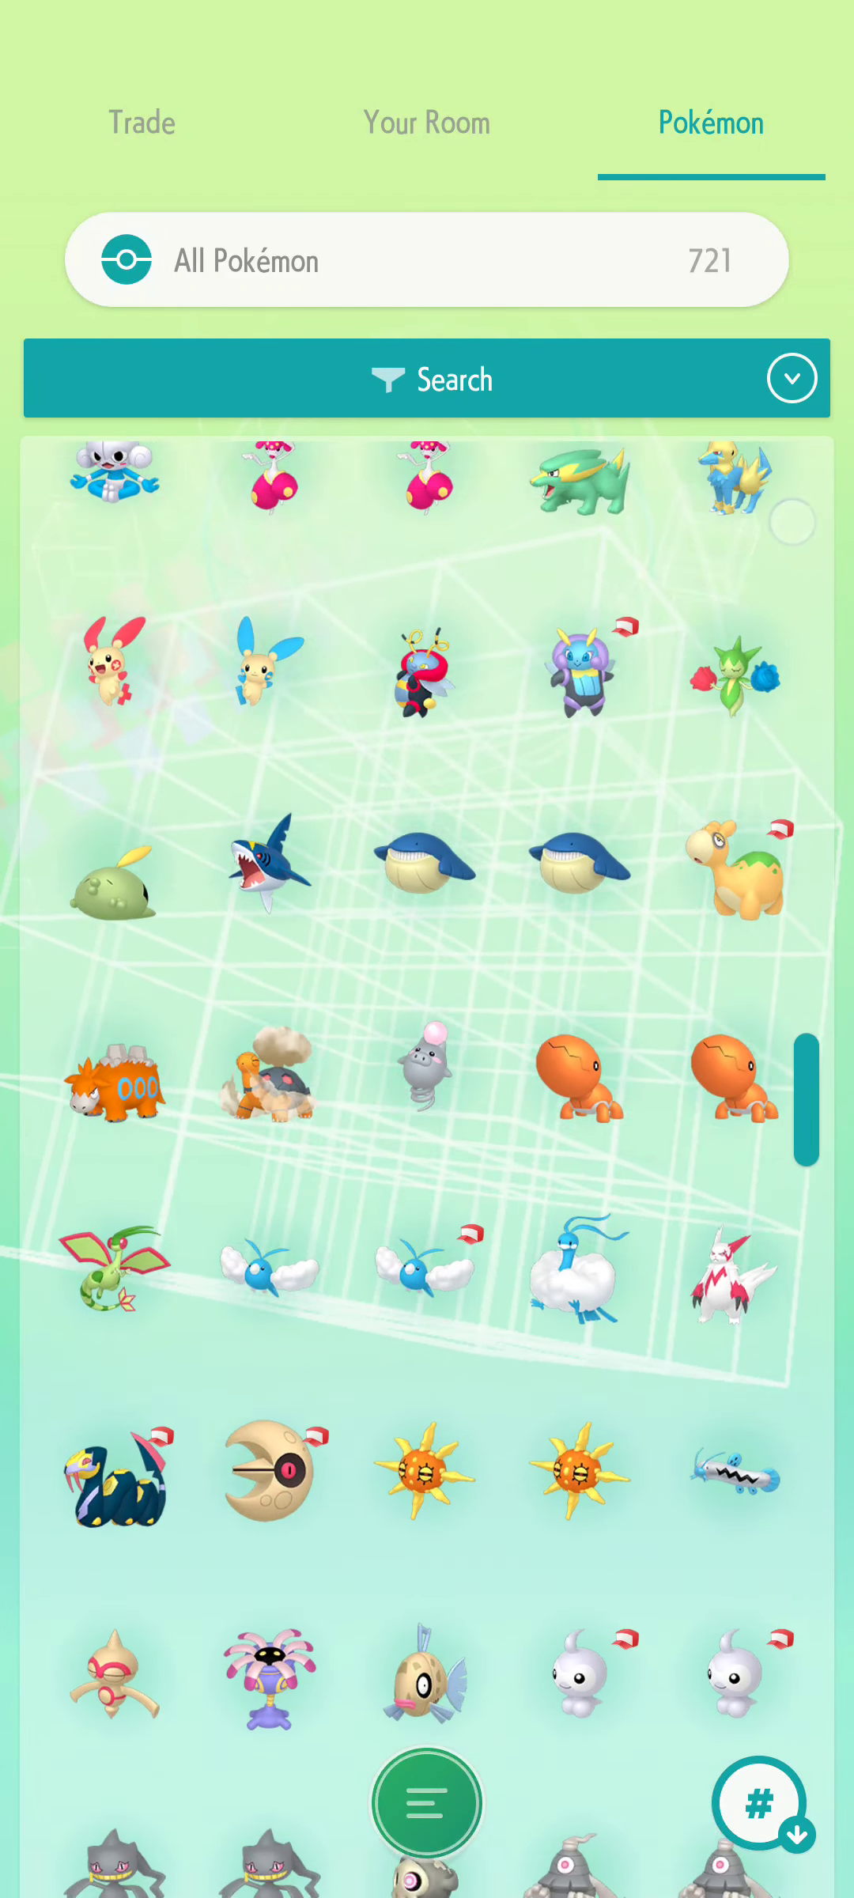
pyautogui.moveTo(721, 1283); pyautogui.dragTo(722, 1098)
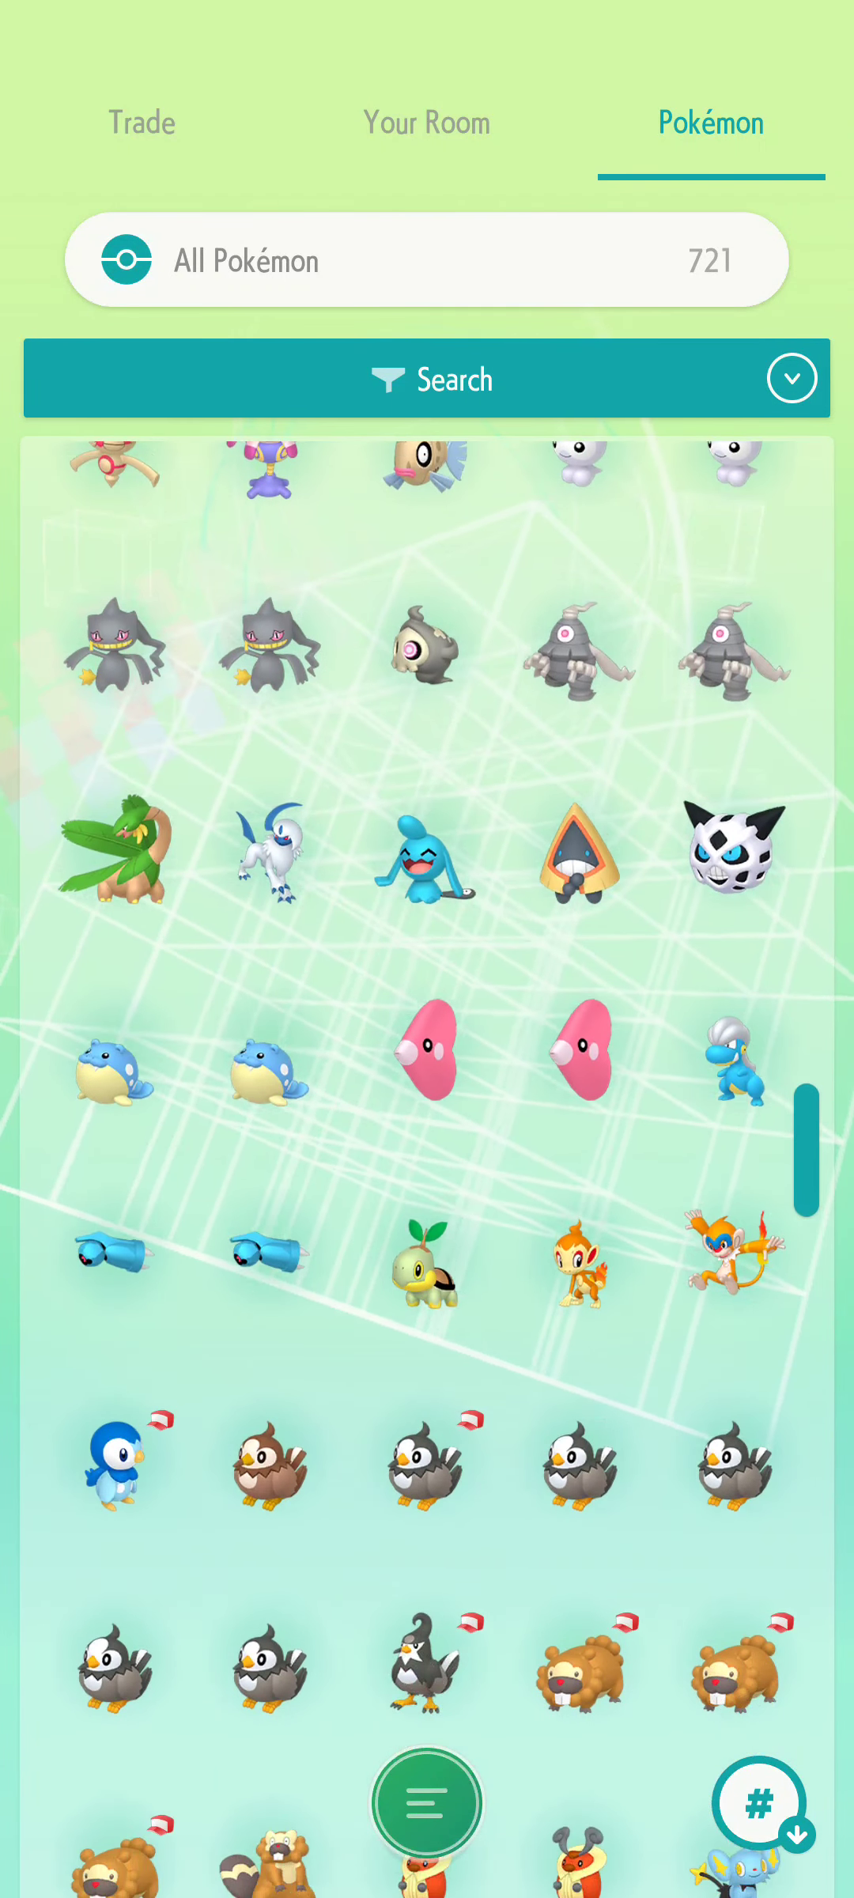
pyautogui.moveTo(712, 1482); pyautogui.dragTo(711, 1061)
pyautogui.moveTo(696, 1284); pyautogui.dragTo(696, 1120)
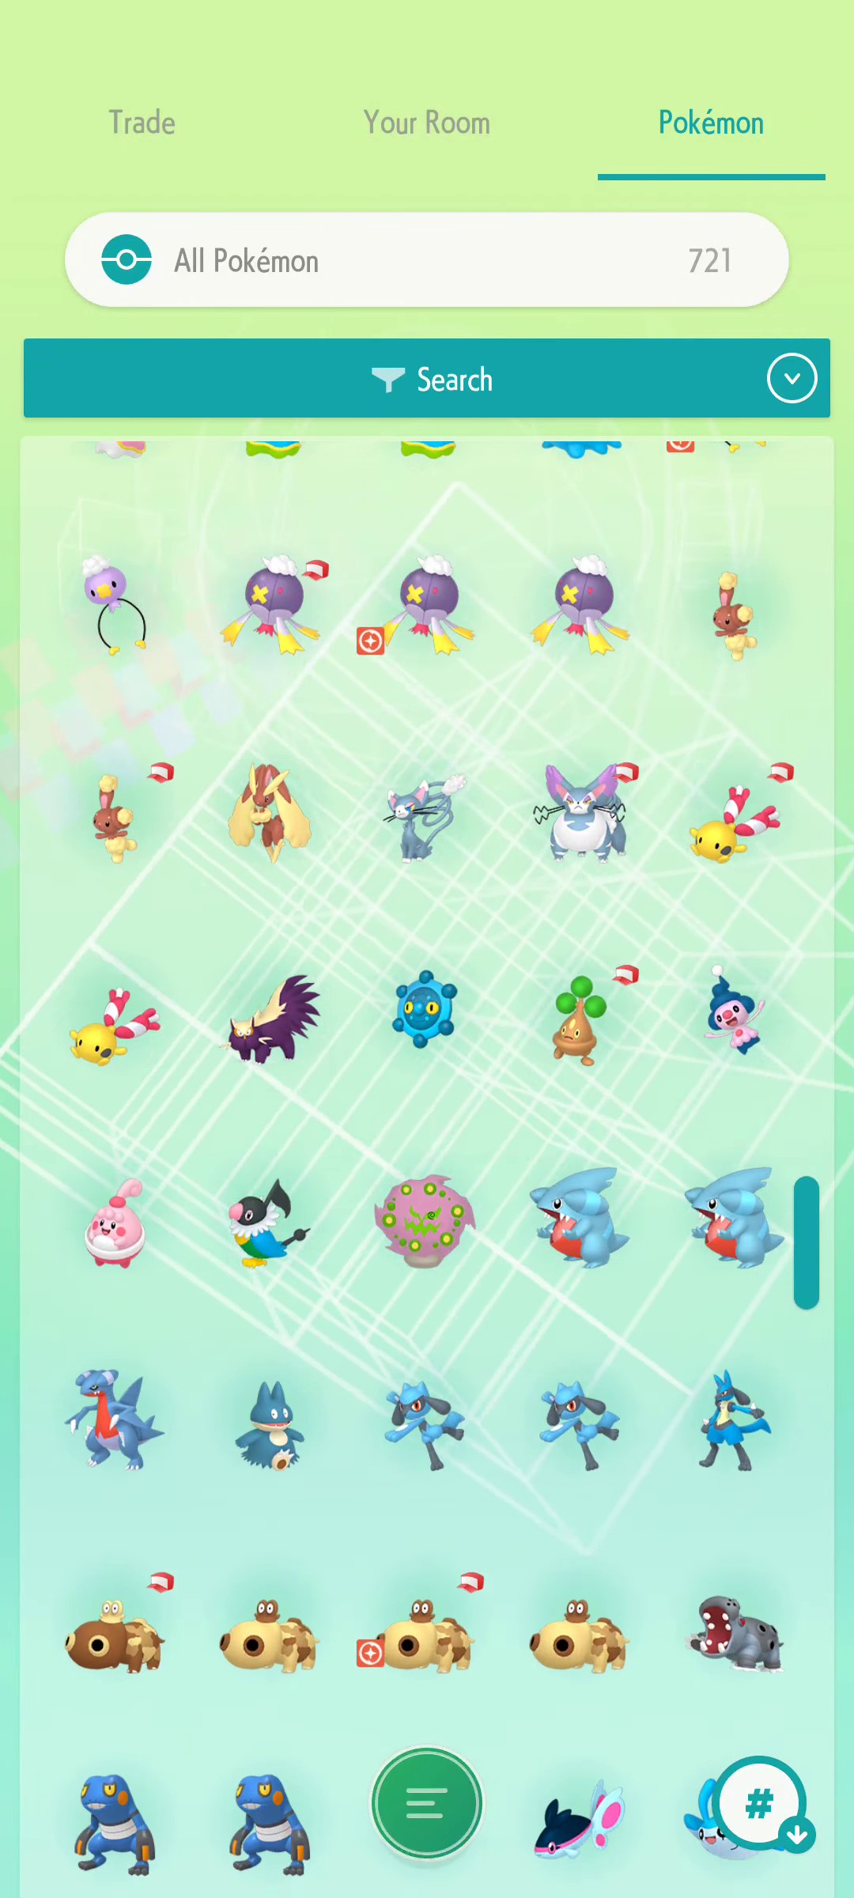
pyautogui.moveTo(712, 1483); pyautogui.dragTo(712, 741)
pyautogui.moveTo(712, 1483); pyautogui.dragTo(722, 638)
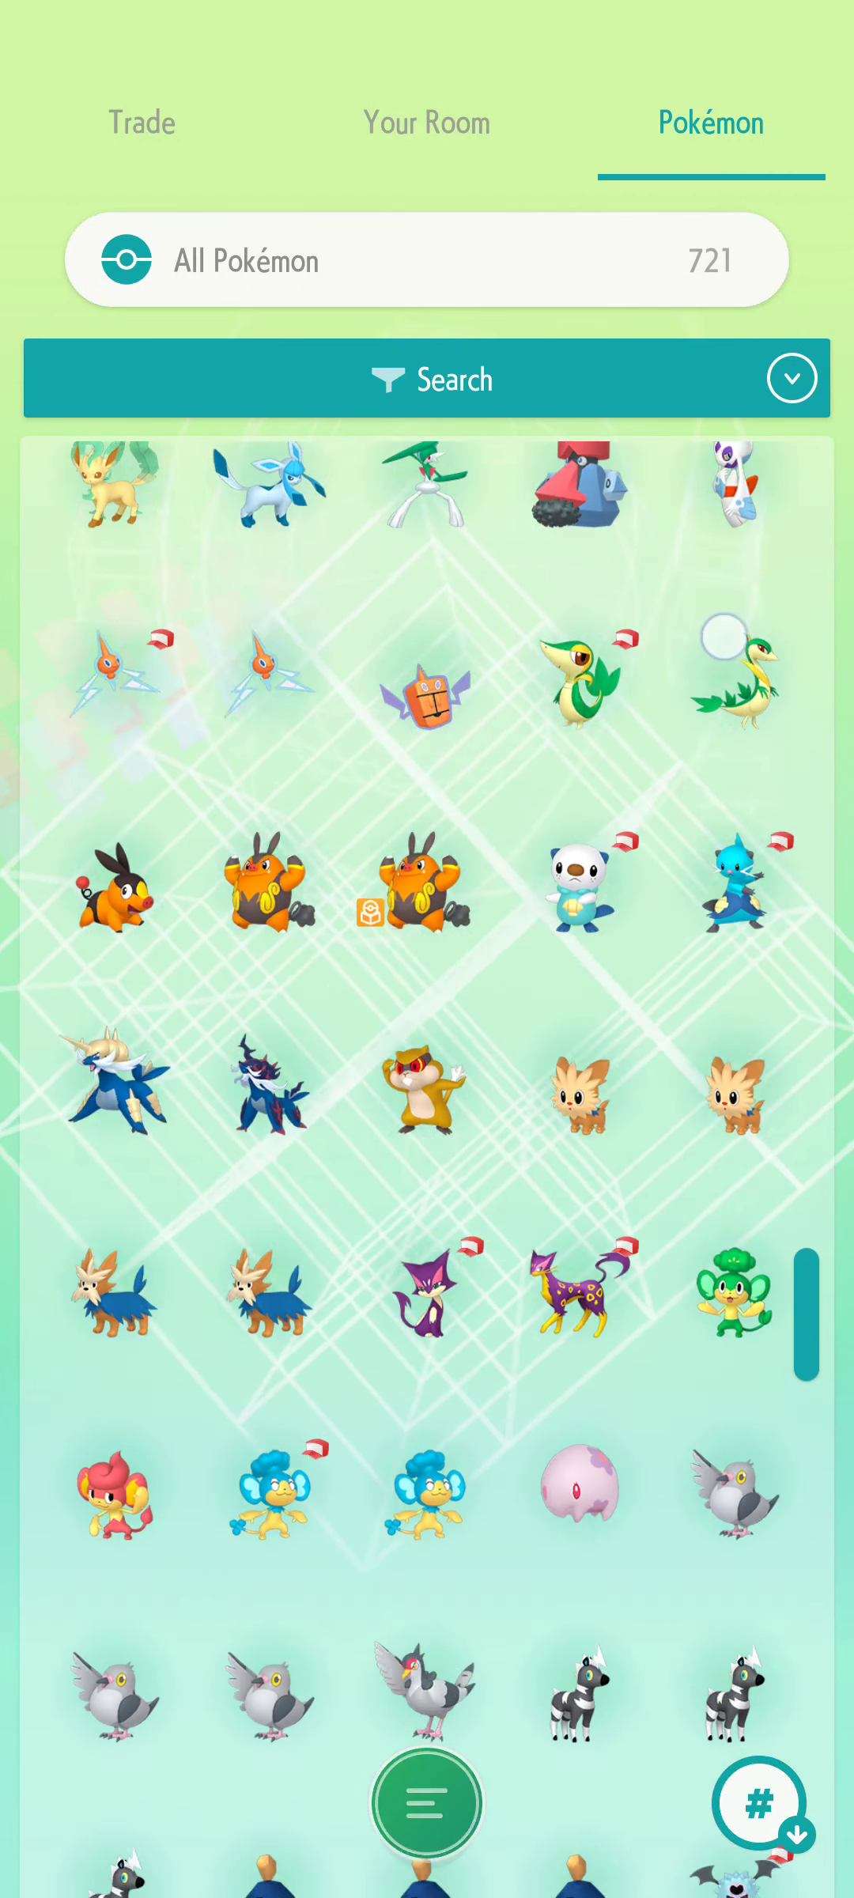
pyautogui.moveTo(721, 1335); pyautogui.dragTo(723, 674)
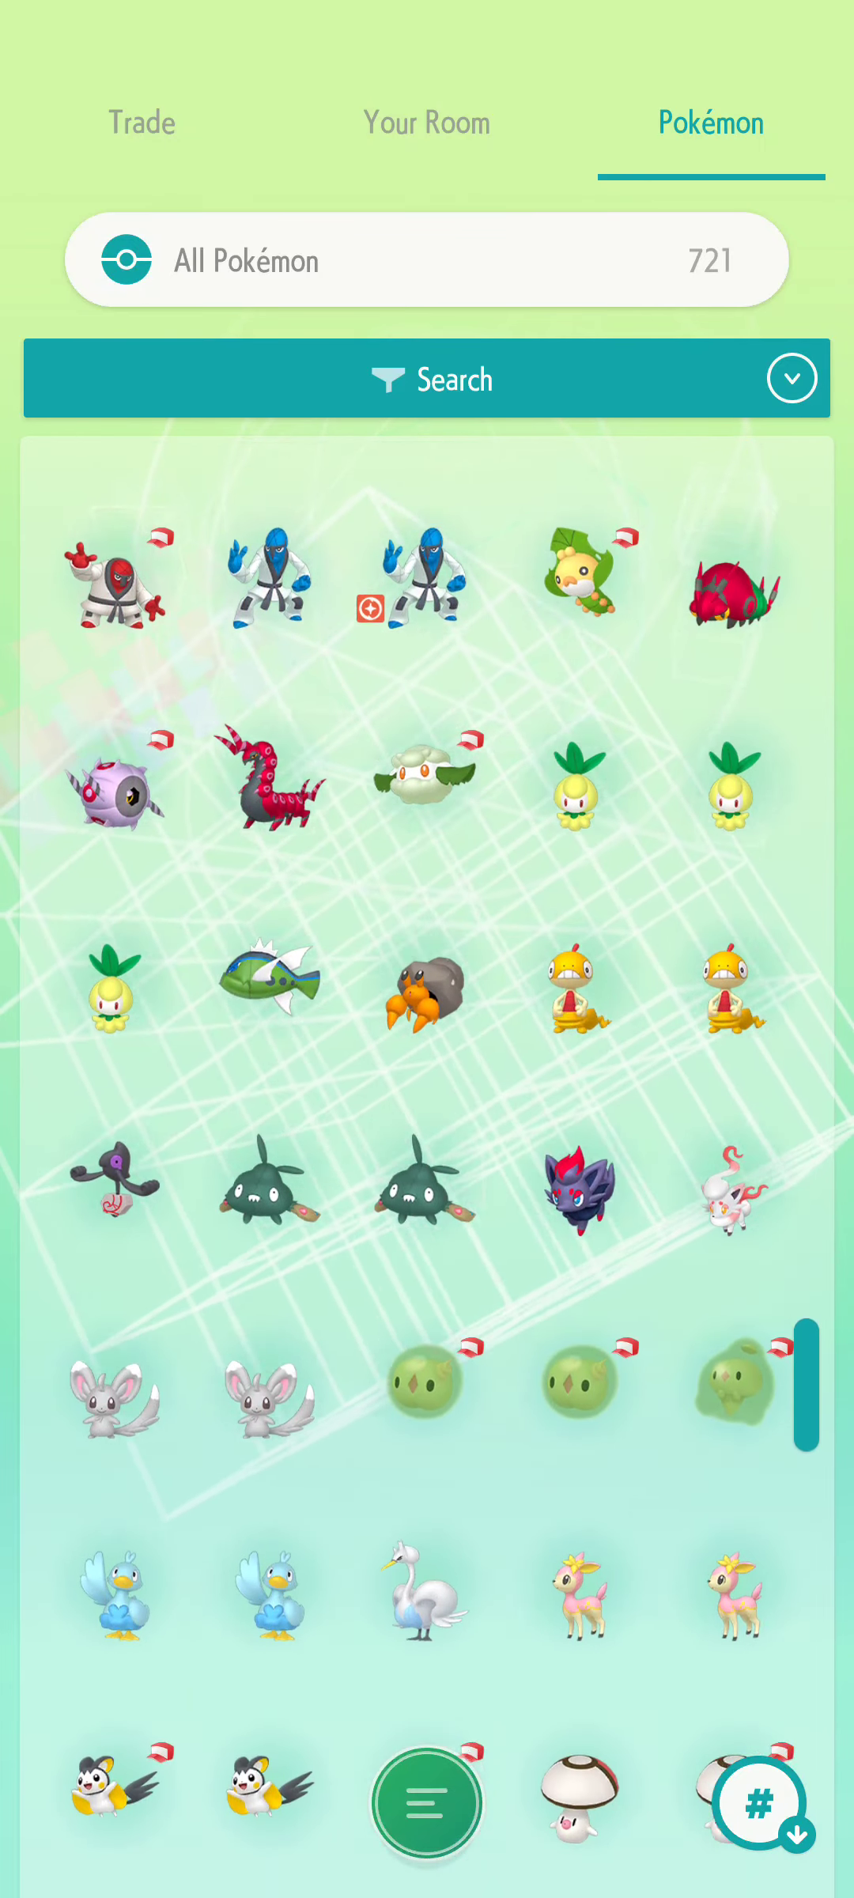
pyautogui.moveTo(756, 1334); pyautogui.dragTo(757, 541)
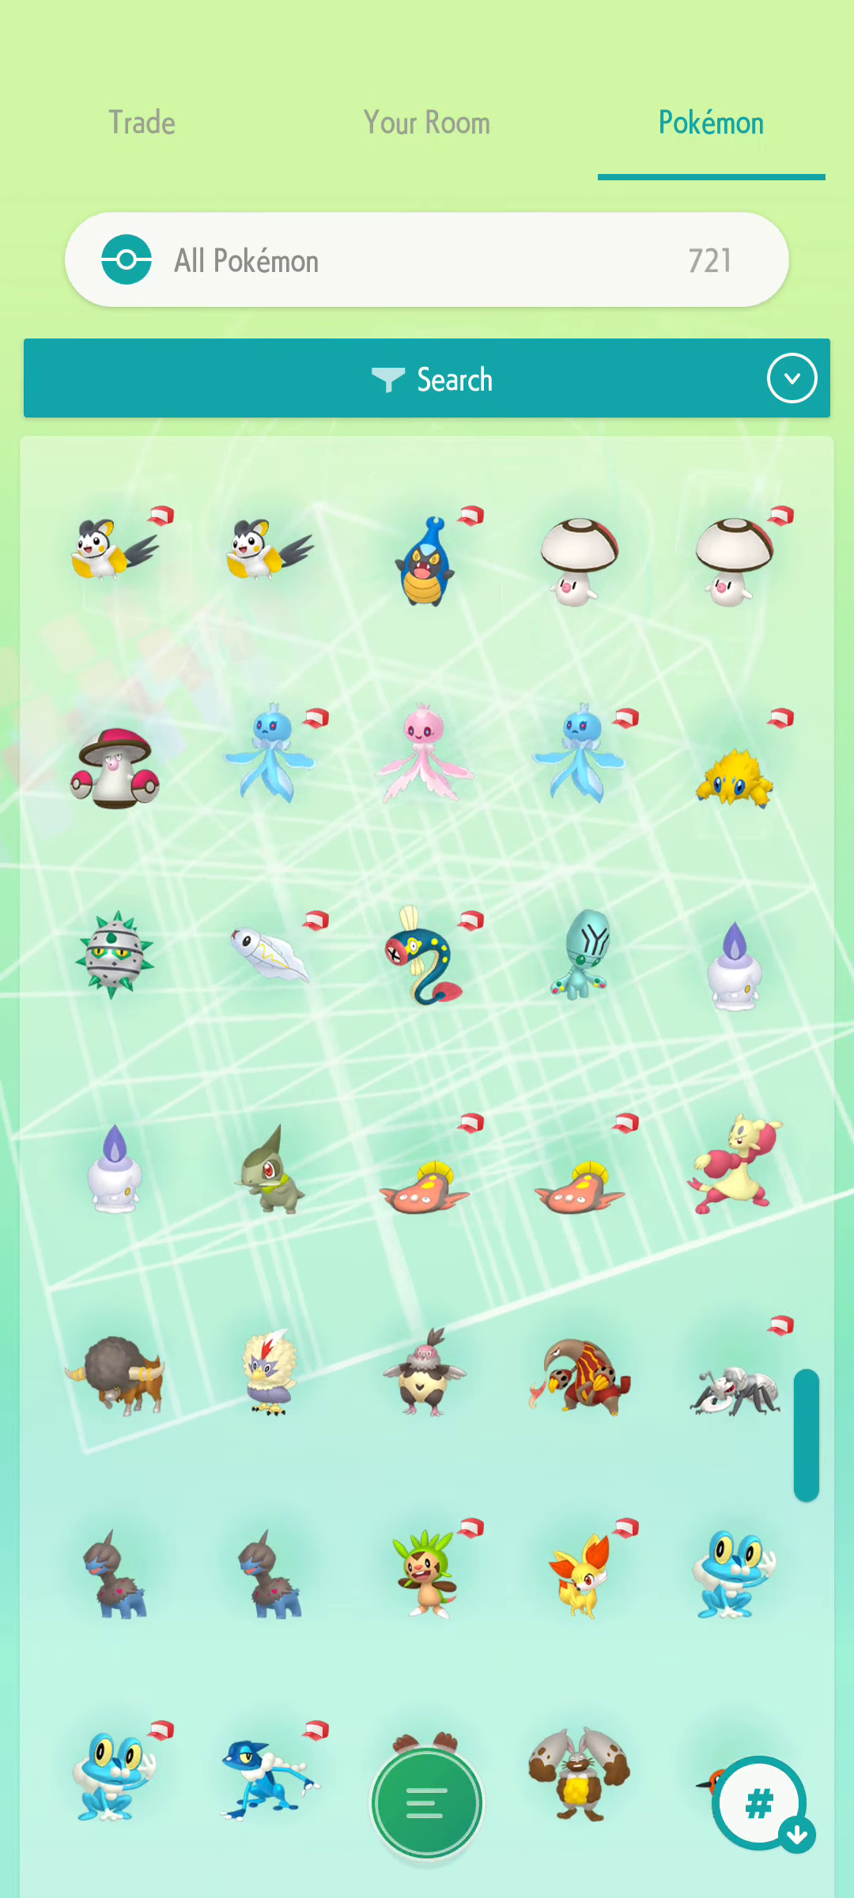
pyautogui.moveTo(742, 1483); pyautogui.dragTo(741, 668)
pyautogui.moveTo(757, 1484); pyautogui.dragTo(757, 1194)
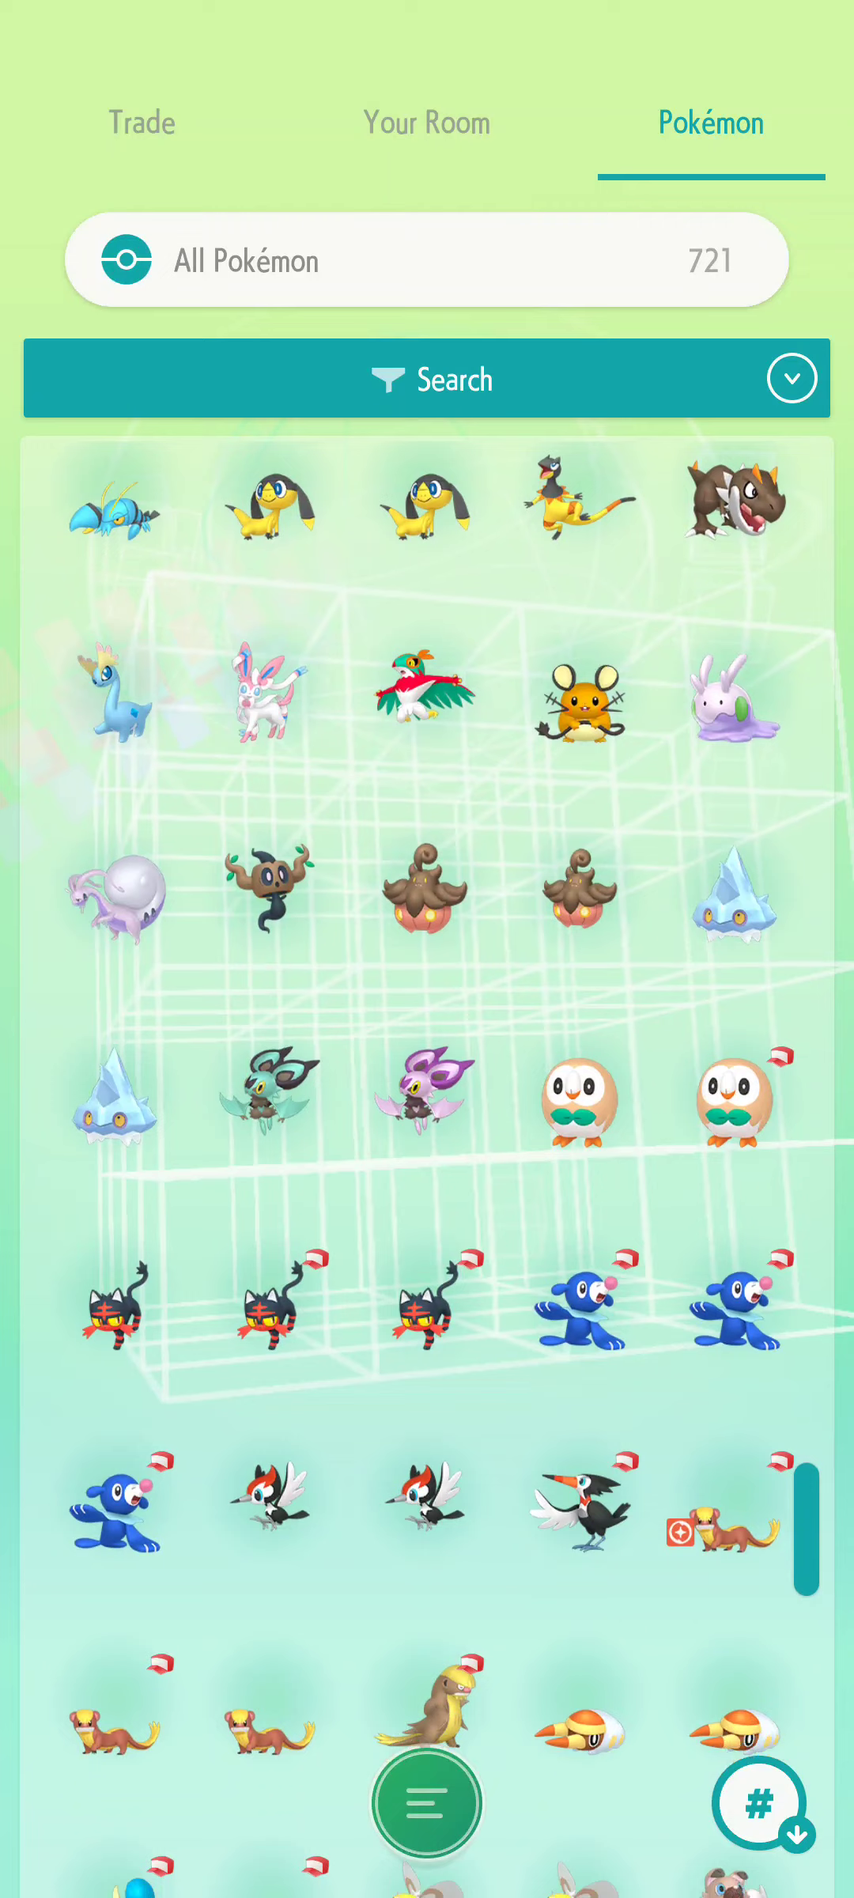
pyautogui.moveTo(742, 1483)
pyautogui.mouseDown()
pyautogui.moveTo(742, 593)
pyautogui.moveTo(742, 742)
pyautogui.mouseUp()
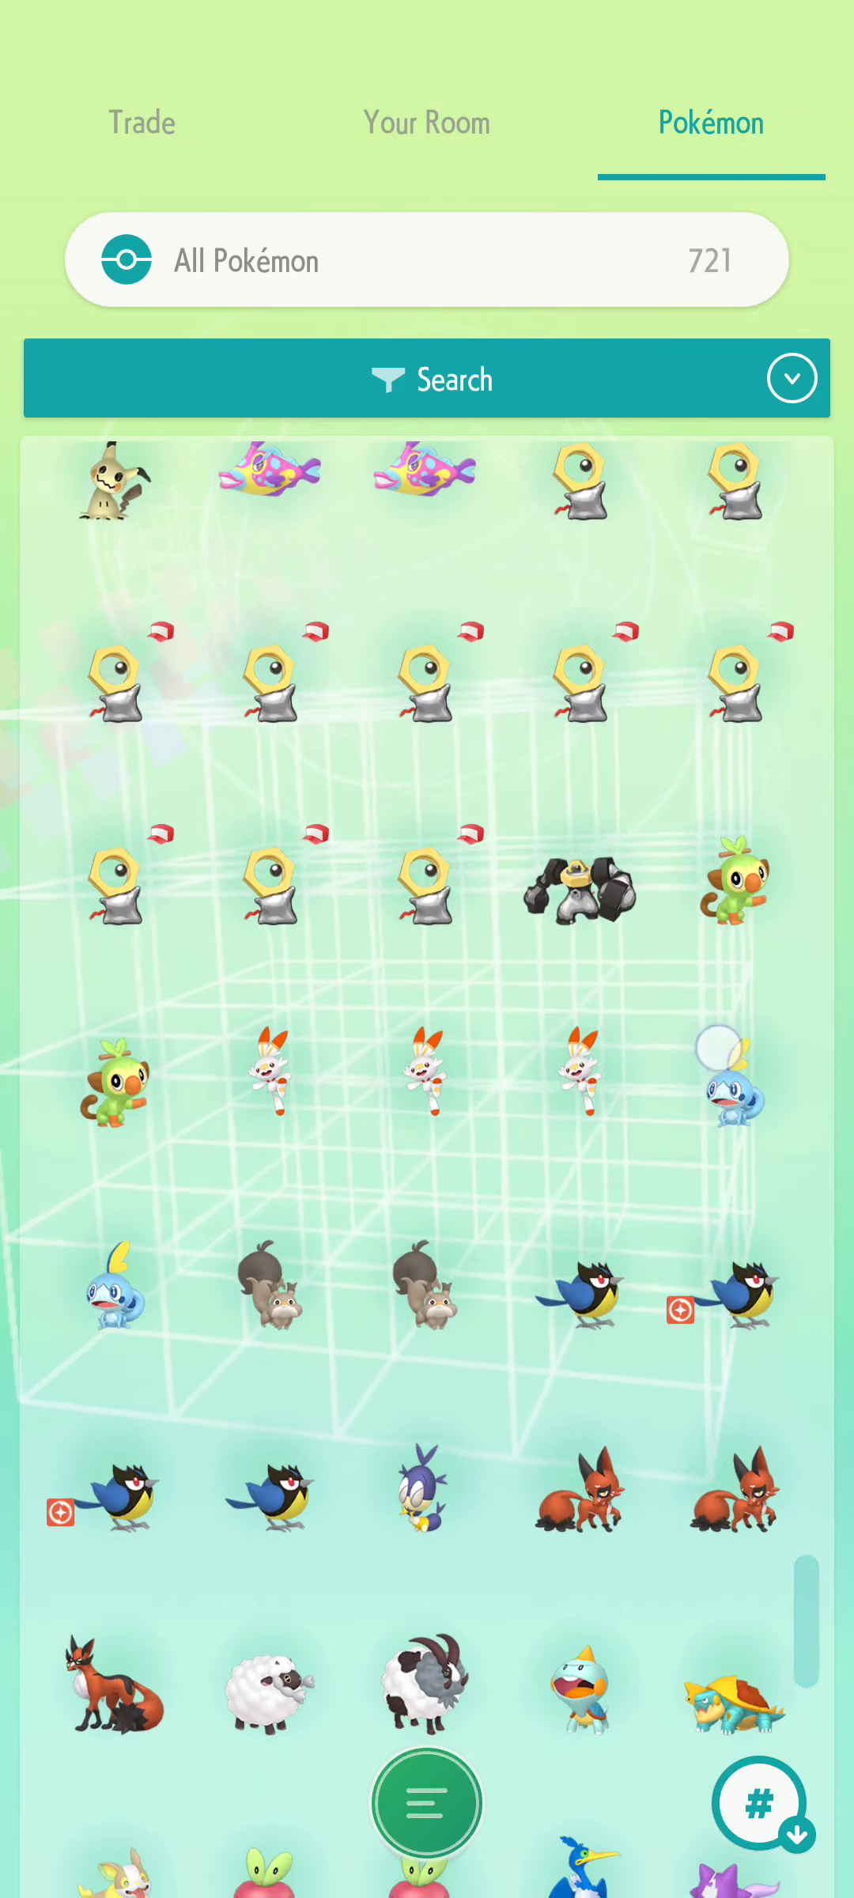
pyautogui.moveTo(741, 1335); pyautogui.dragTo(743, 1113)
pyautogui.moveTo(742, 1335); pyautogui.dragTo(736, 783)
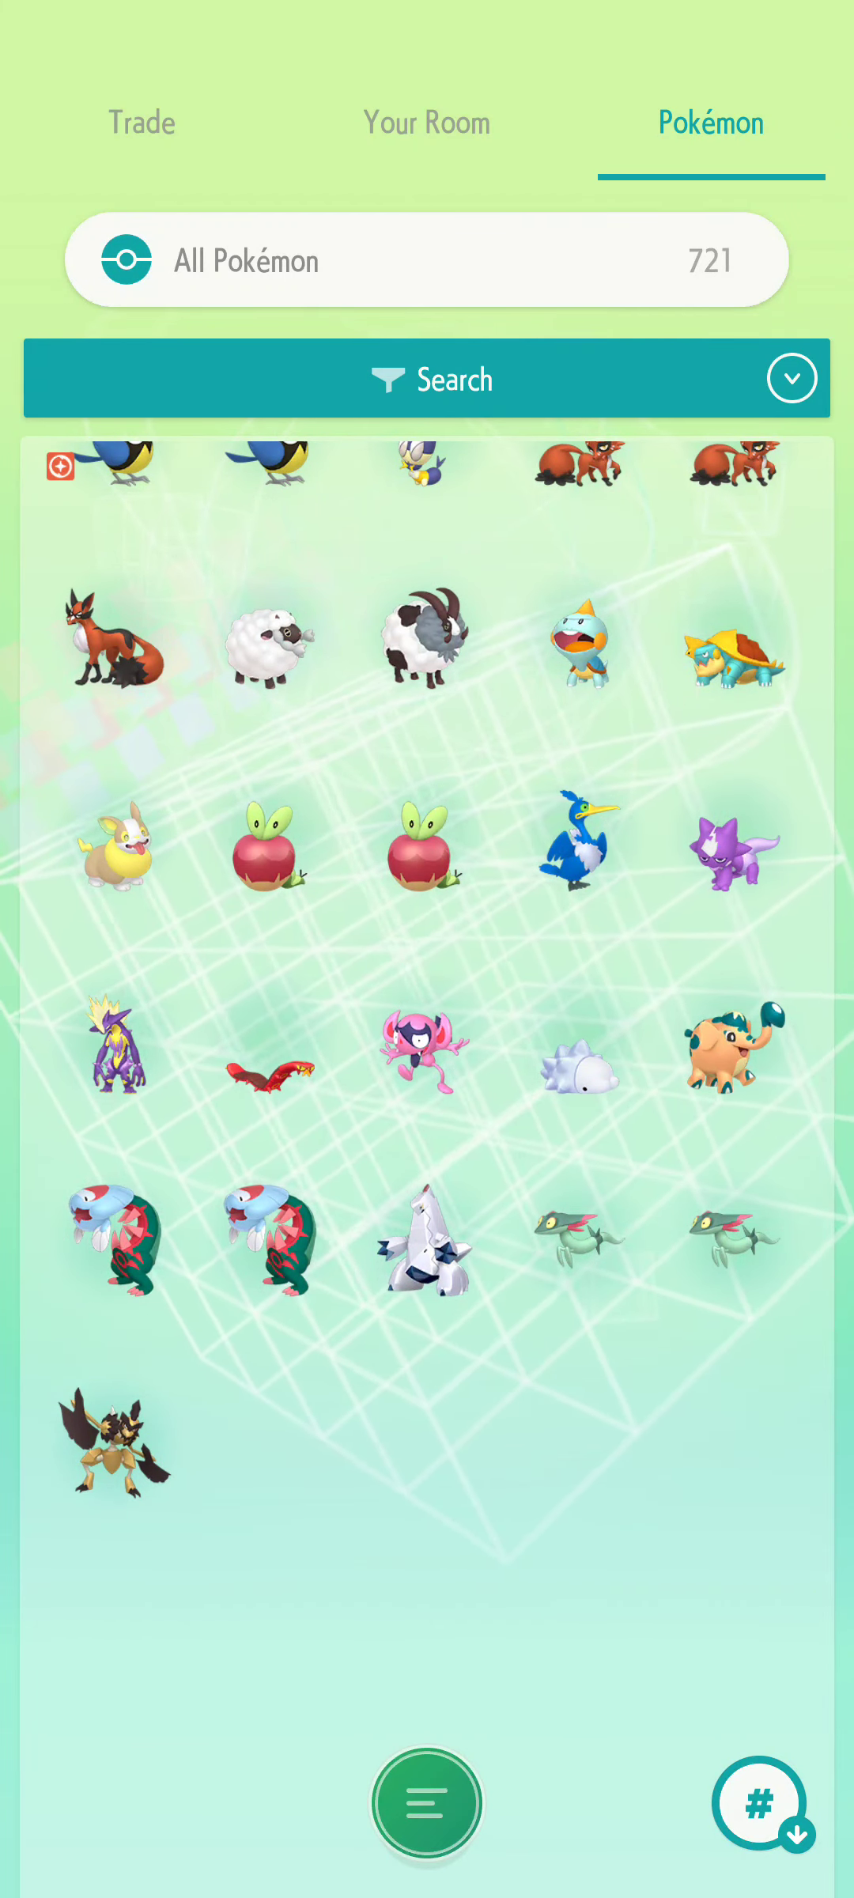